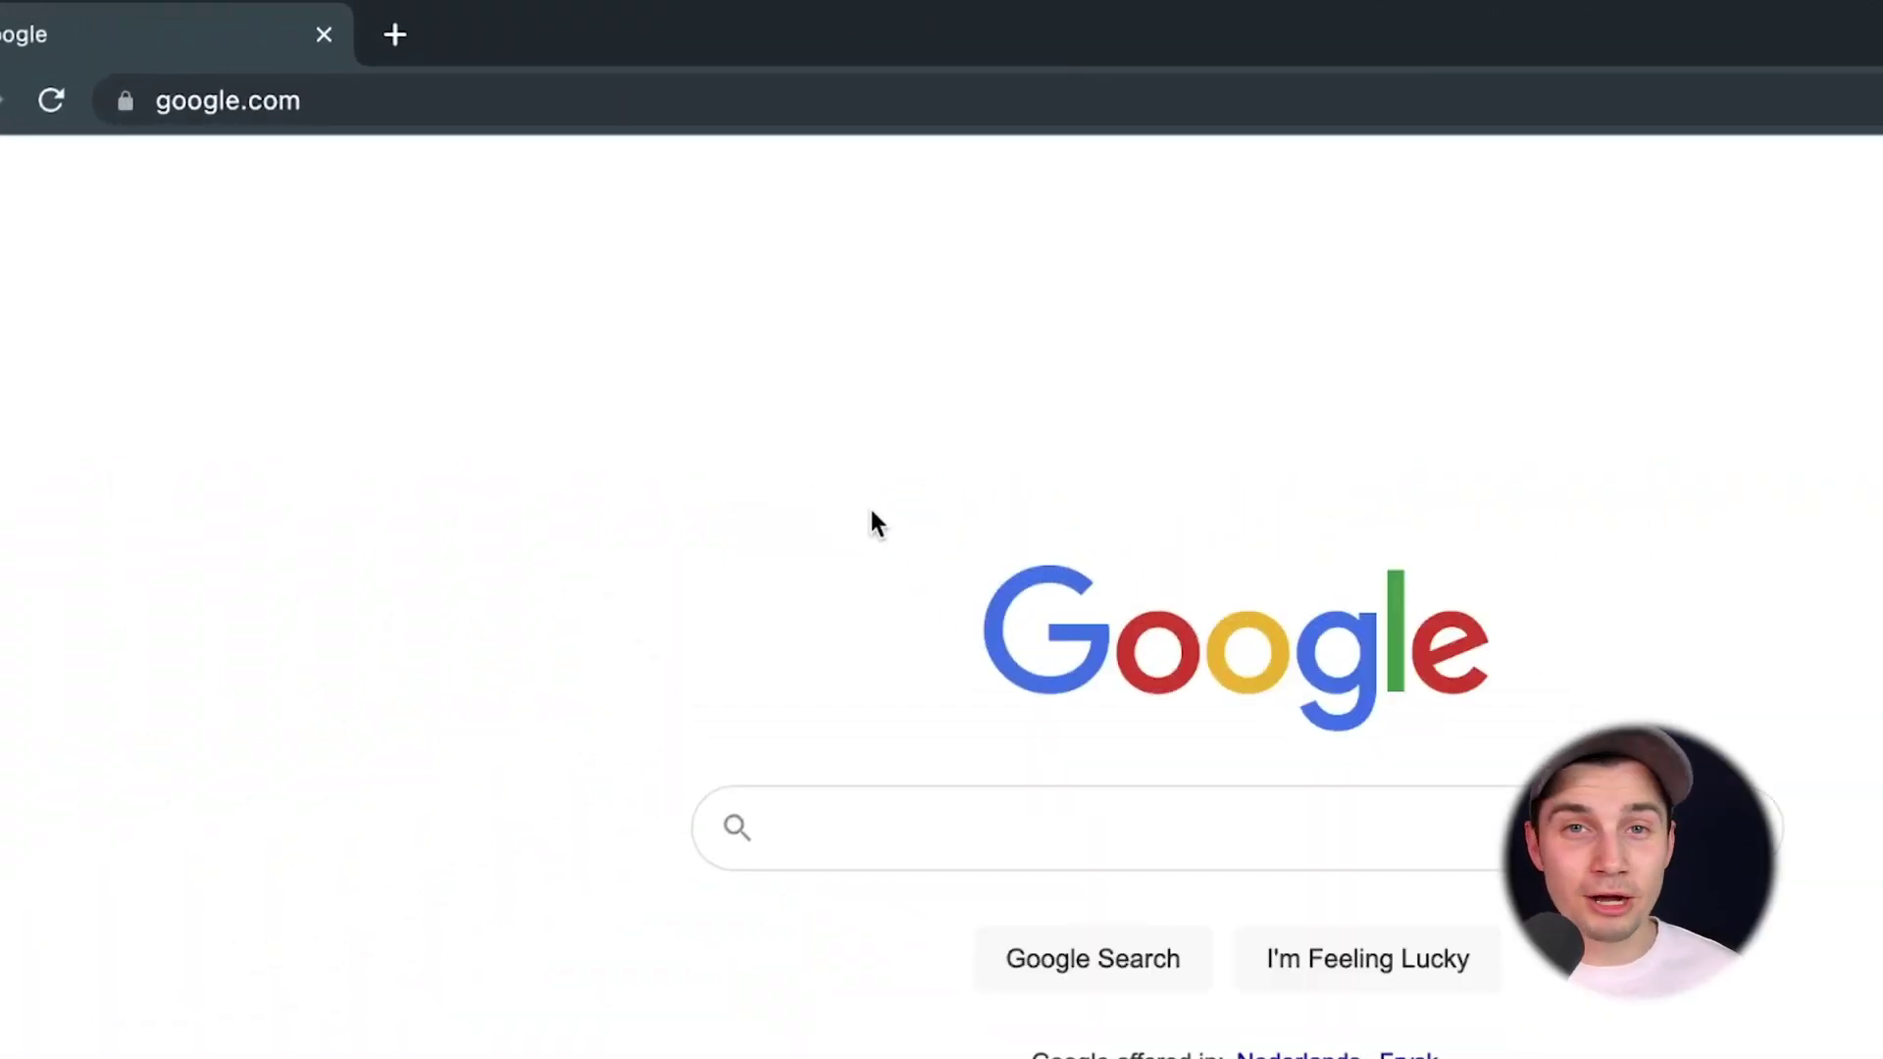
Step: Go to edit.new in Chrome to open a new VEED project
click(693, 92)
text(edit.new)
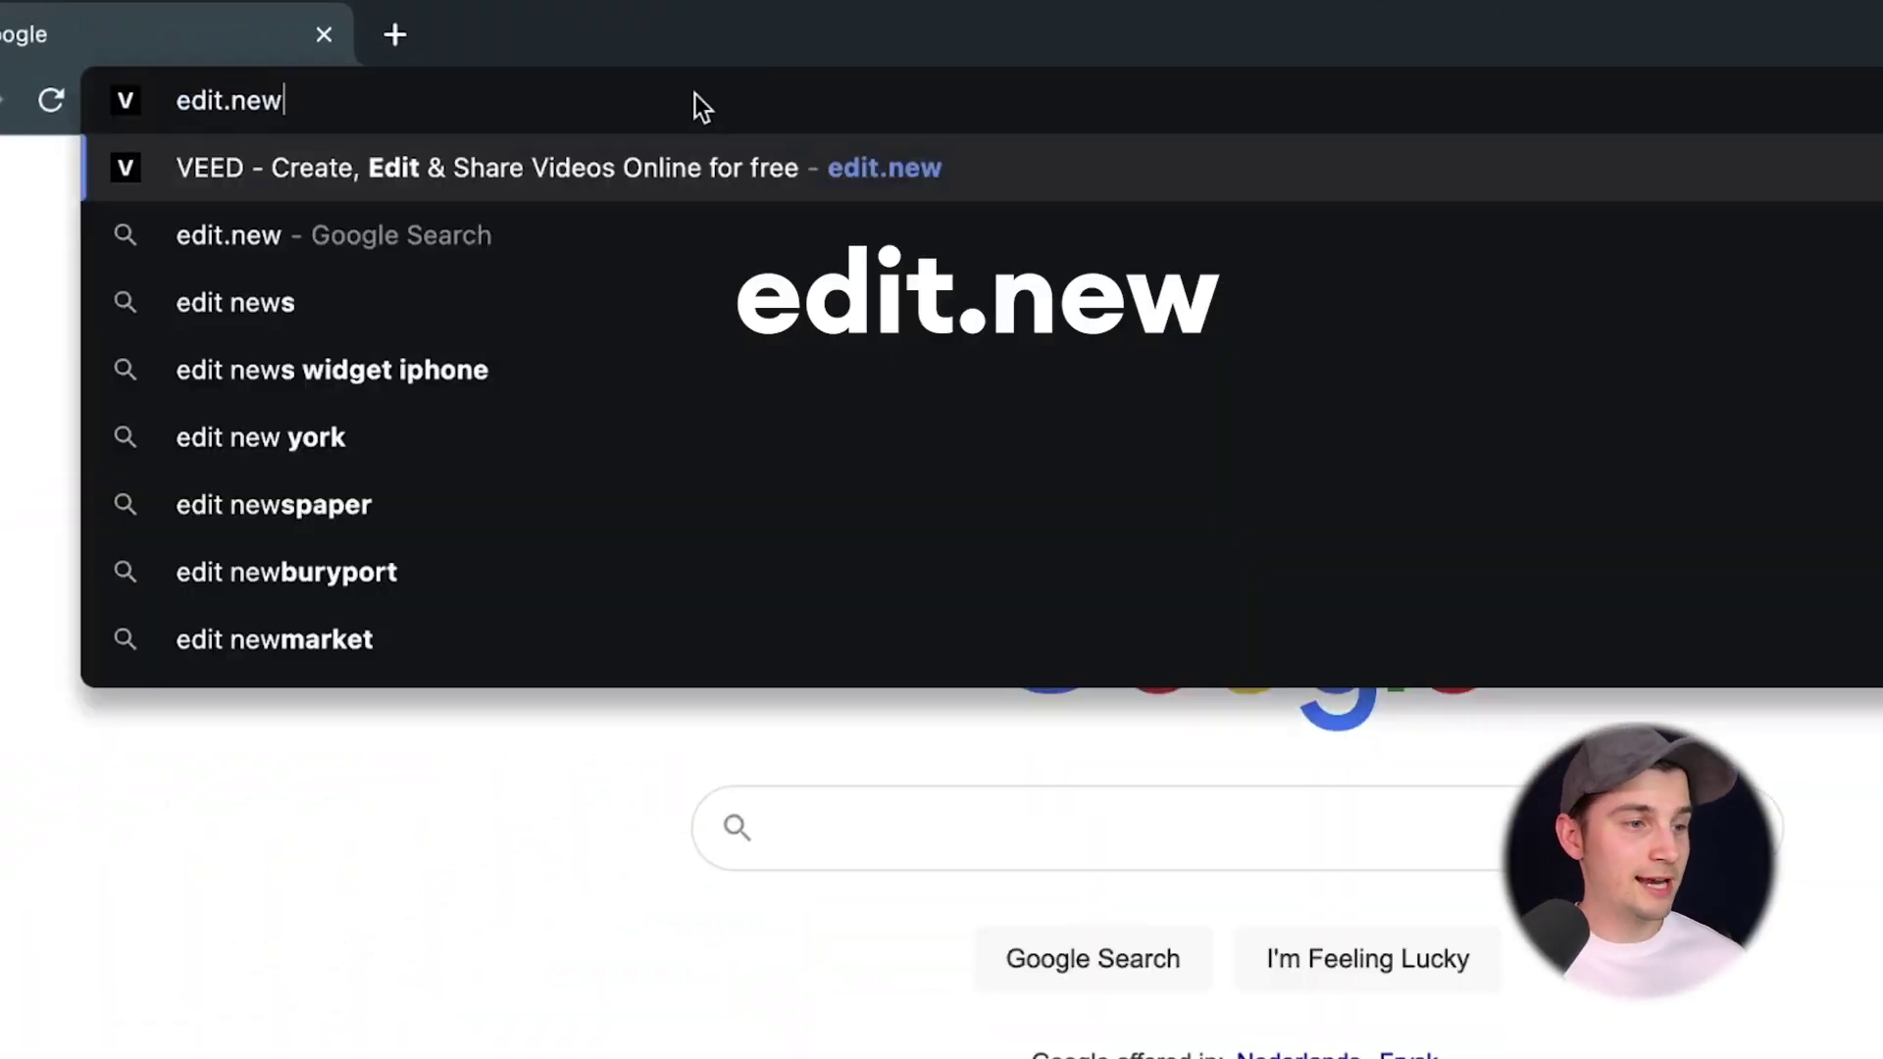
key(Return)
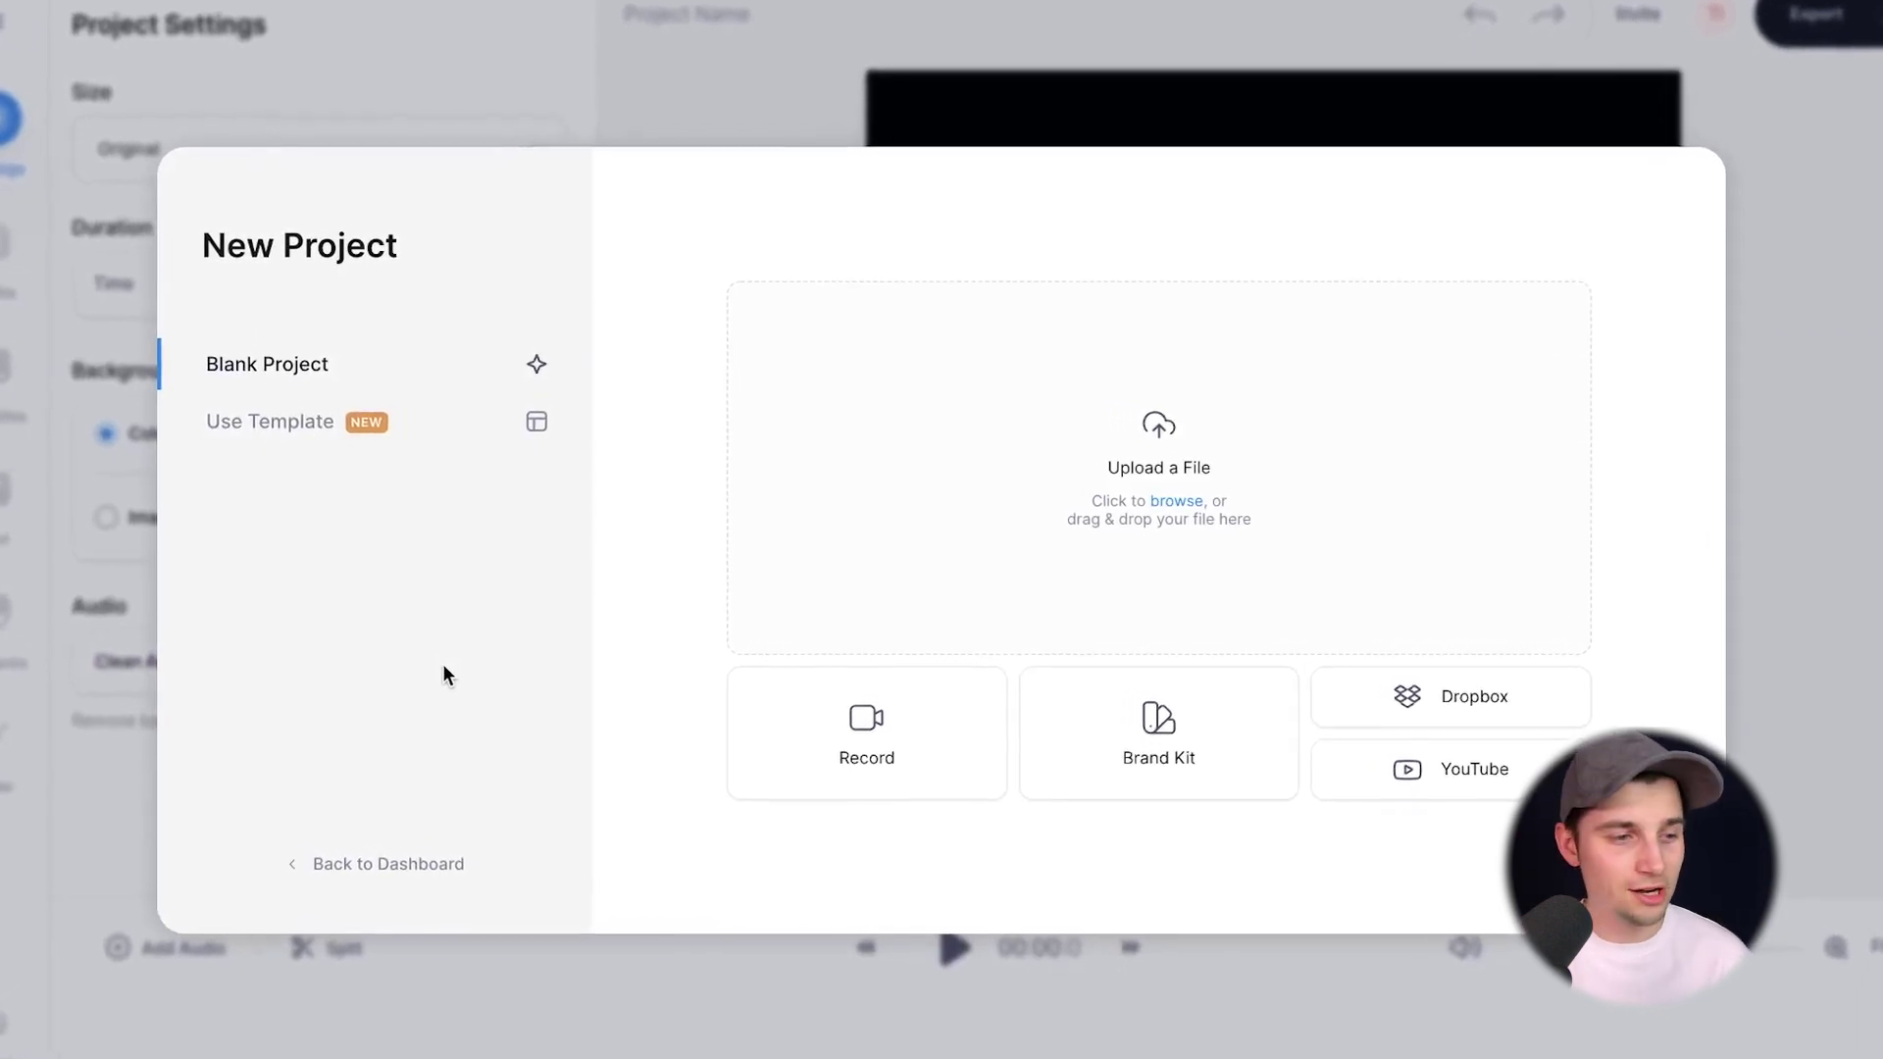
Step: Browse the project templates, then return to the Blank Project option
click(265, 422)
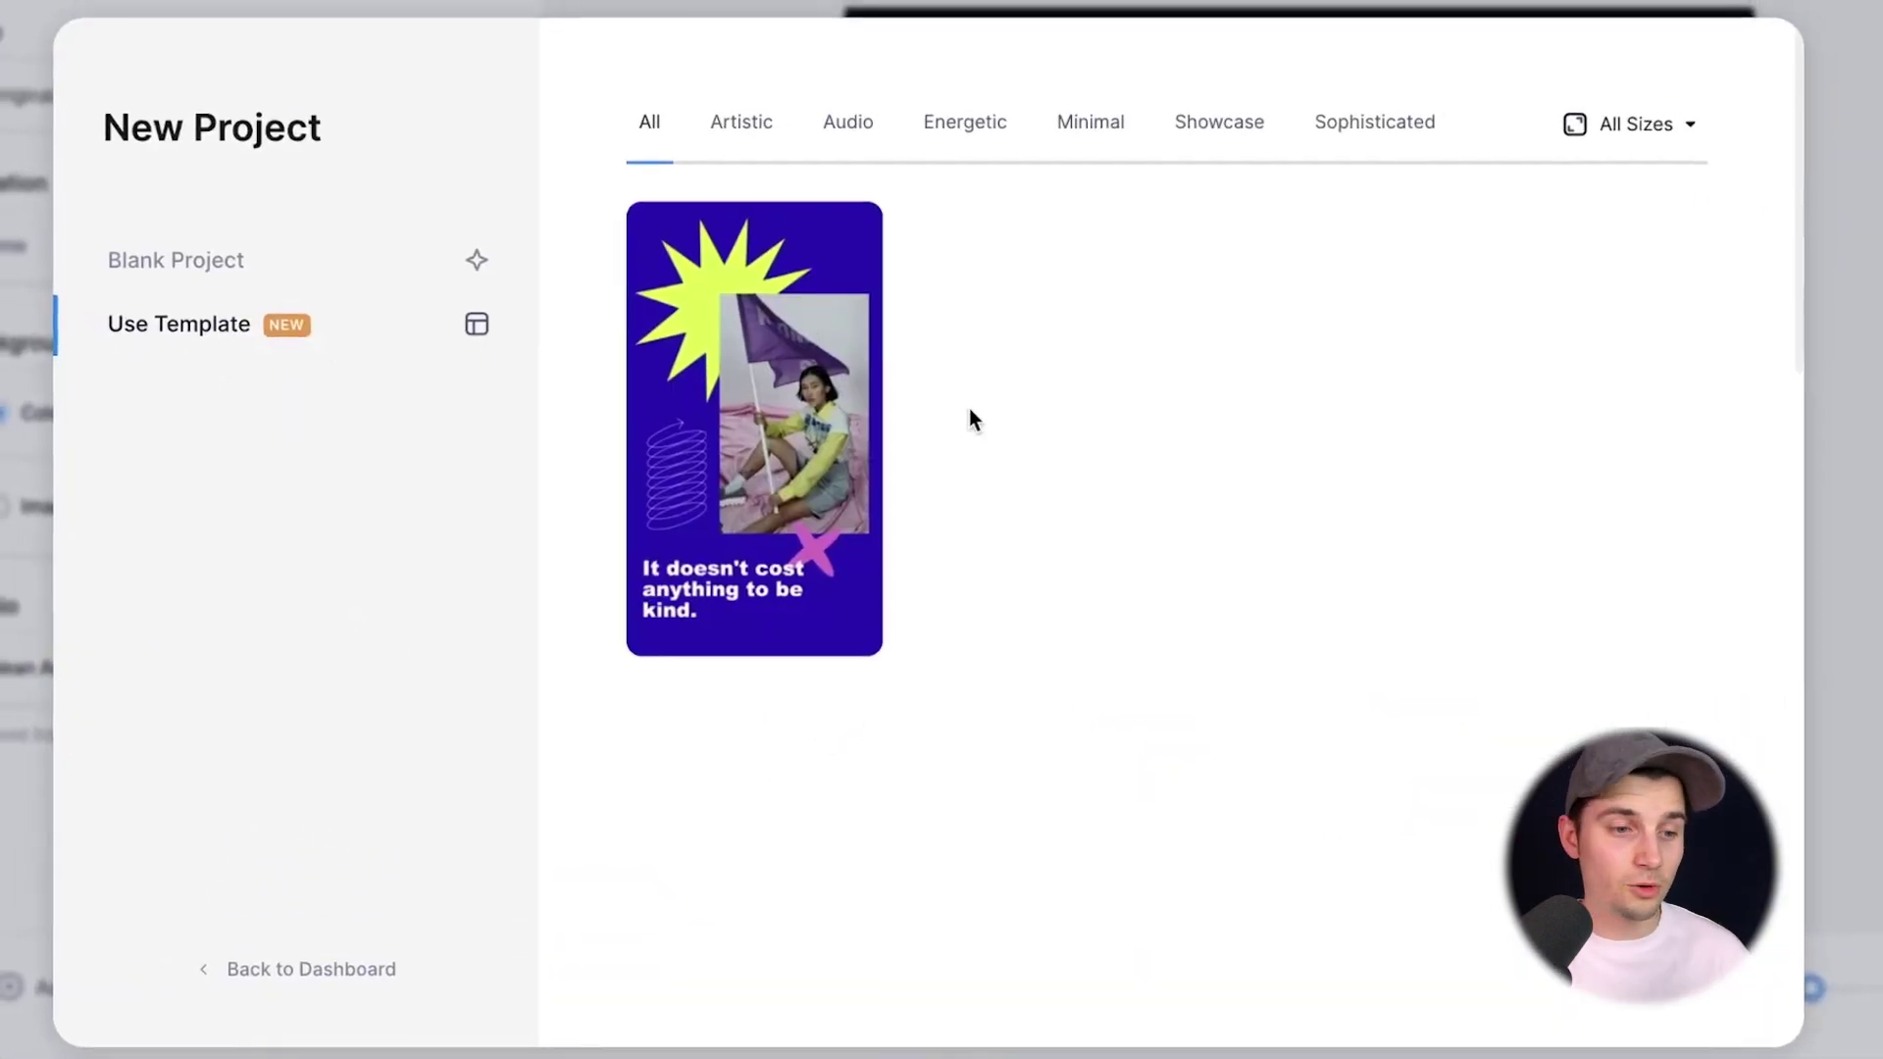
scroll(968, 420, down, 2)
scroll(969, 420, up, 2)
click(132, 260)
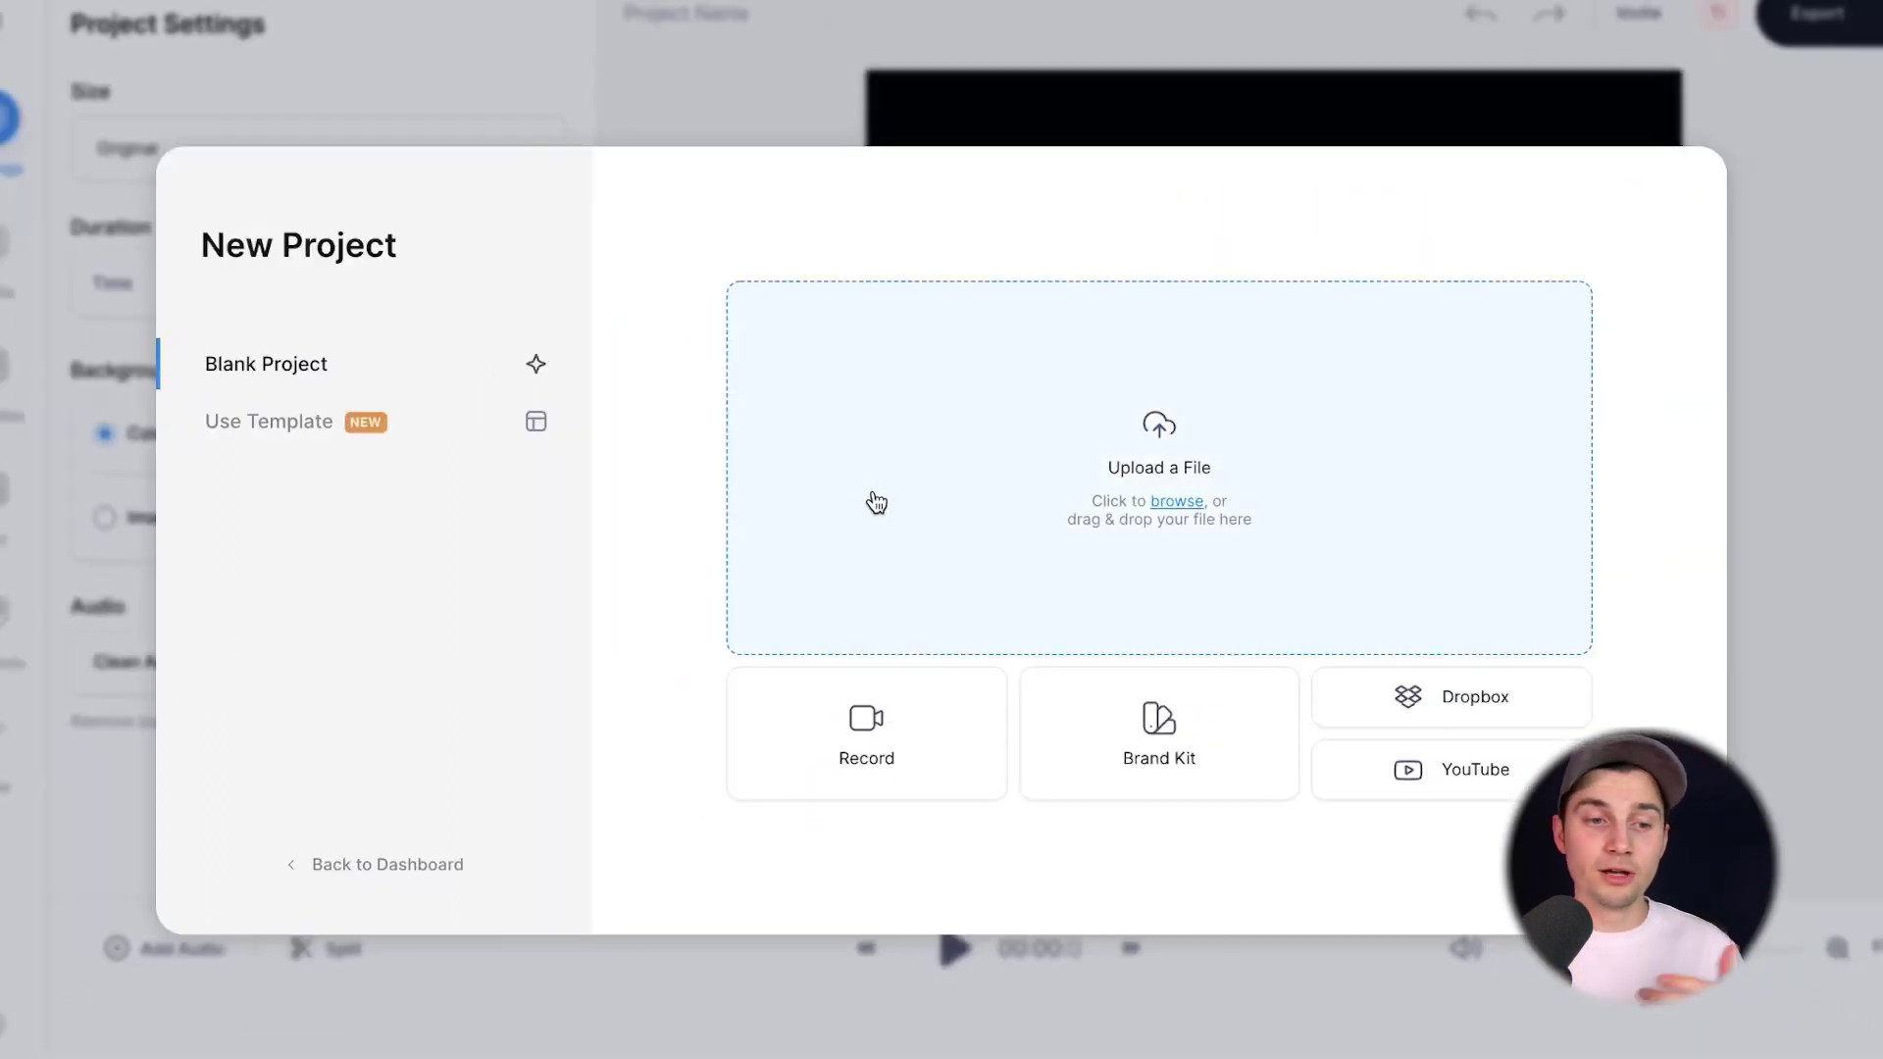
Step: Upload Tim Clip.mp4 from the Clips folder into the blank project
click(865, 549)
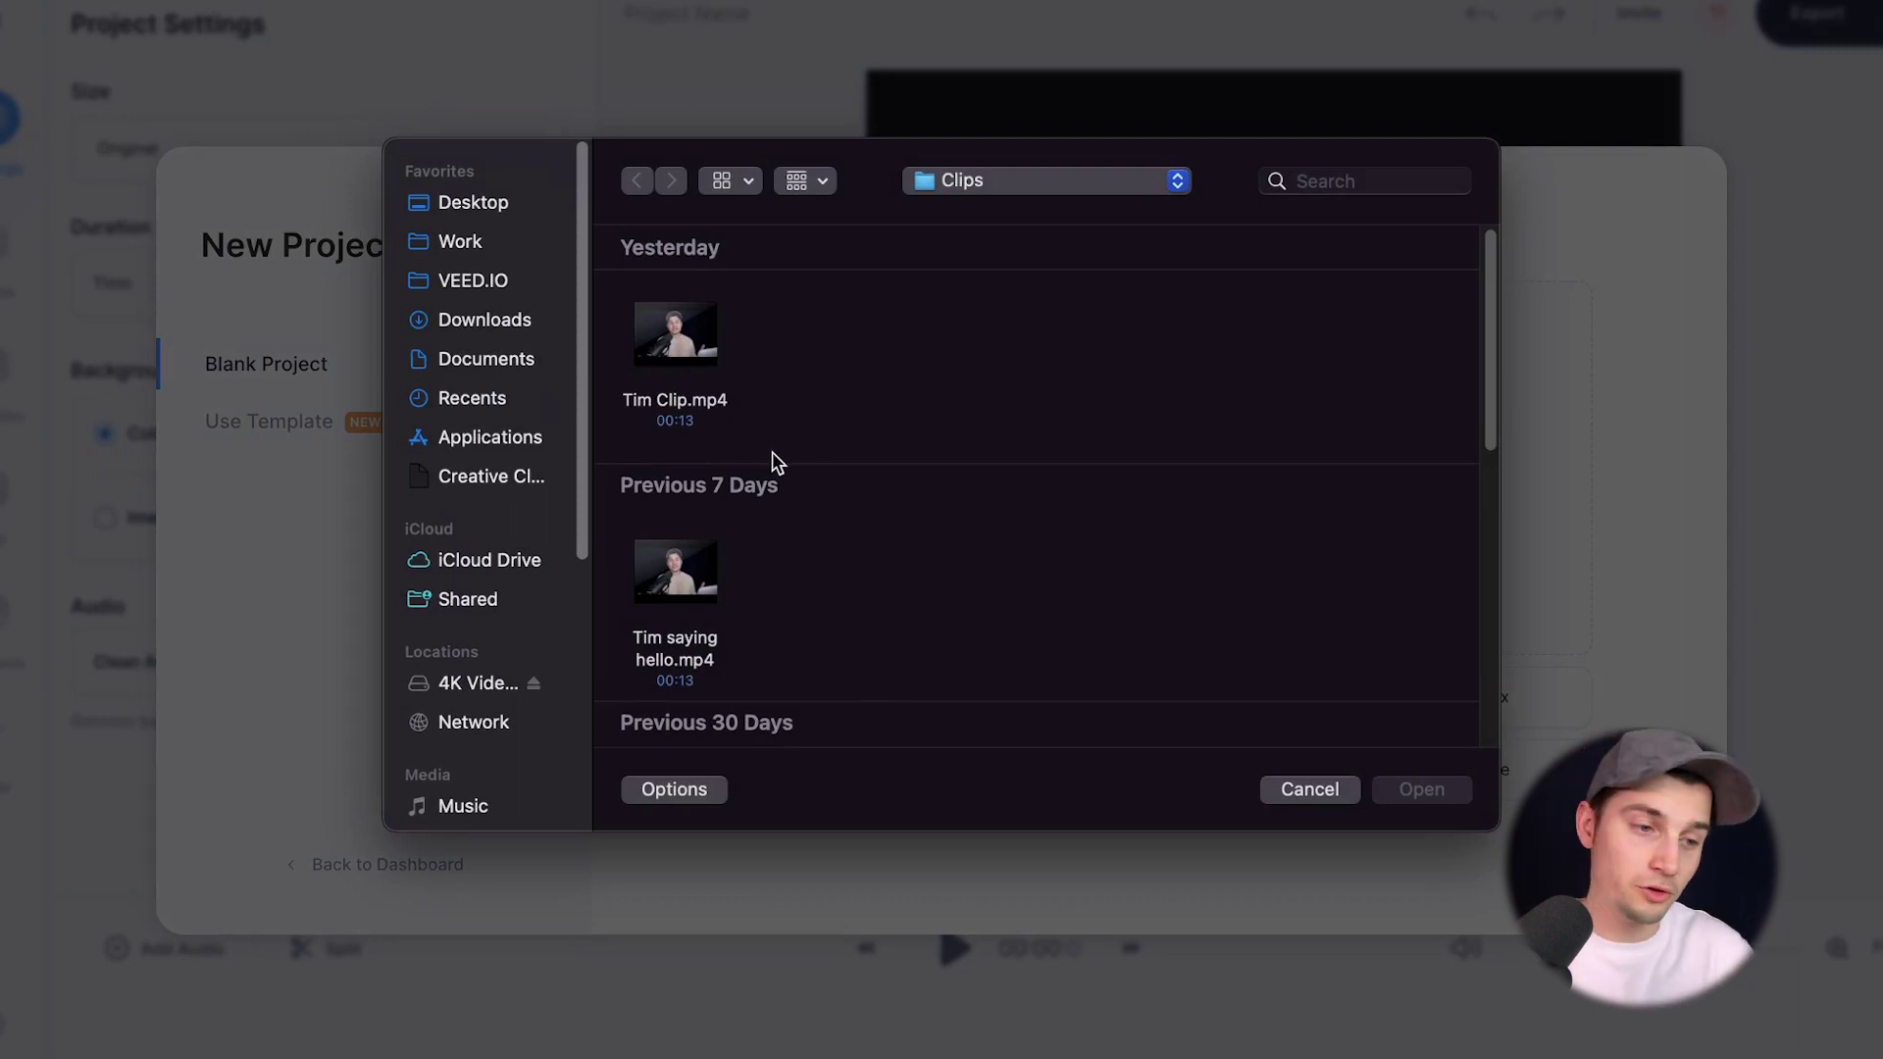
click(711, 342)
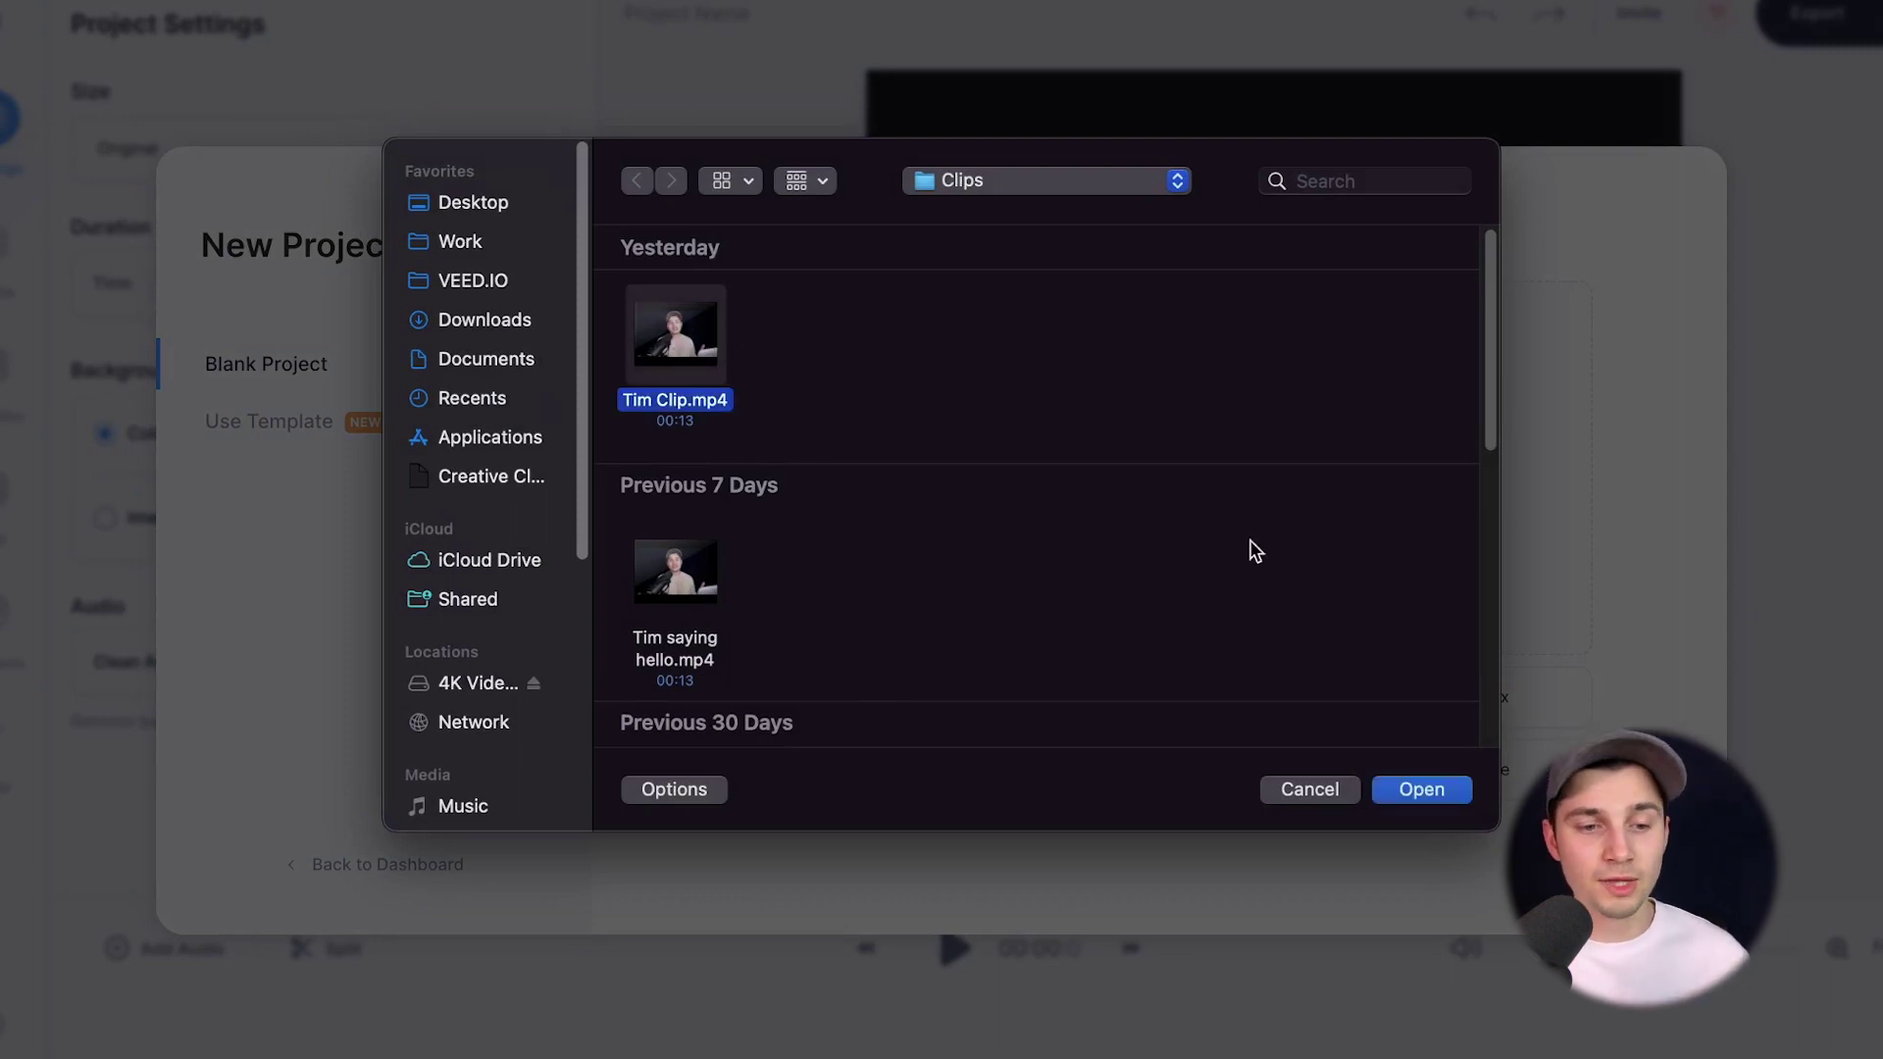
click(1420, 789)
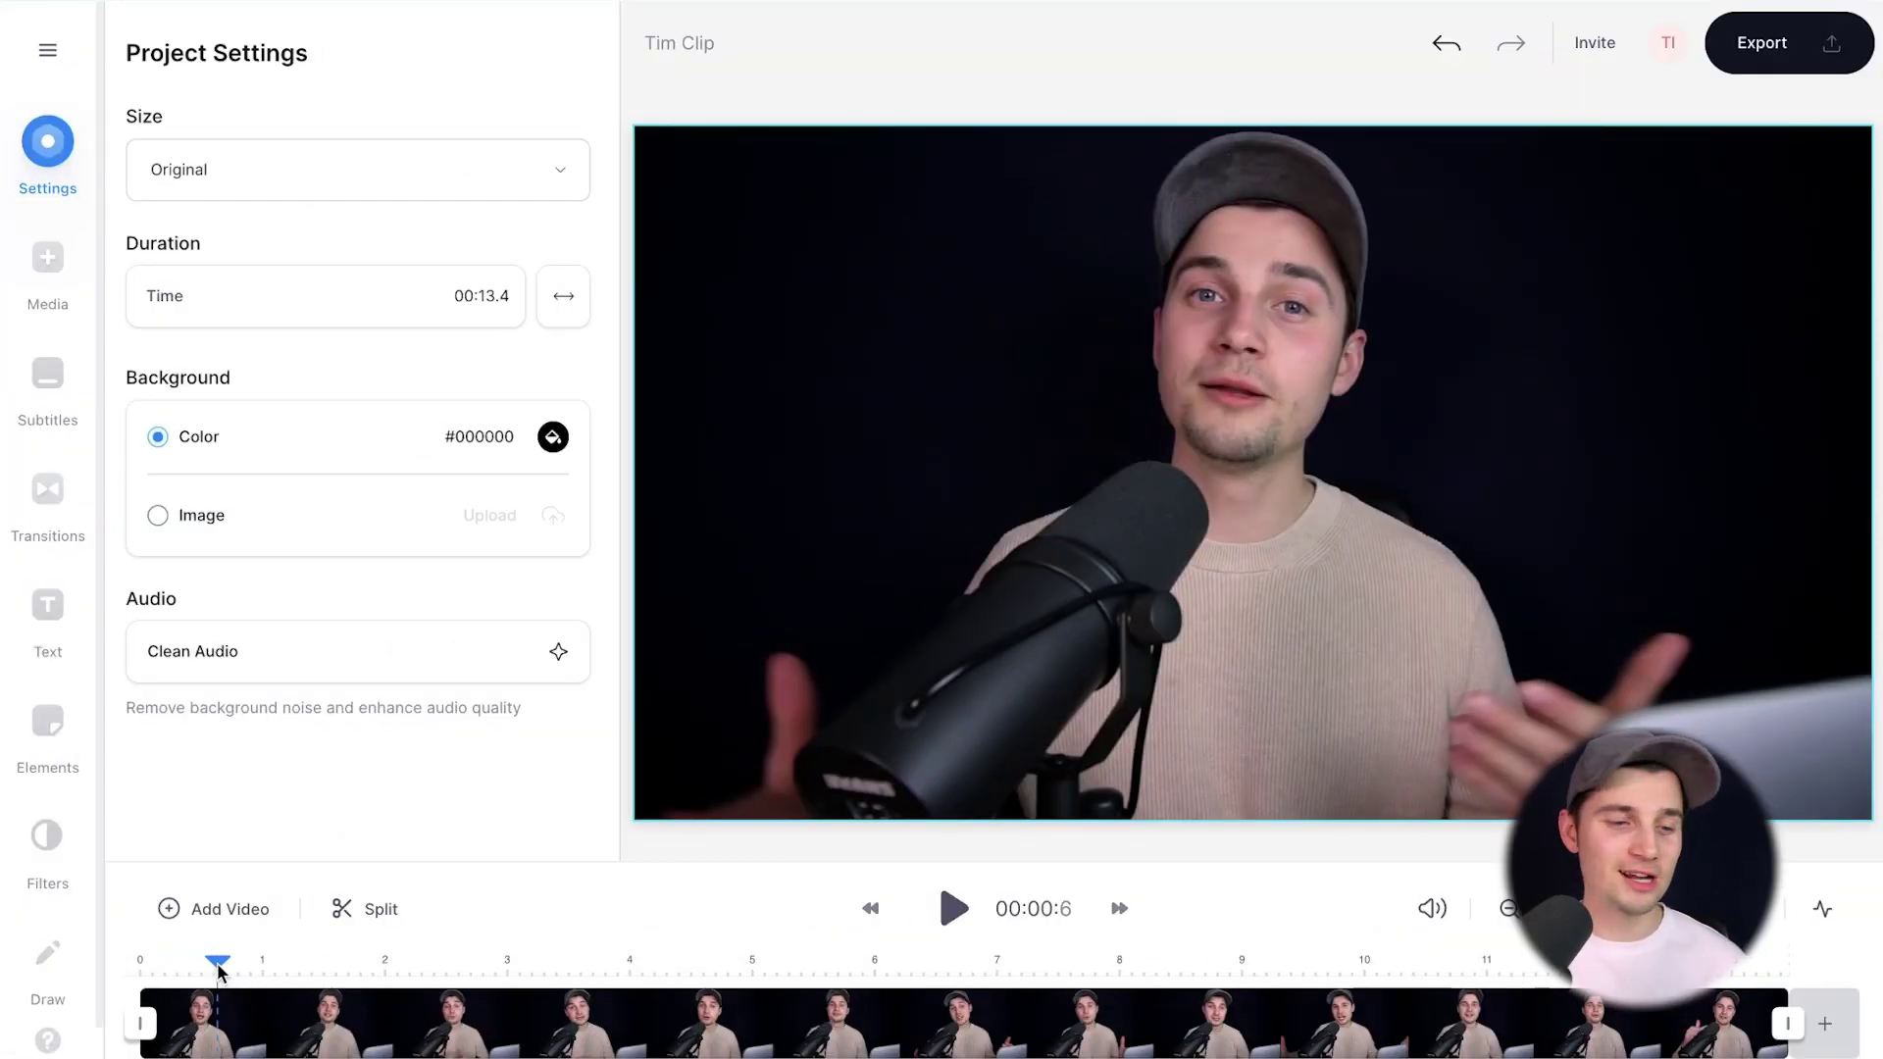
Step: Play and pause the Tim Clip preview, then bring up the Elements library
key(space)
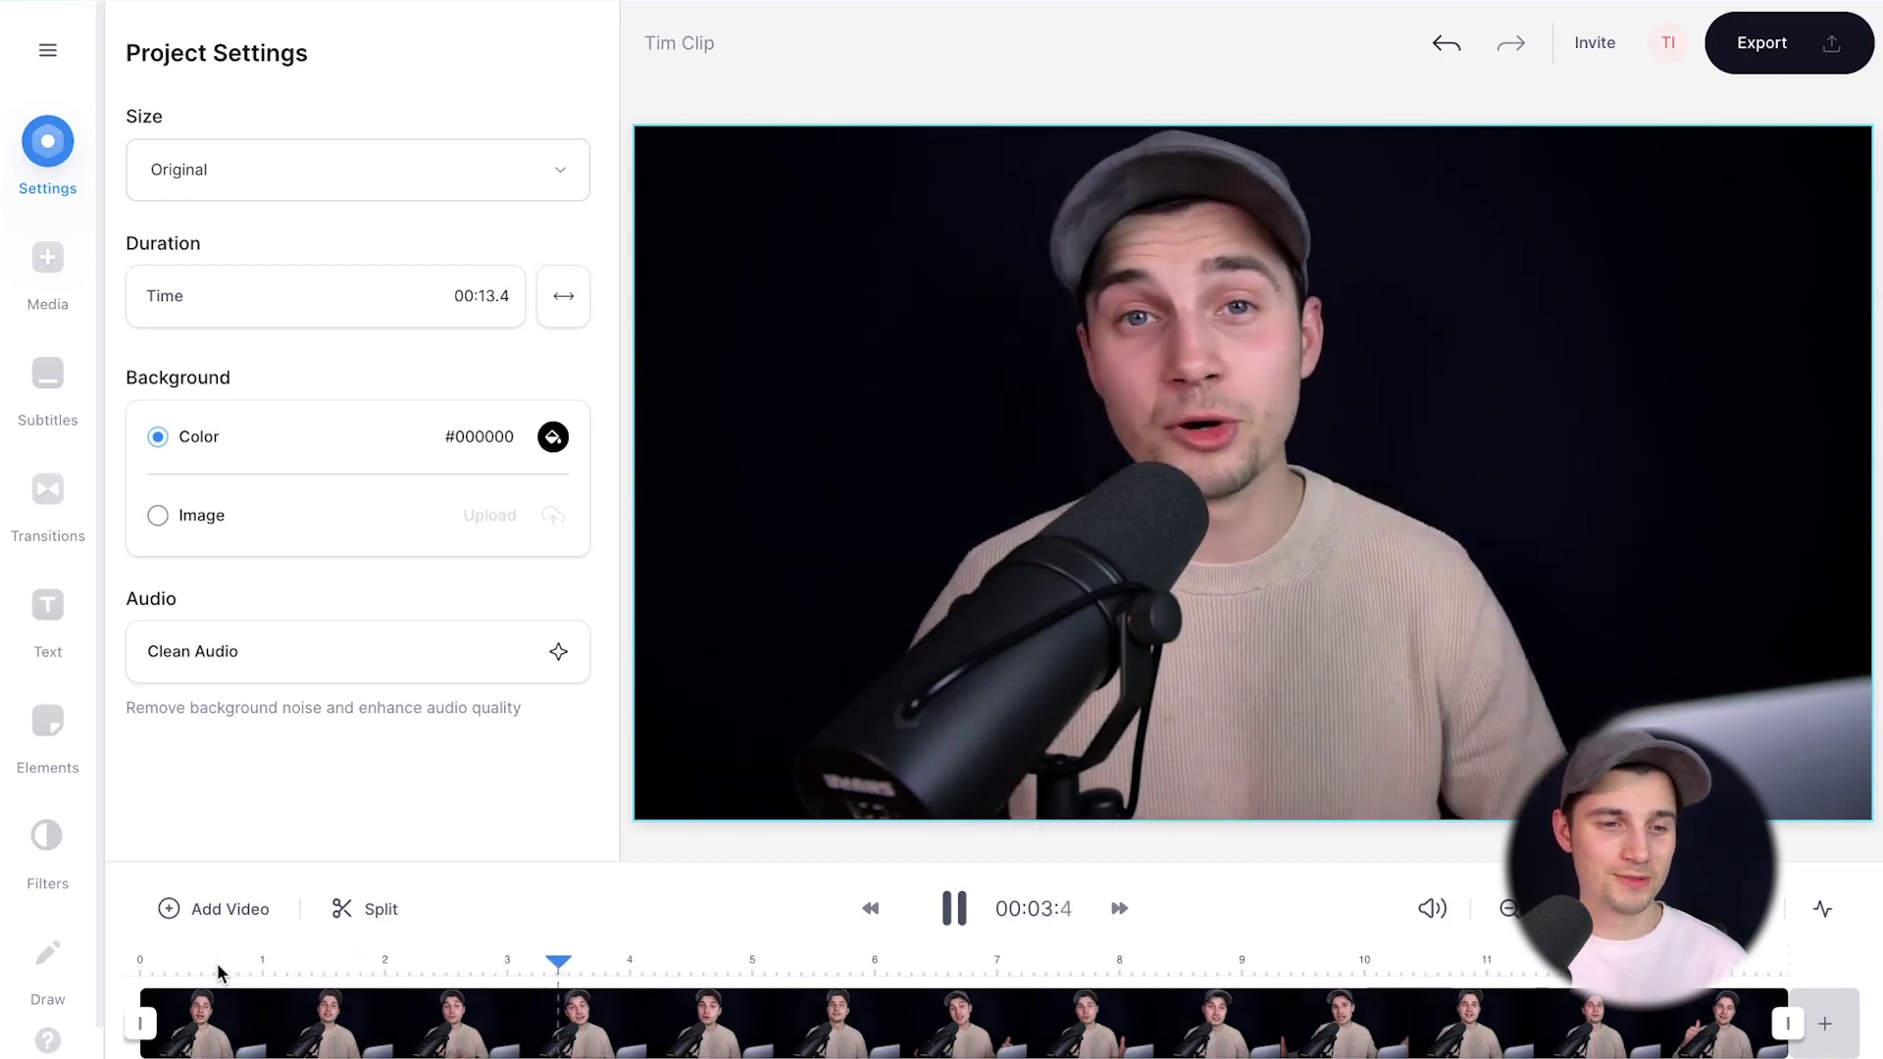
key(space)
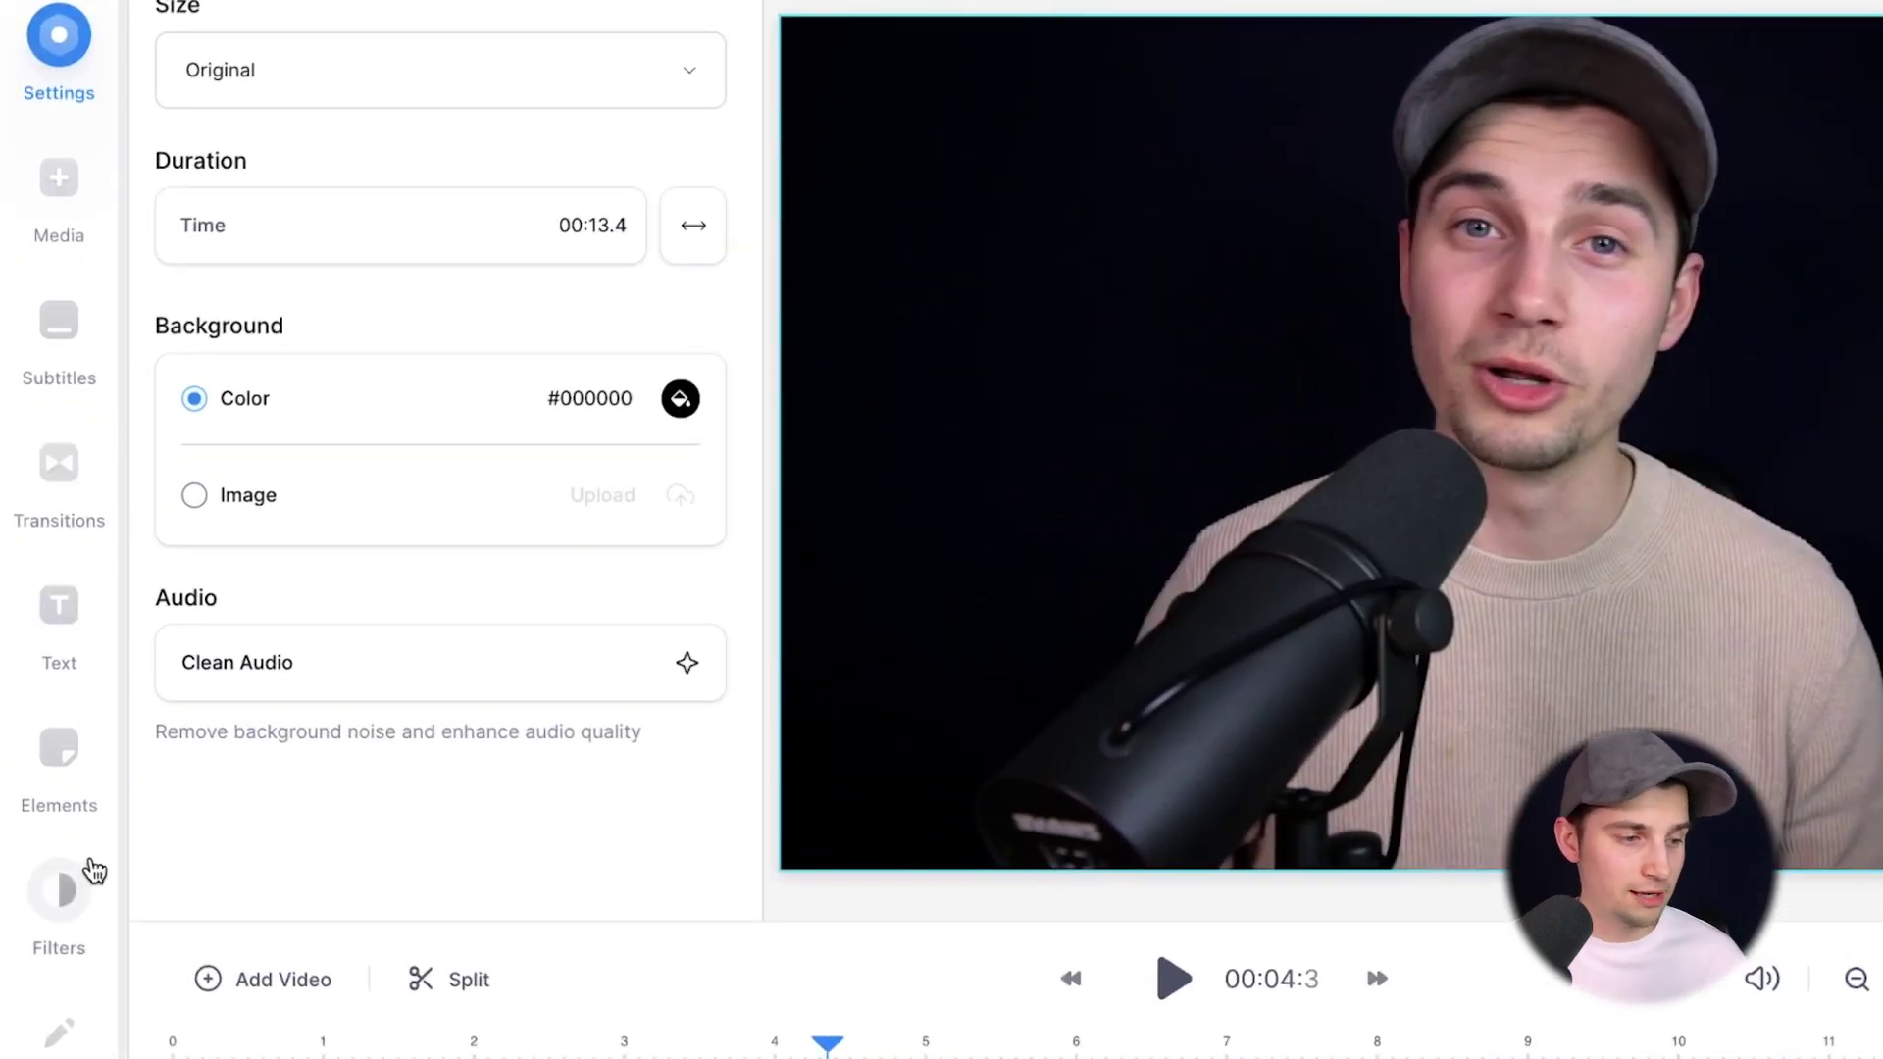
click(91, 814)
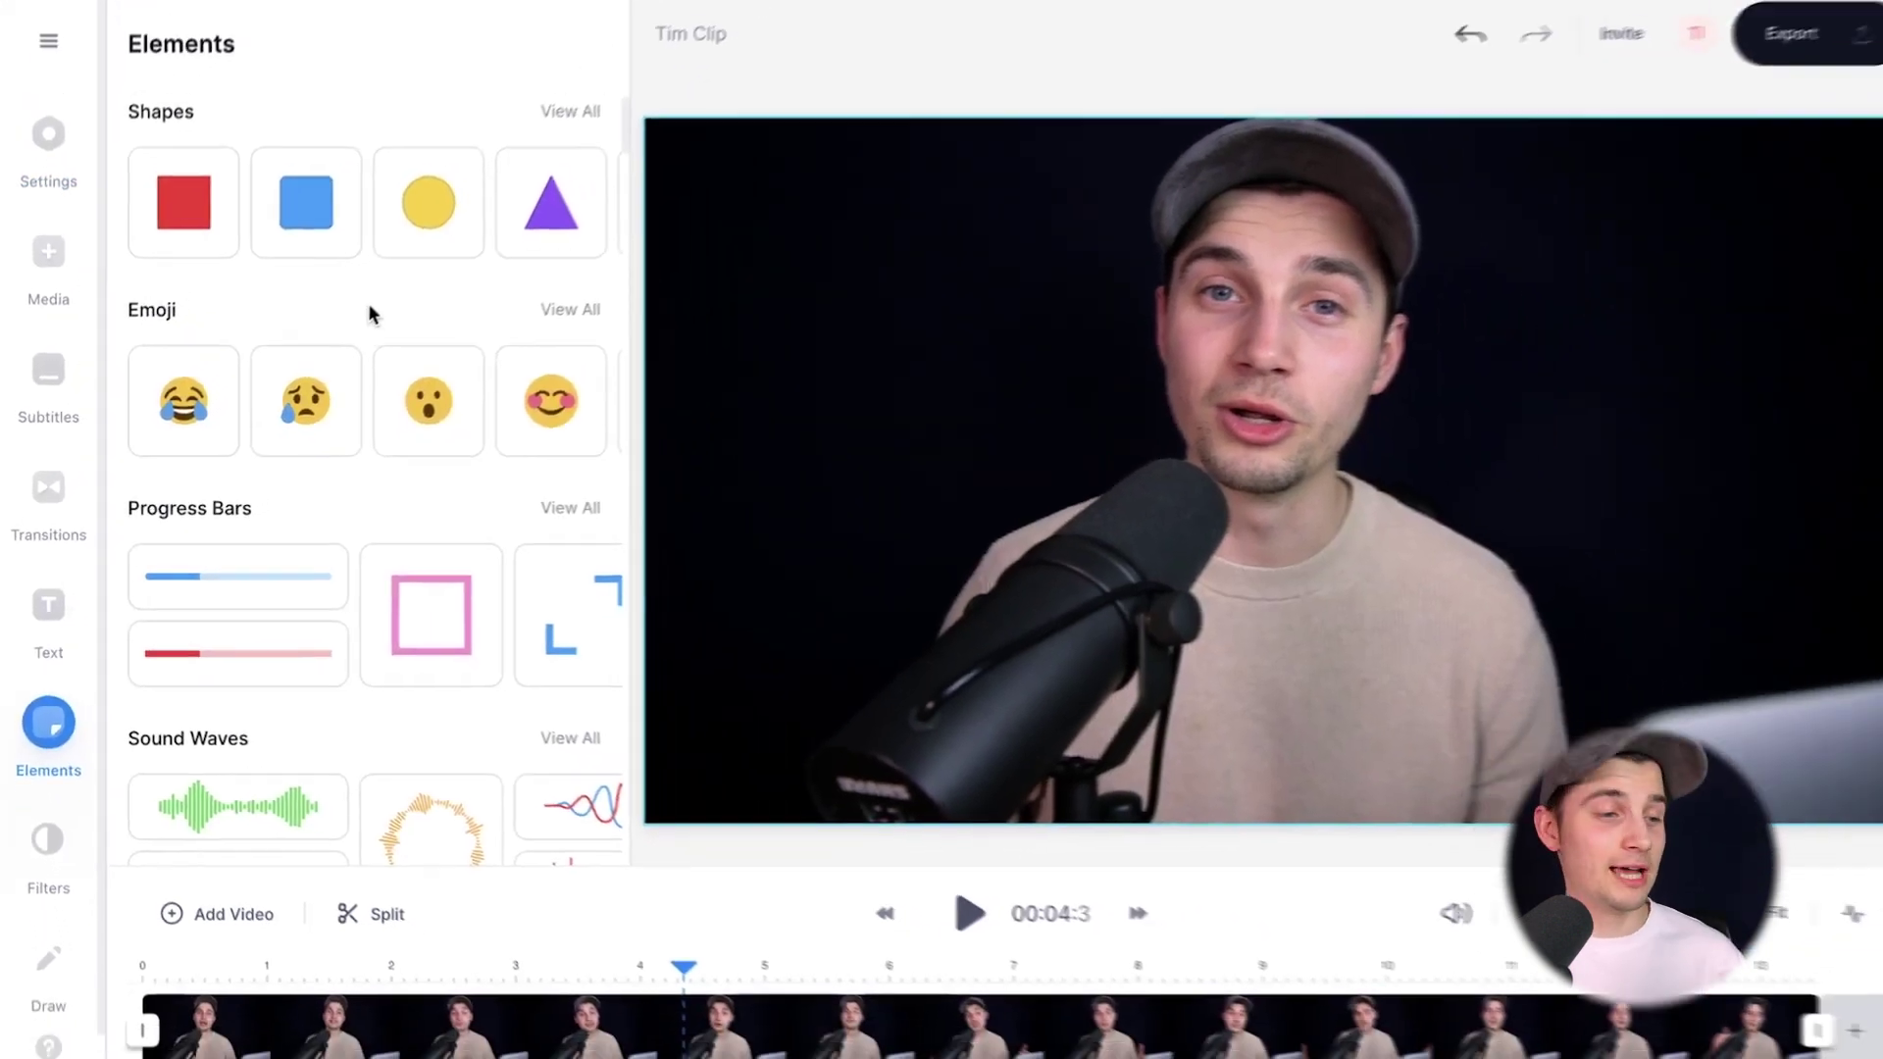
Step: View all Sound Wave styles in Elements and add the green bars sound wave
scroll(371, 316, down, 1)
scroll(367, 316, down, 1)
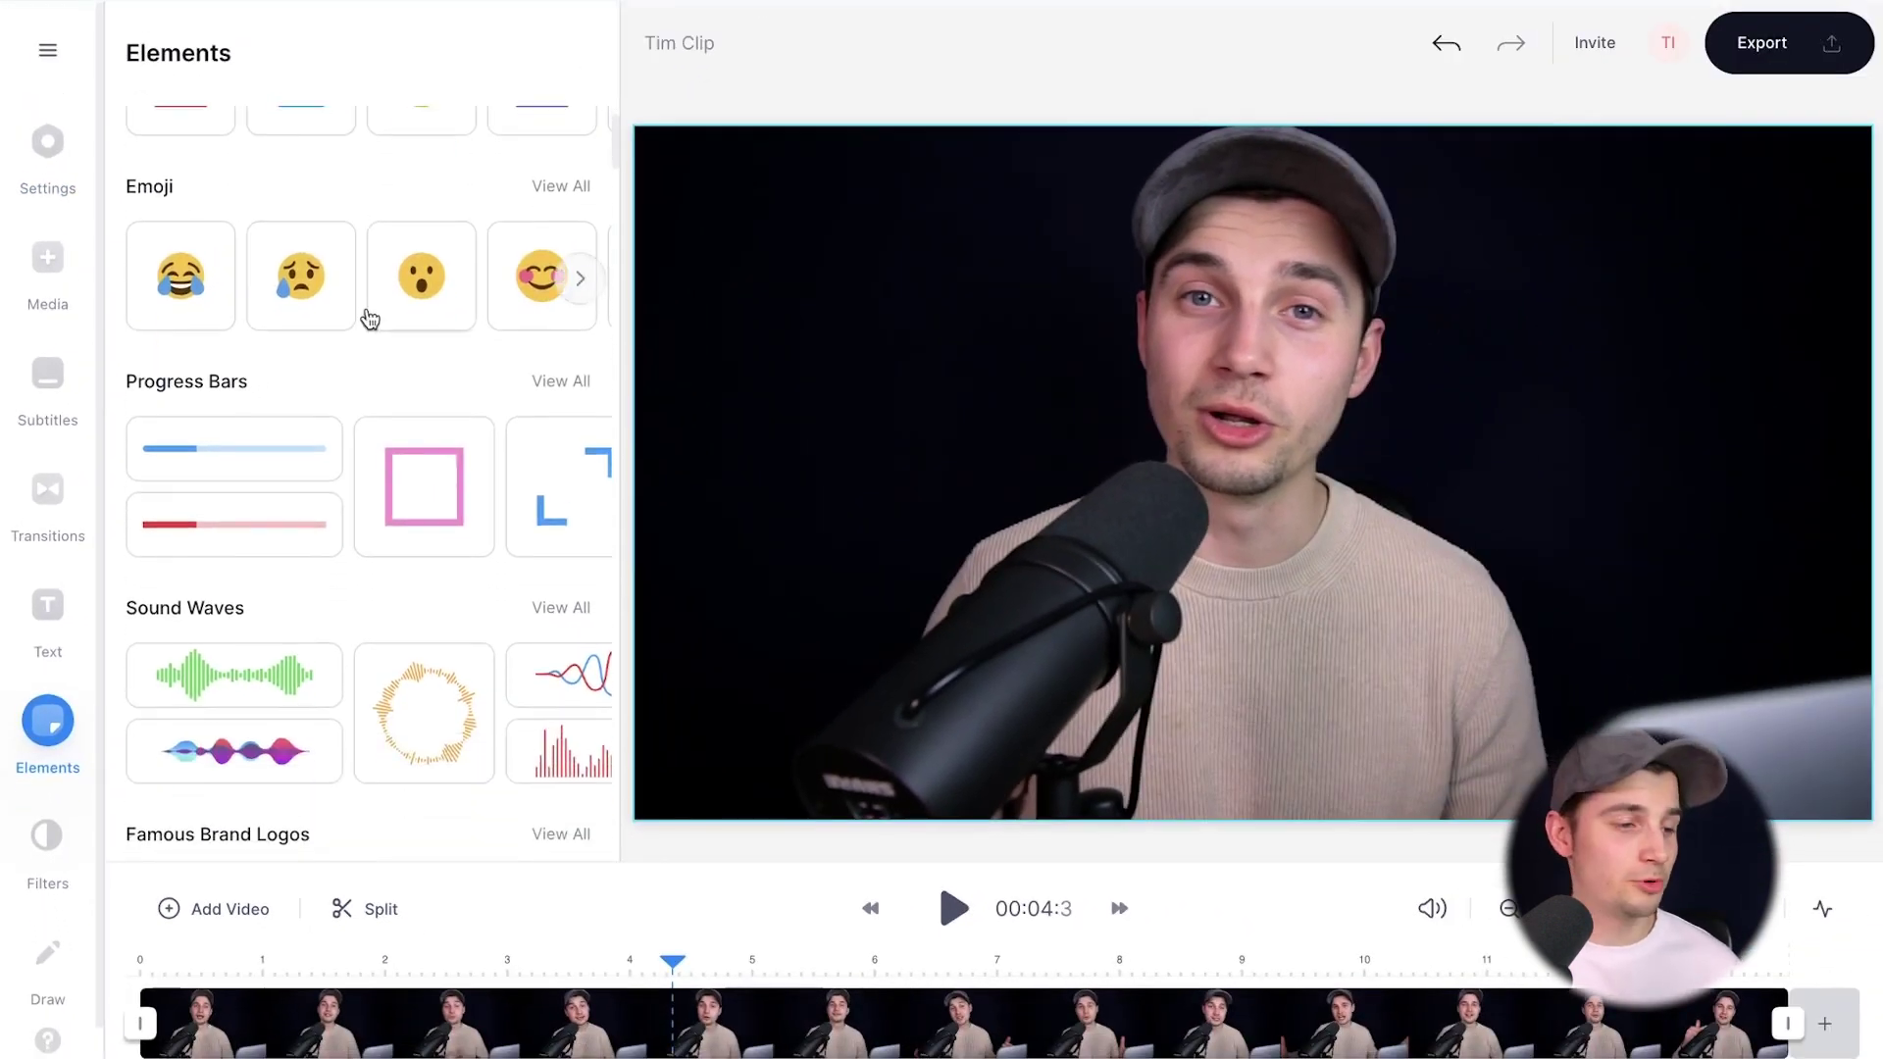
scroll(367, 329, down, 2)
scroll(367, 336, down, 1)
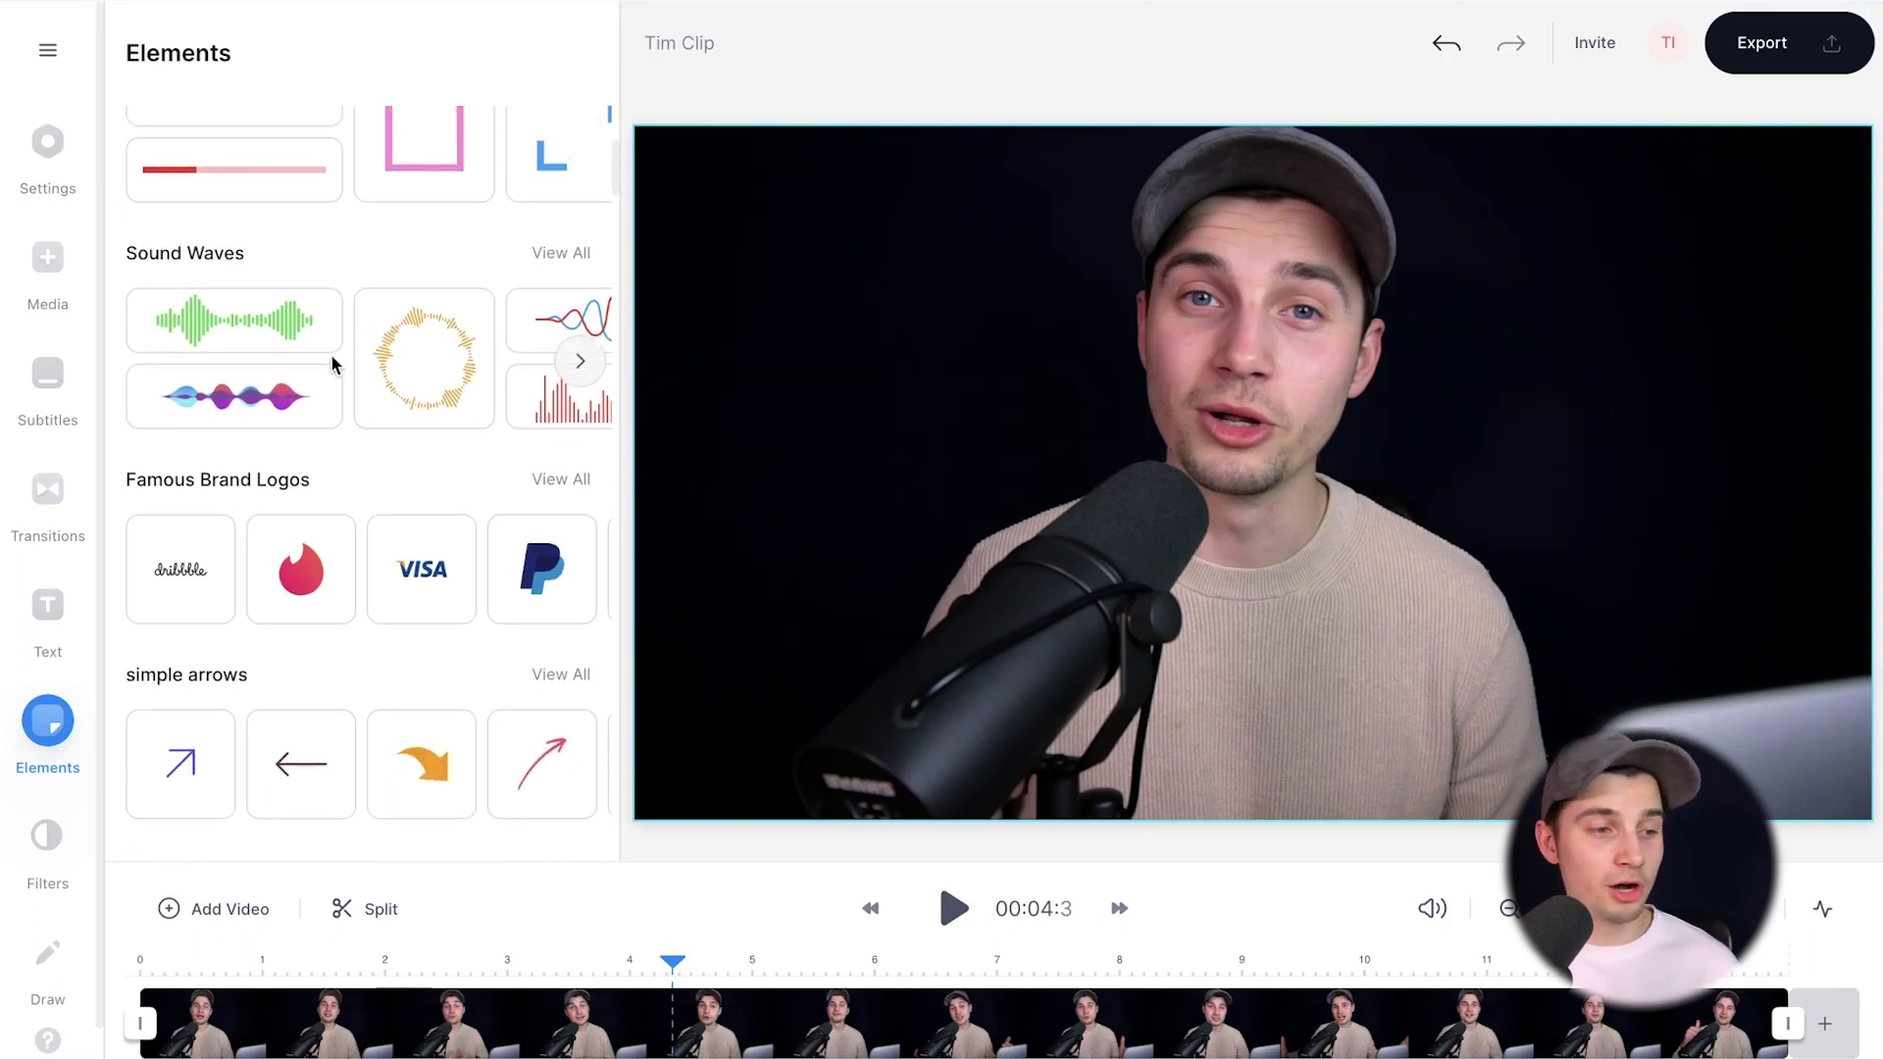
scroll(327, 364, right, 5)
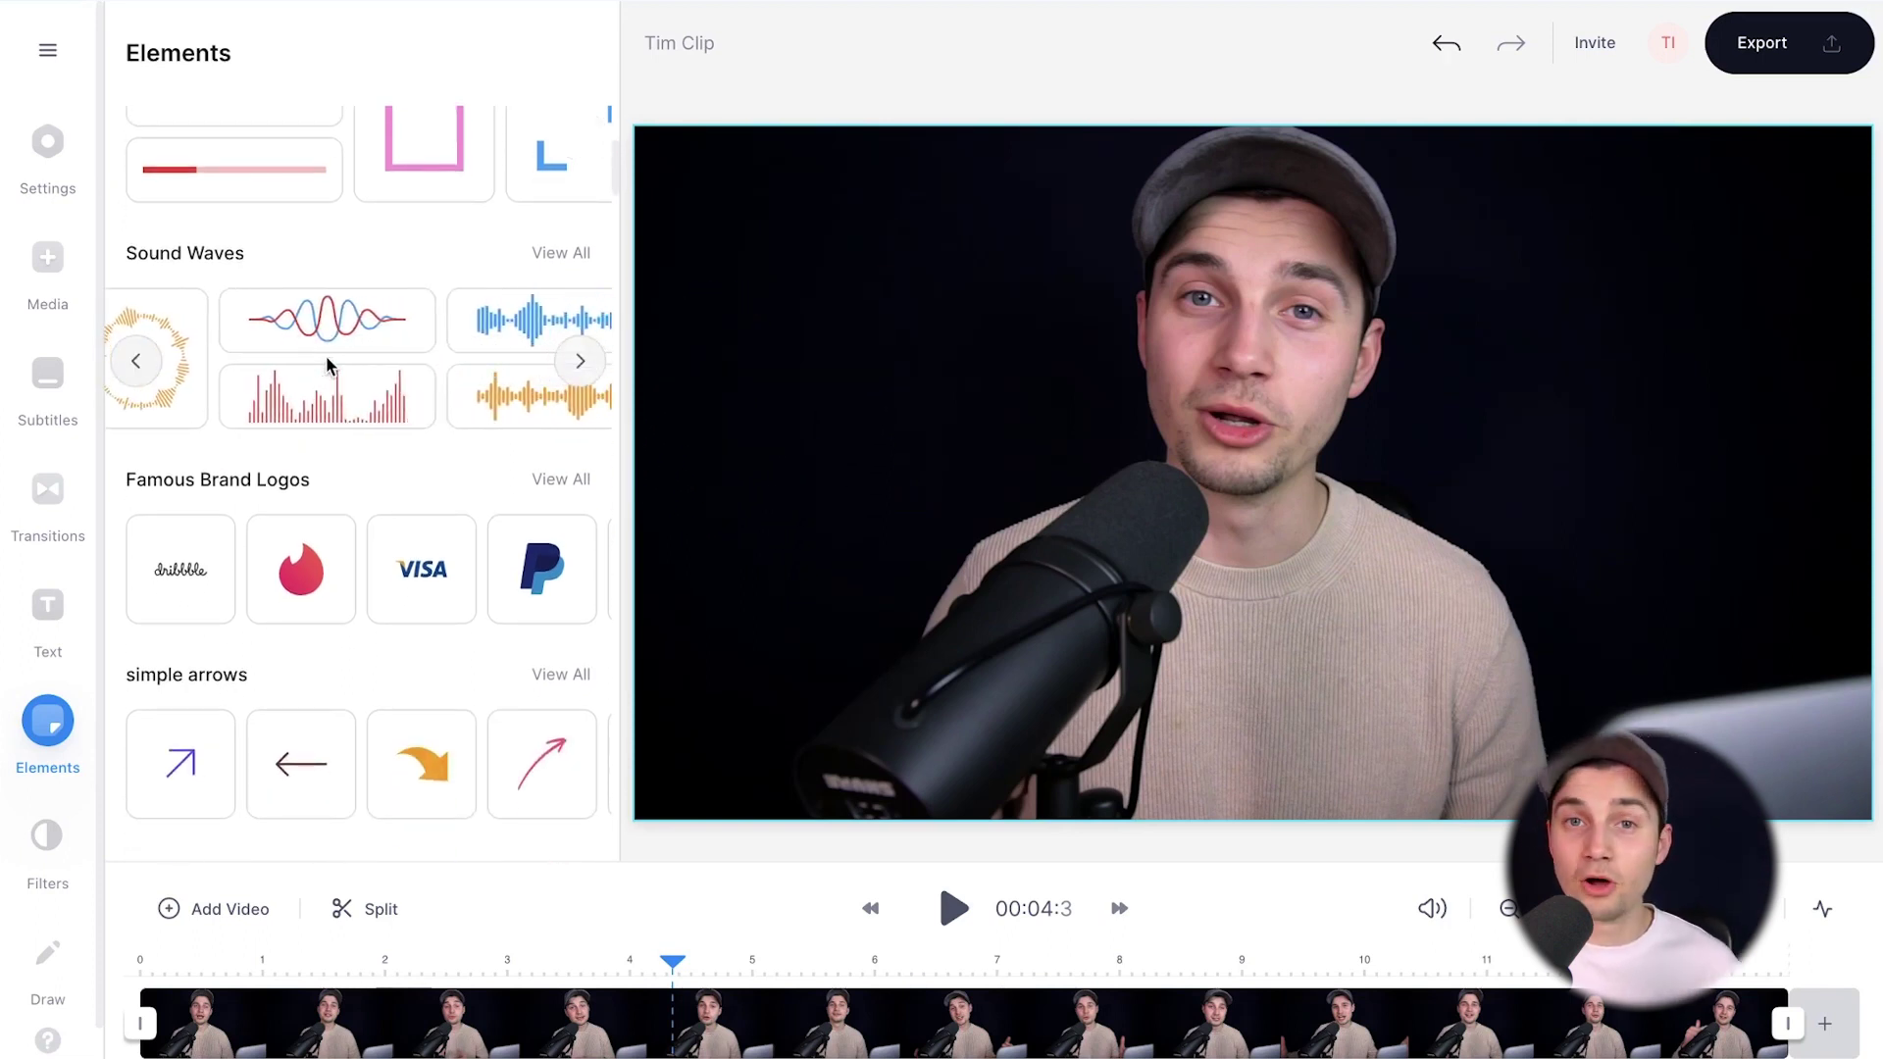
scroll(327, 363, right, 3)
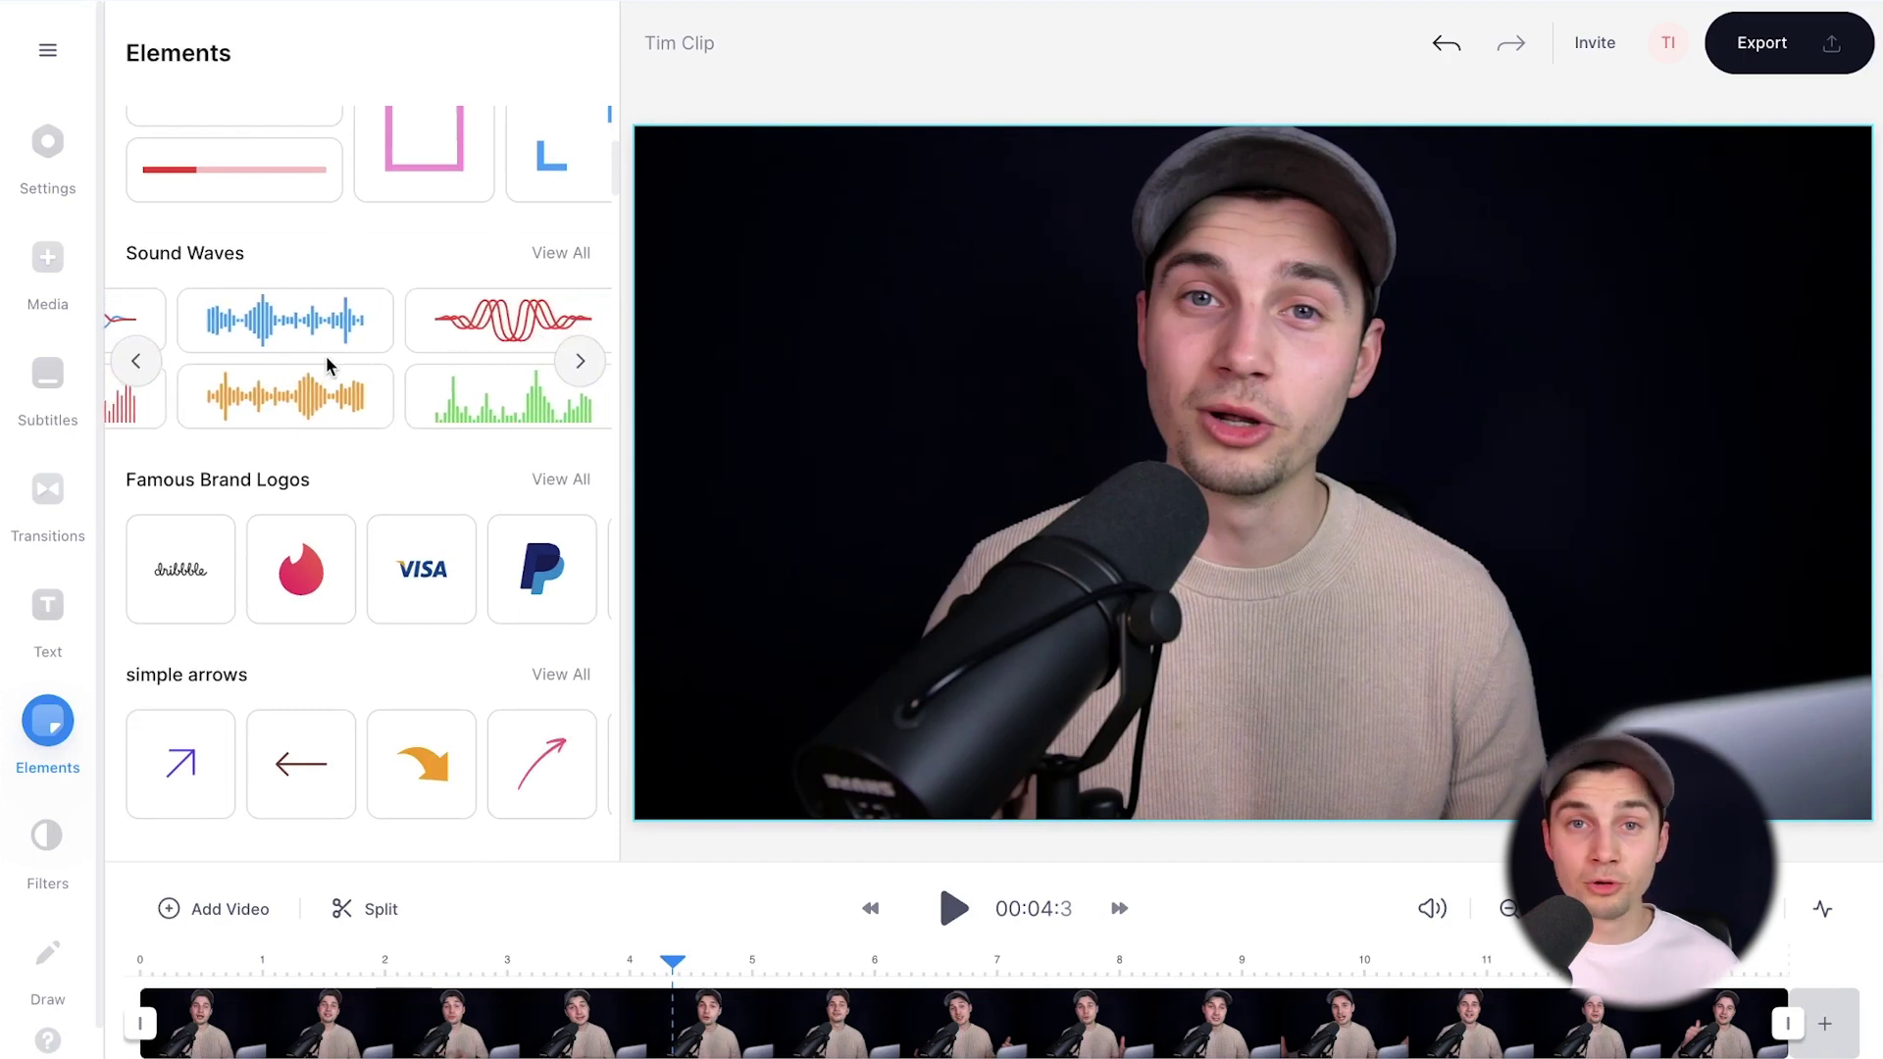
click(573, 257)
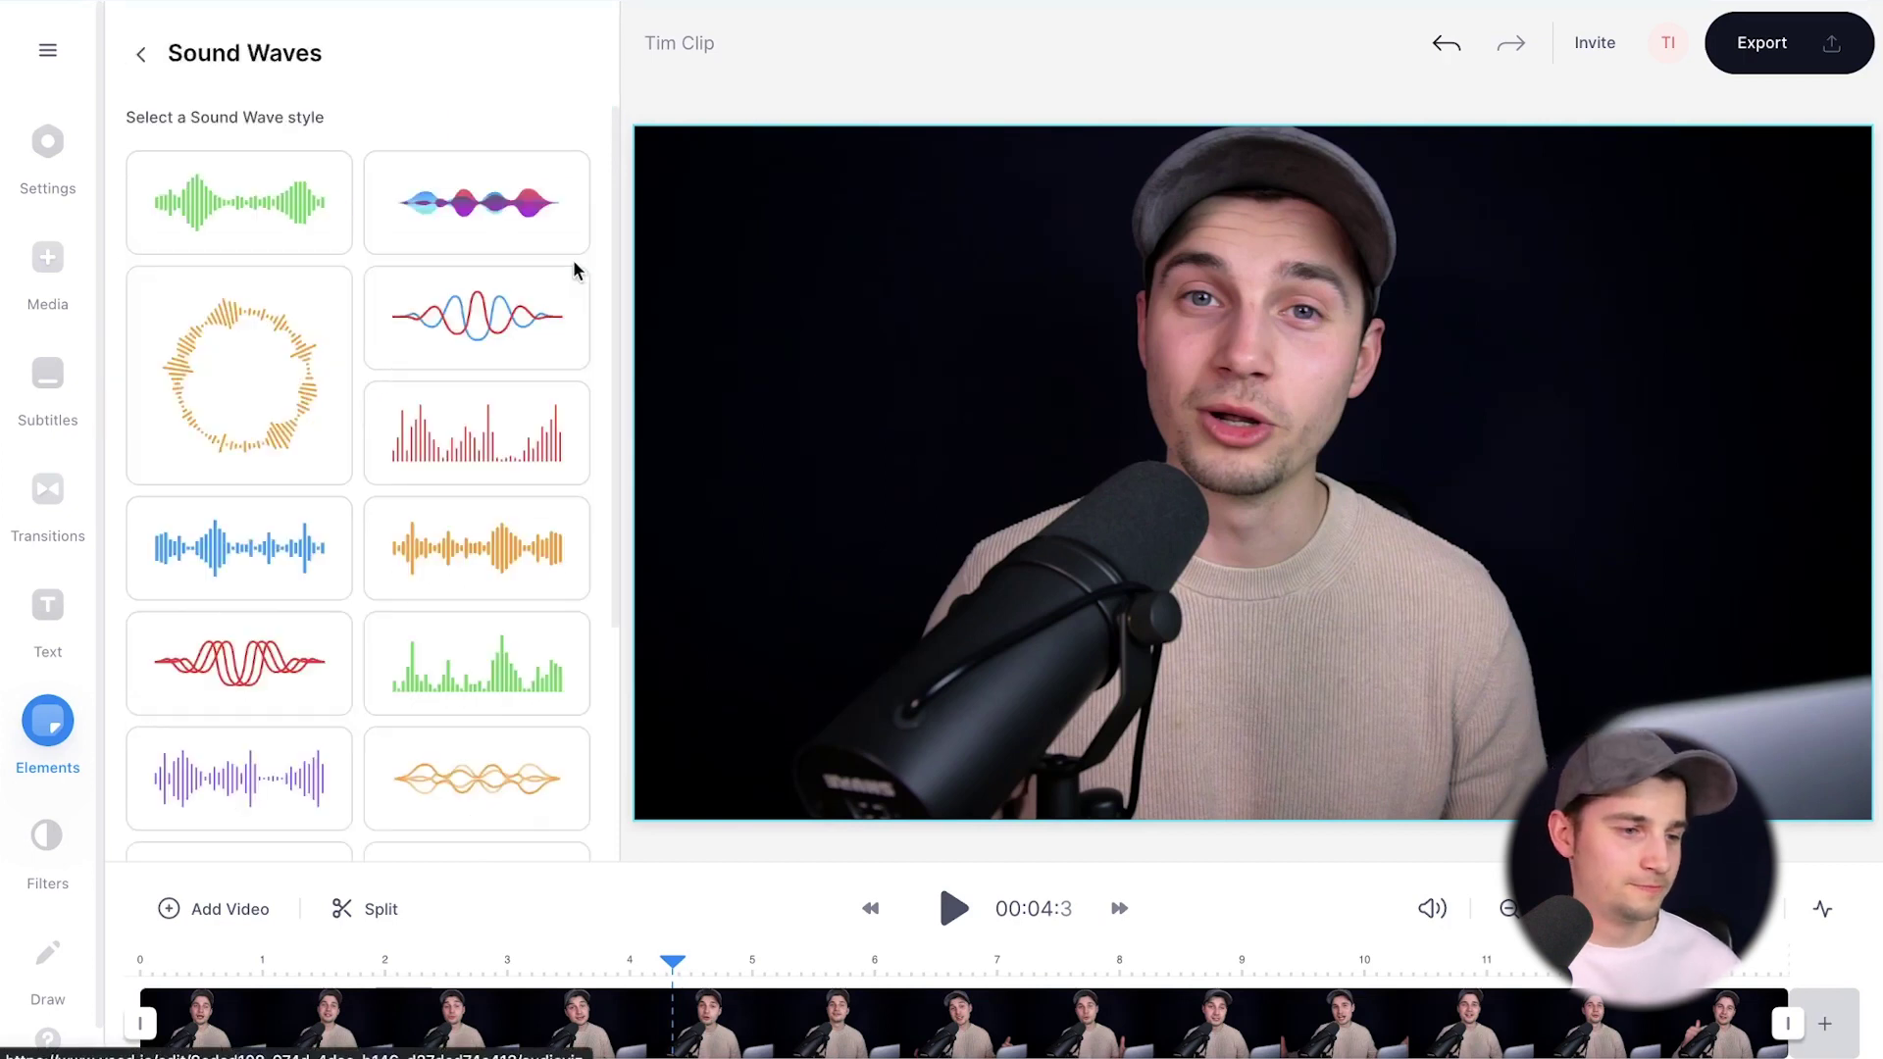
scroll(322, 353, down, 3)
scroll(324, 306, up, 3)
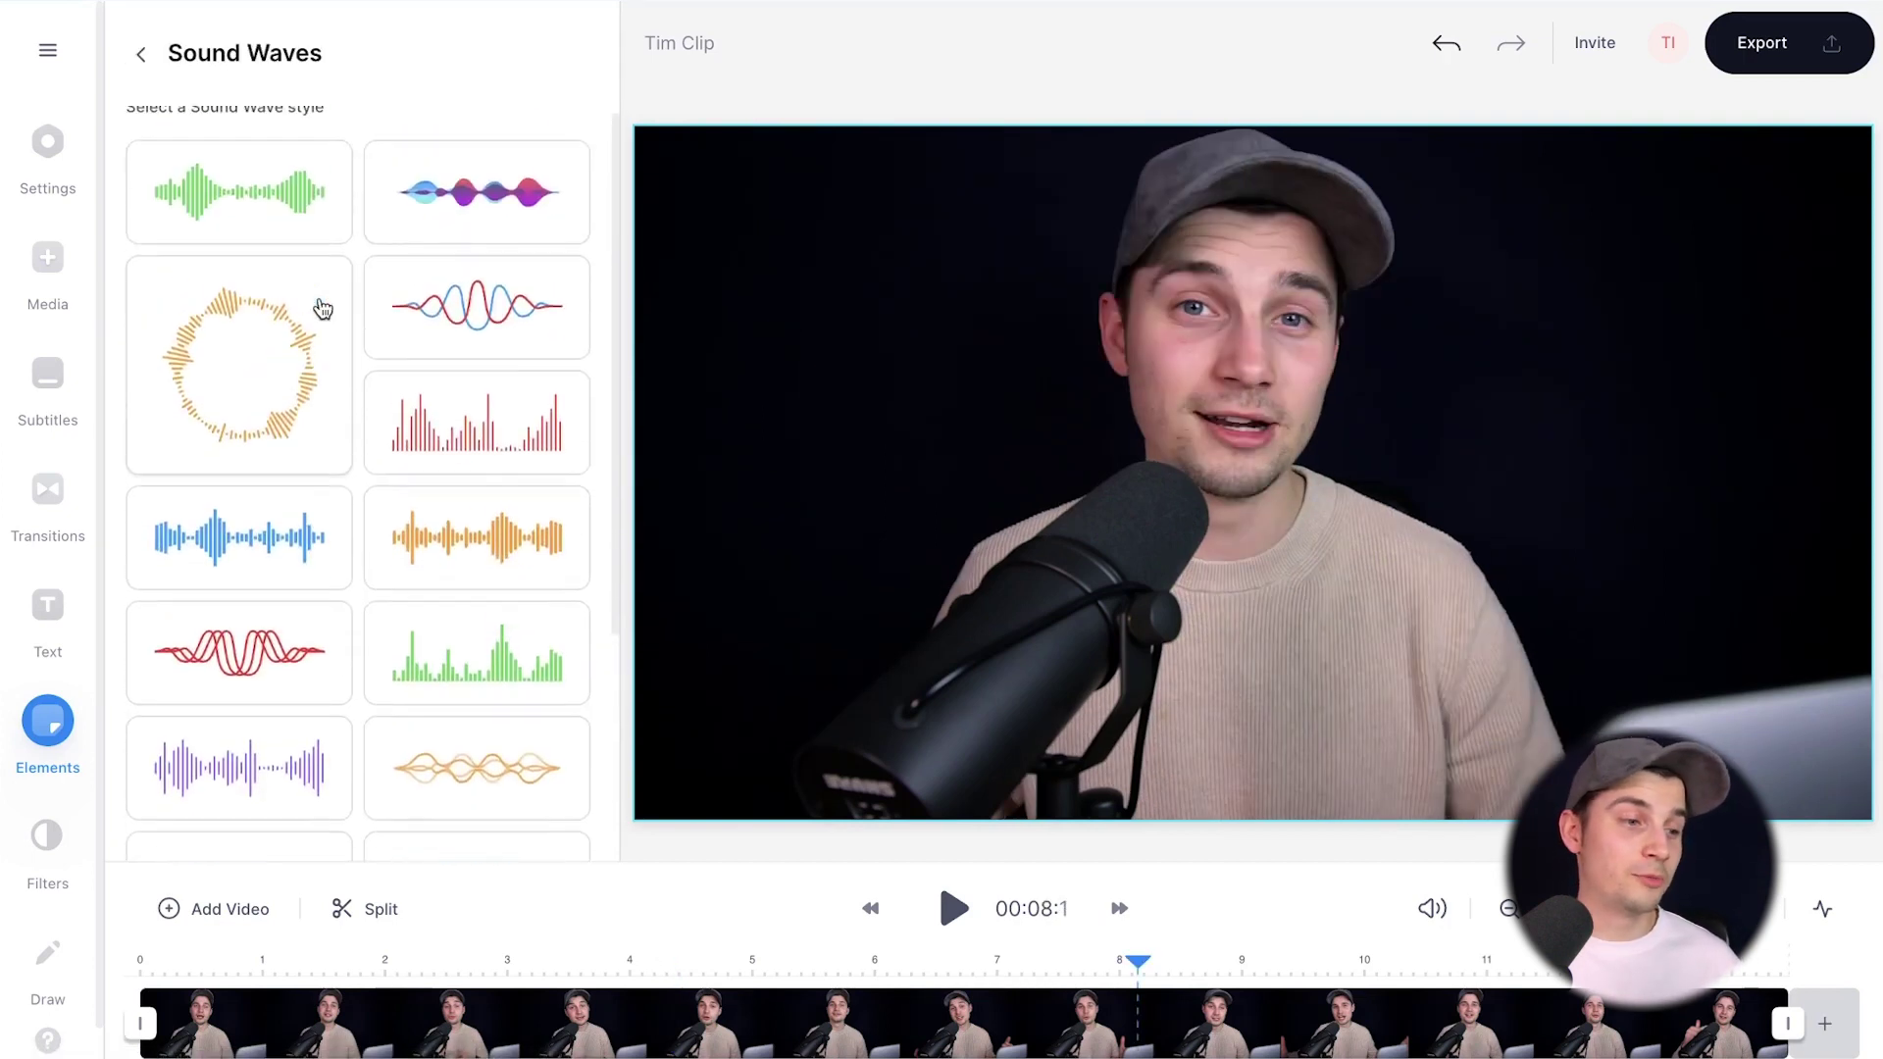
click(300, 218)
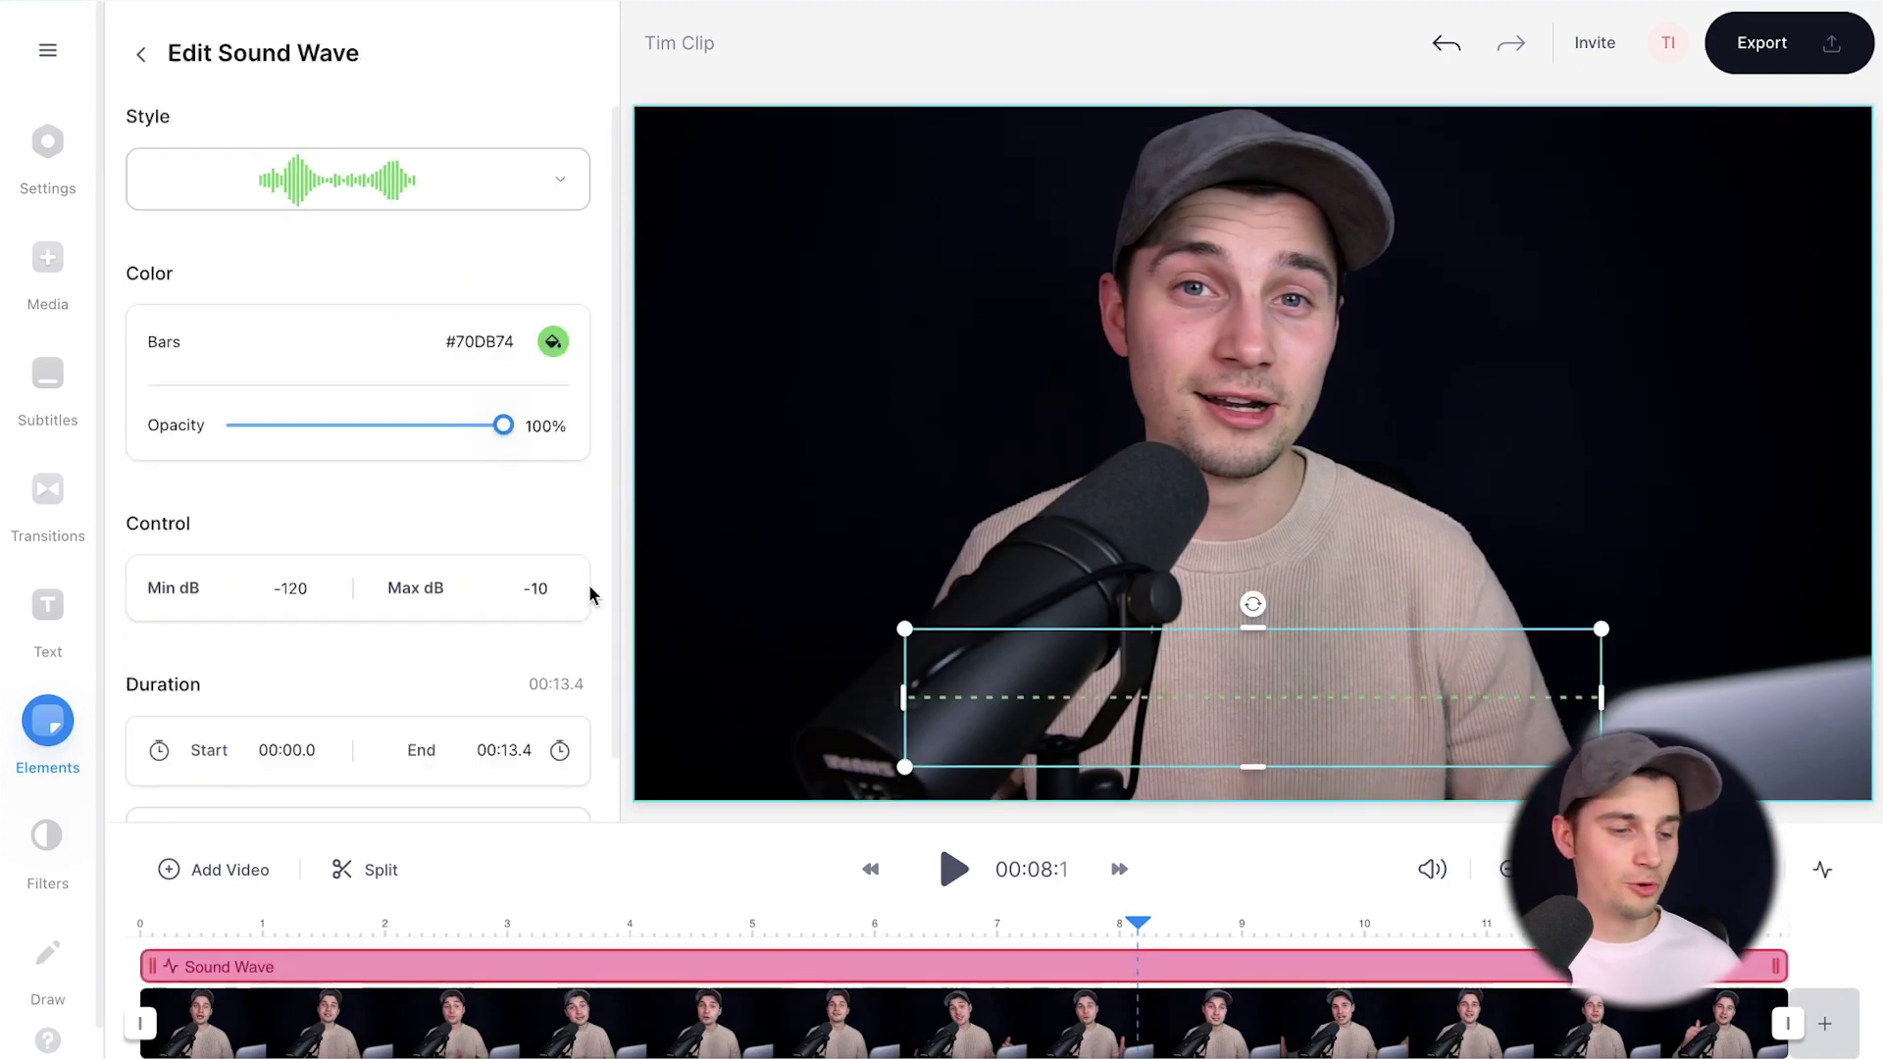
Step: Preview the animated wave from about 3.5 seconds
click(572, 923)
key(space)
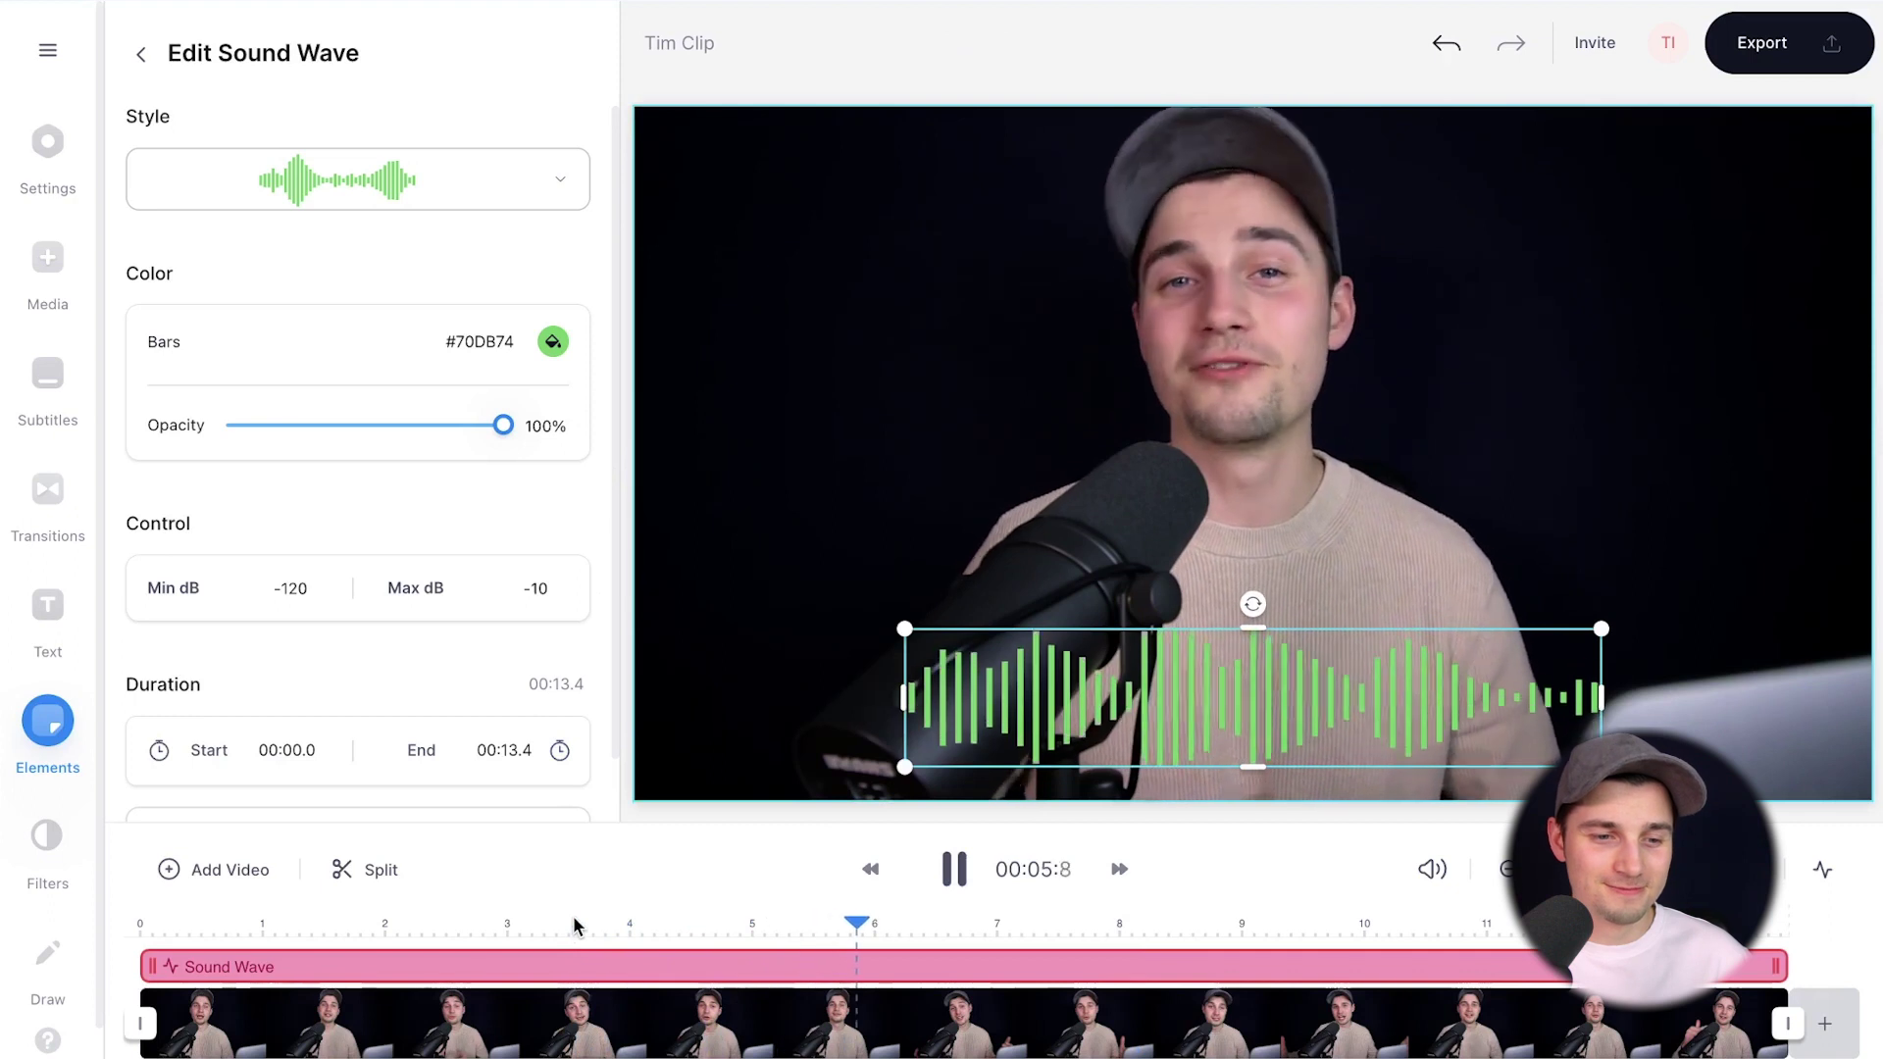
key(space)
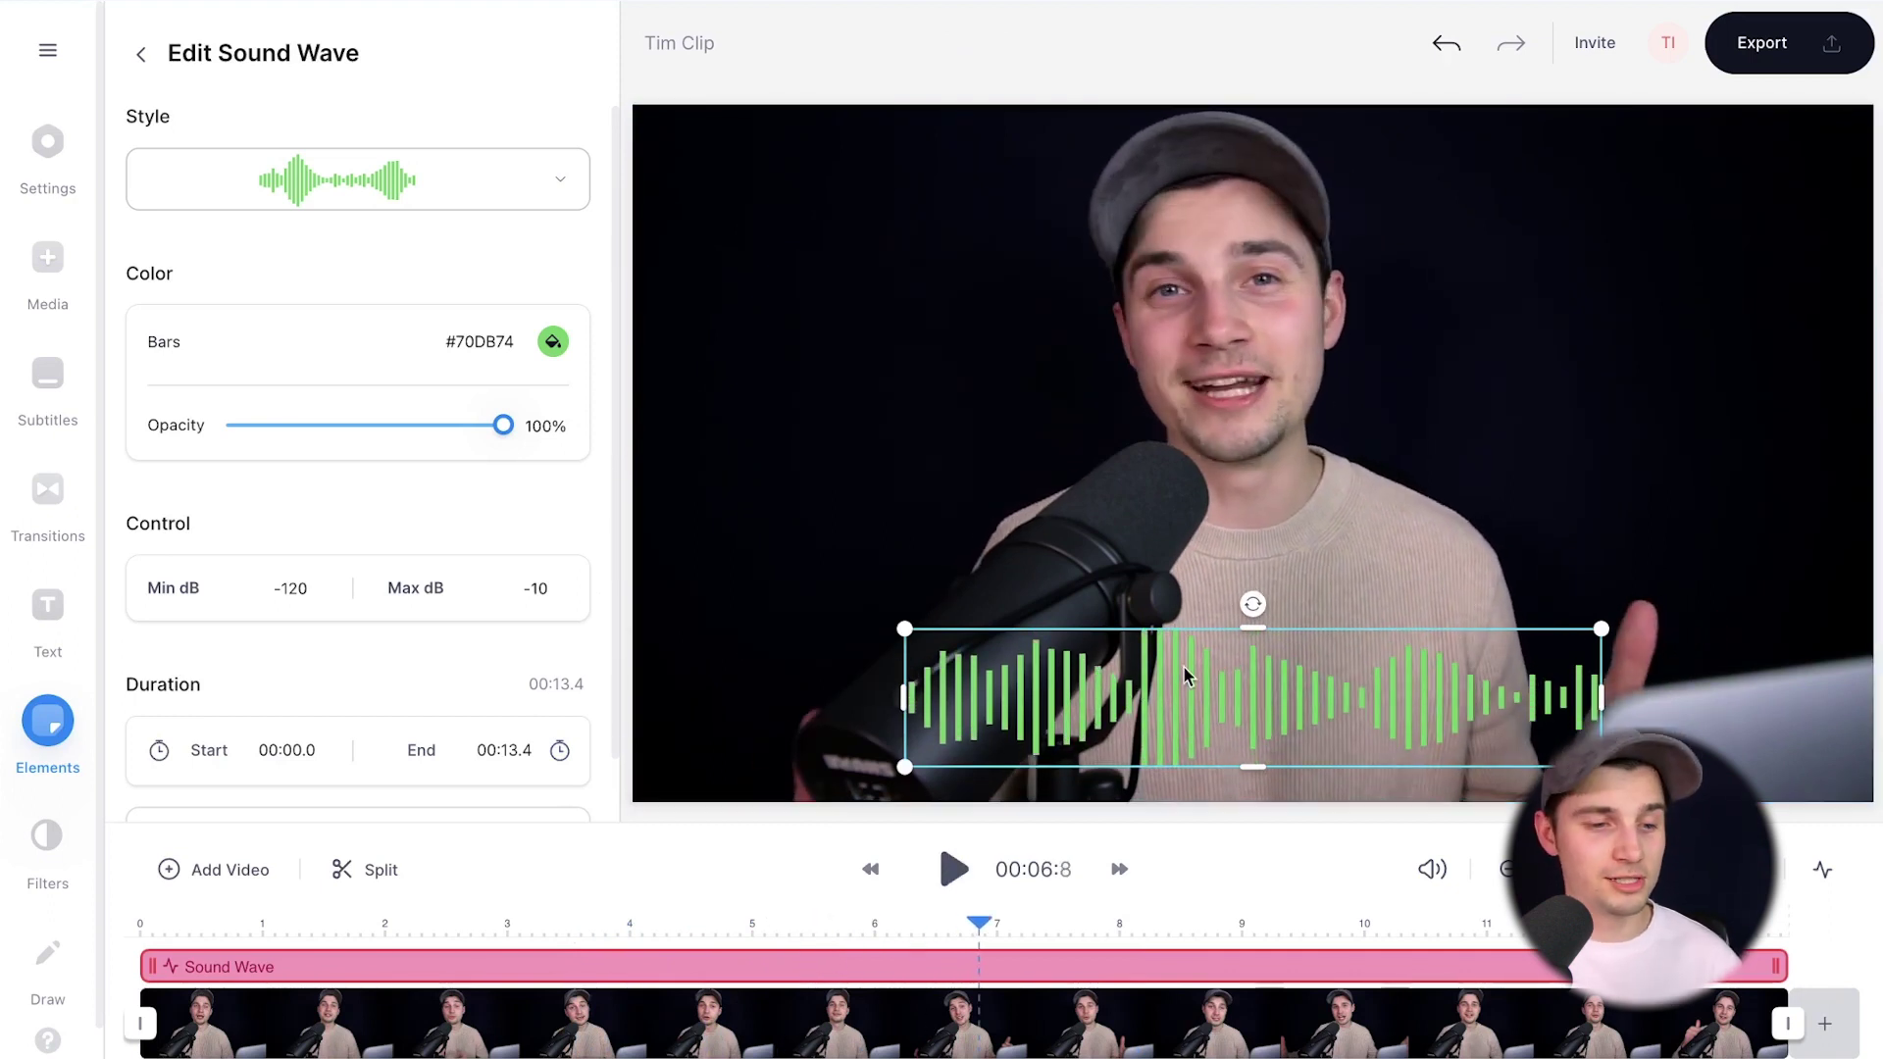
Step: Colour the wave bars purple (#A766FA) at 78% opacity and enter Min dB -260
scroll(290, 374, down, 1)
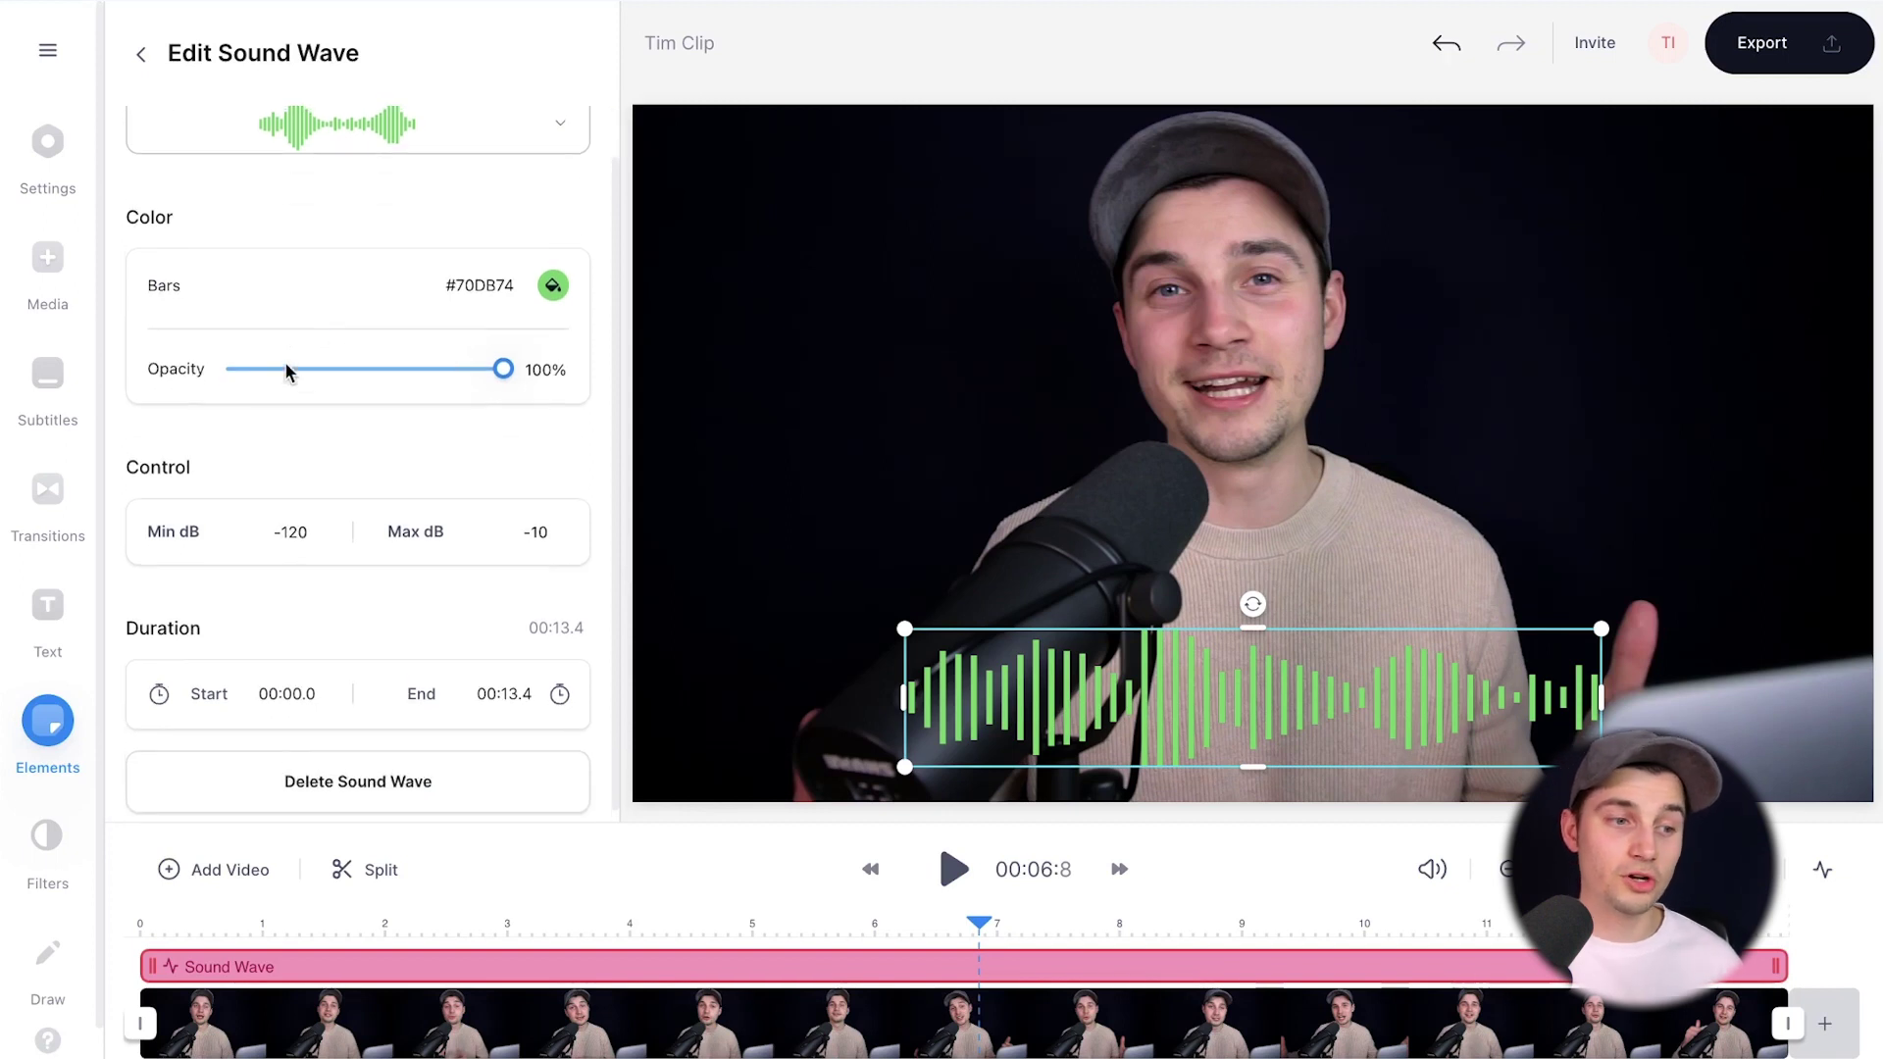
click(552, 287)
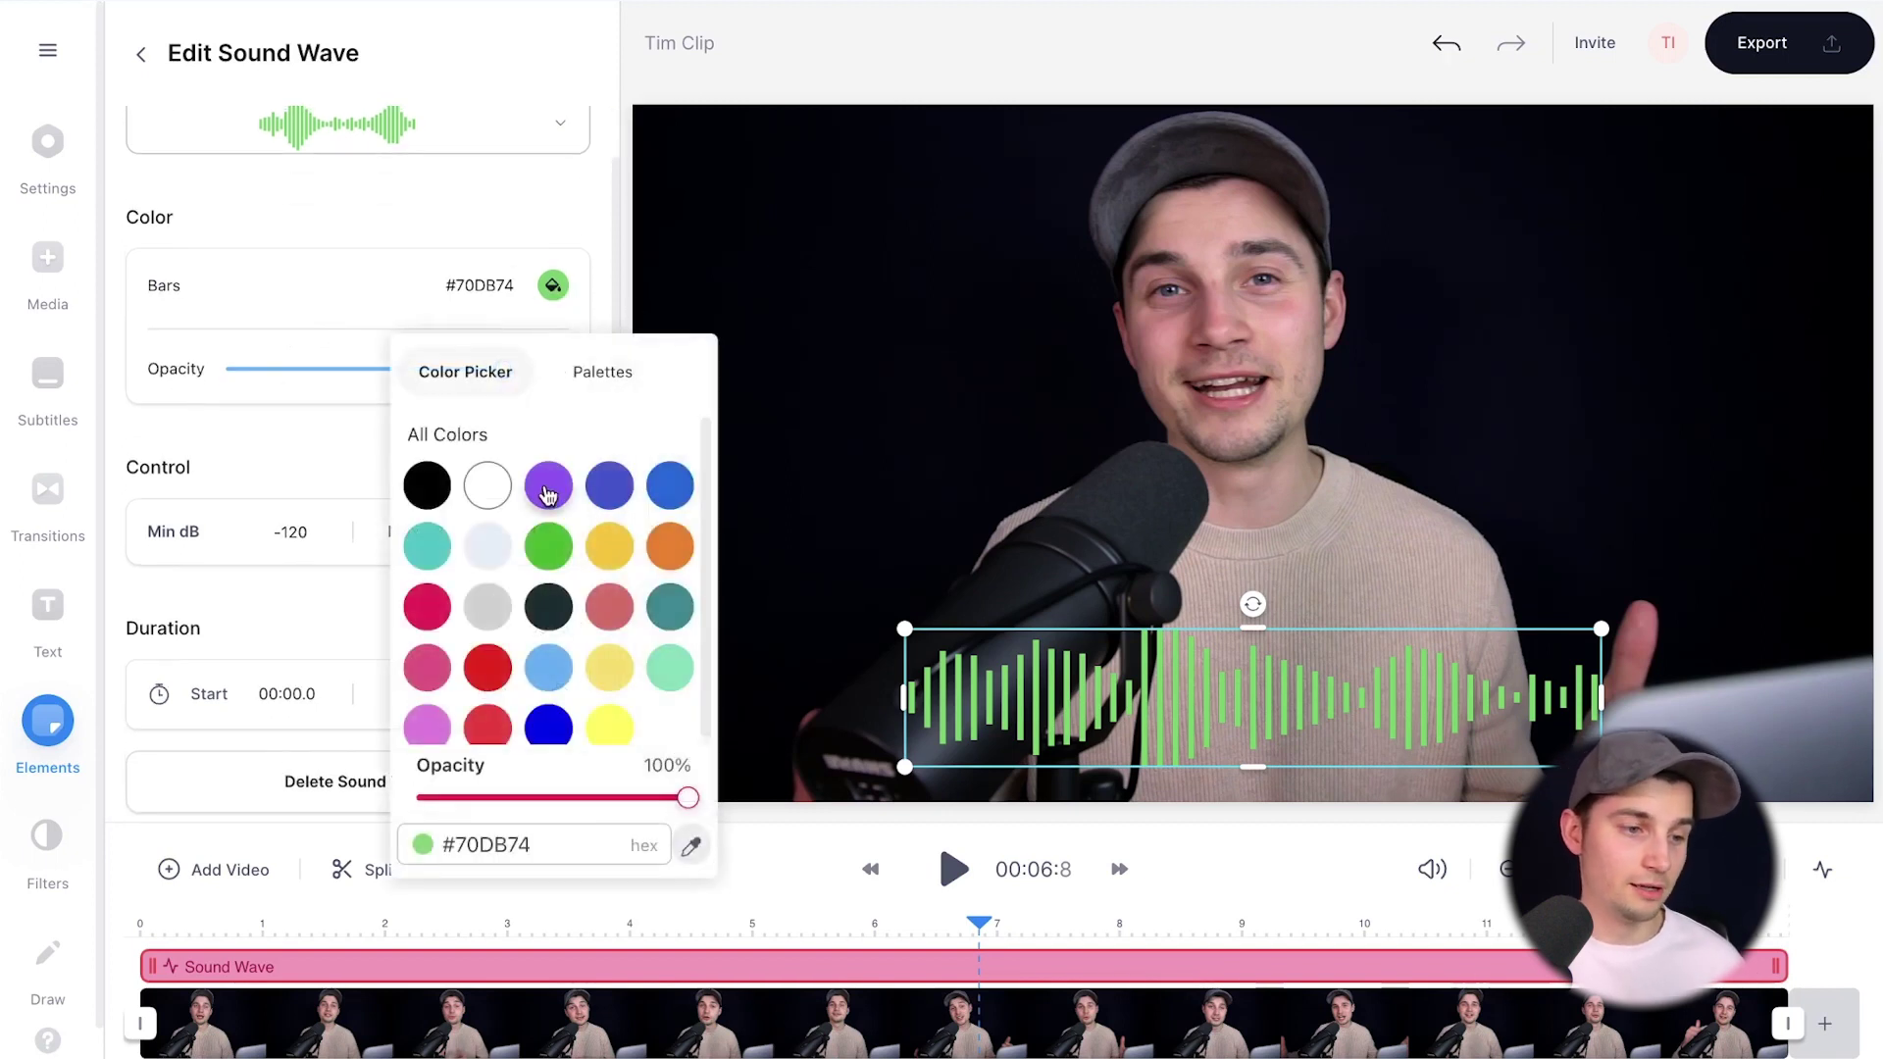
click(547, 487)
click(294, 369)
drag(373, 369, 285, 382)
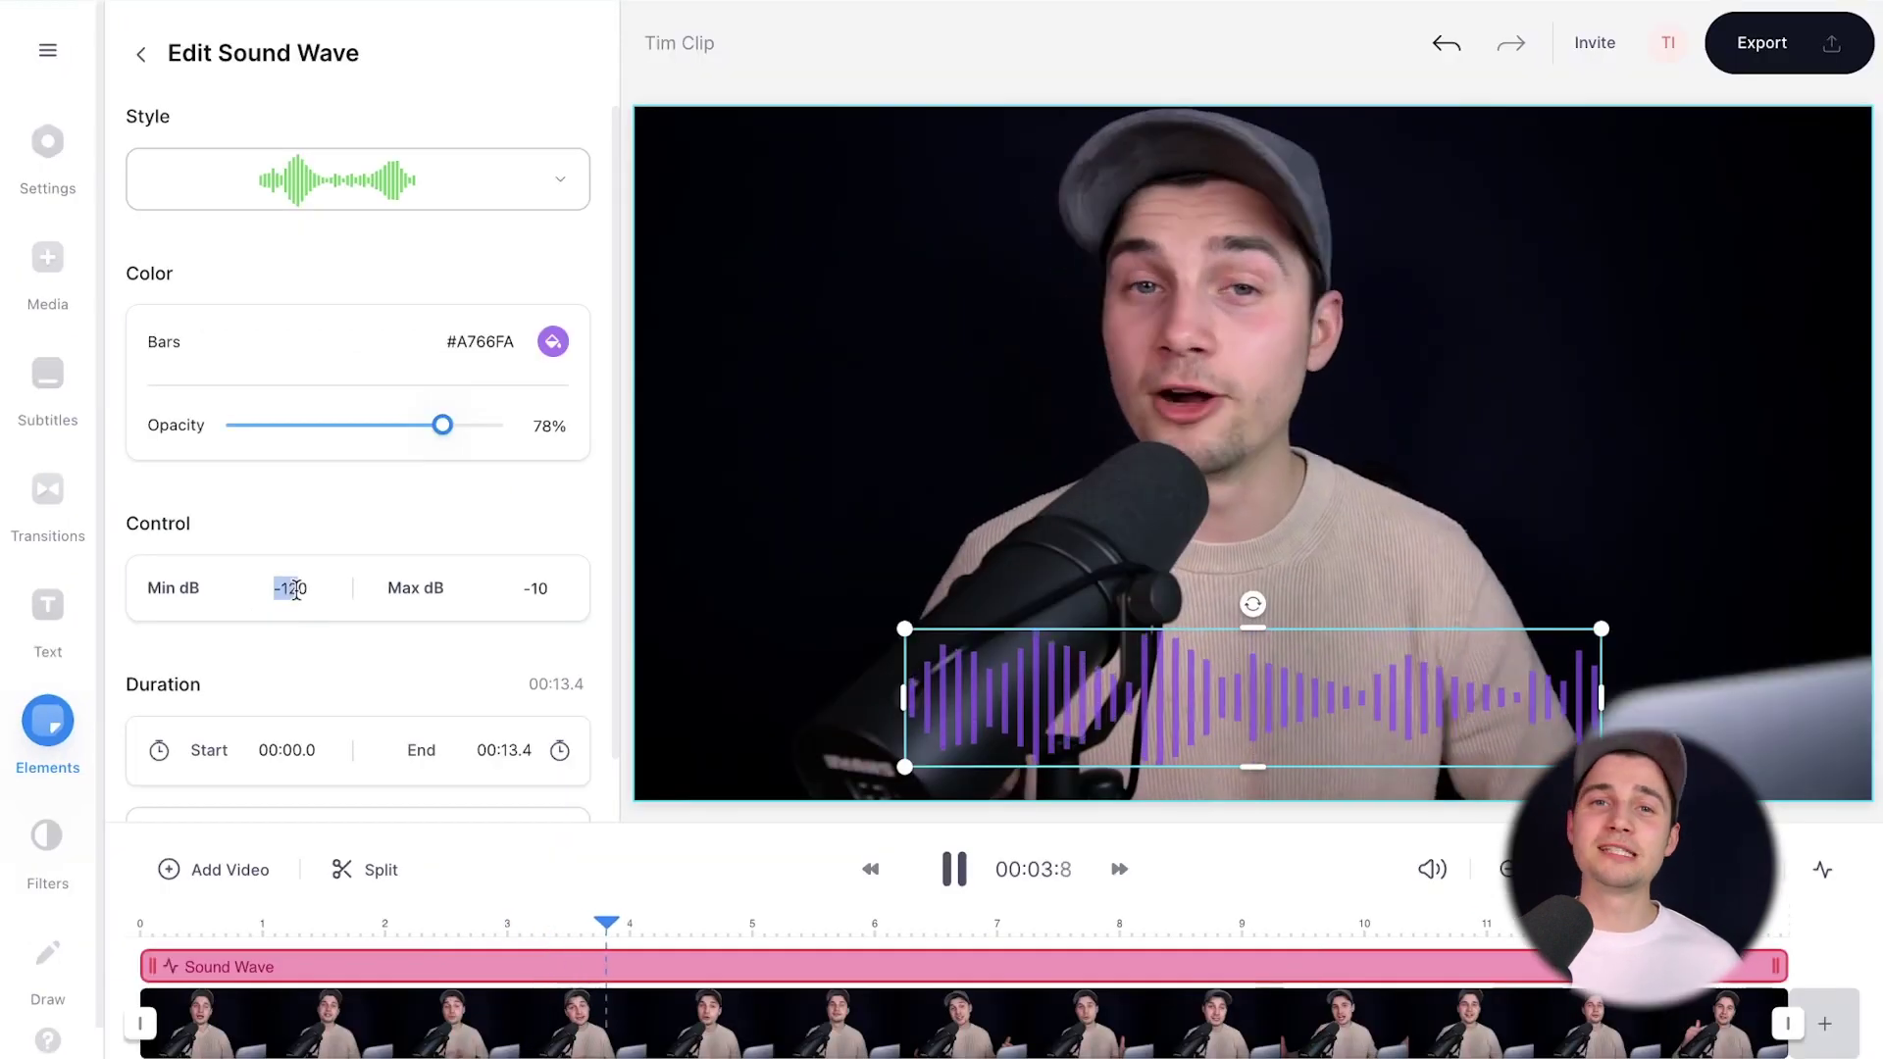
double_click(292, 581)
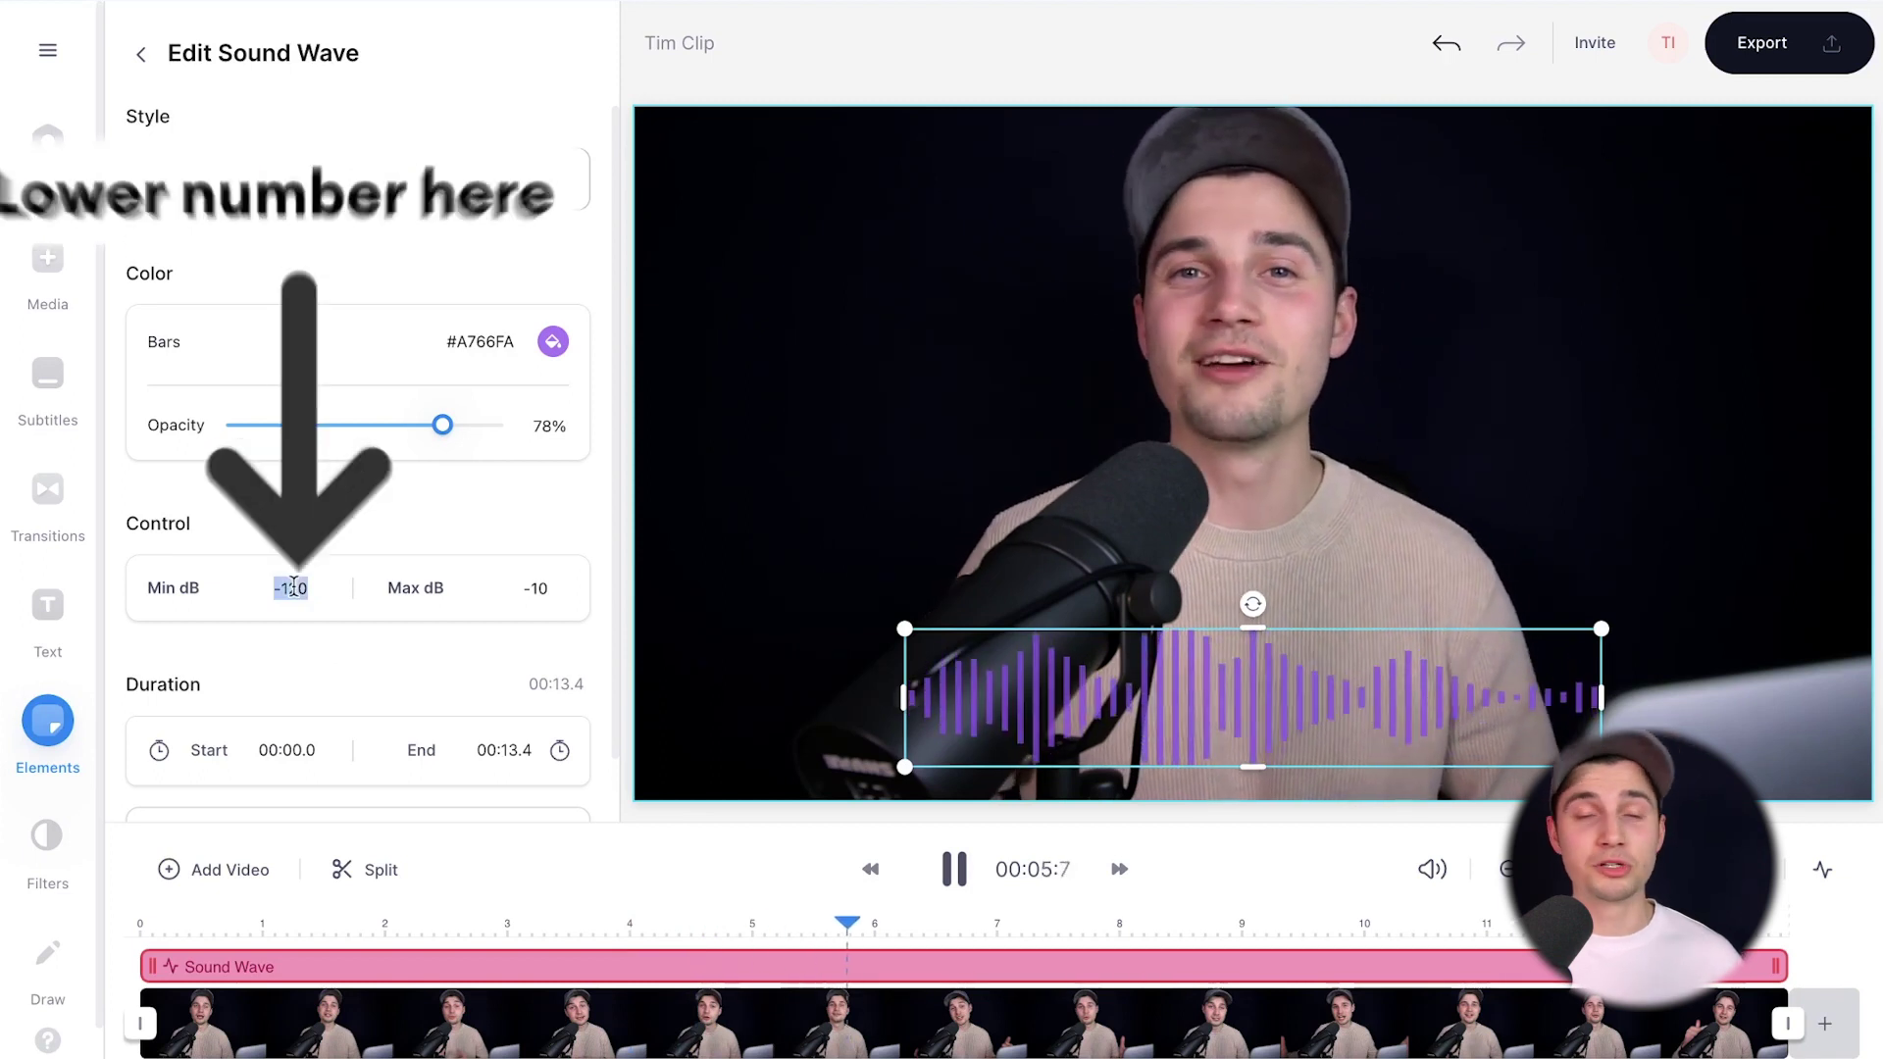
text(-260)
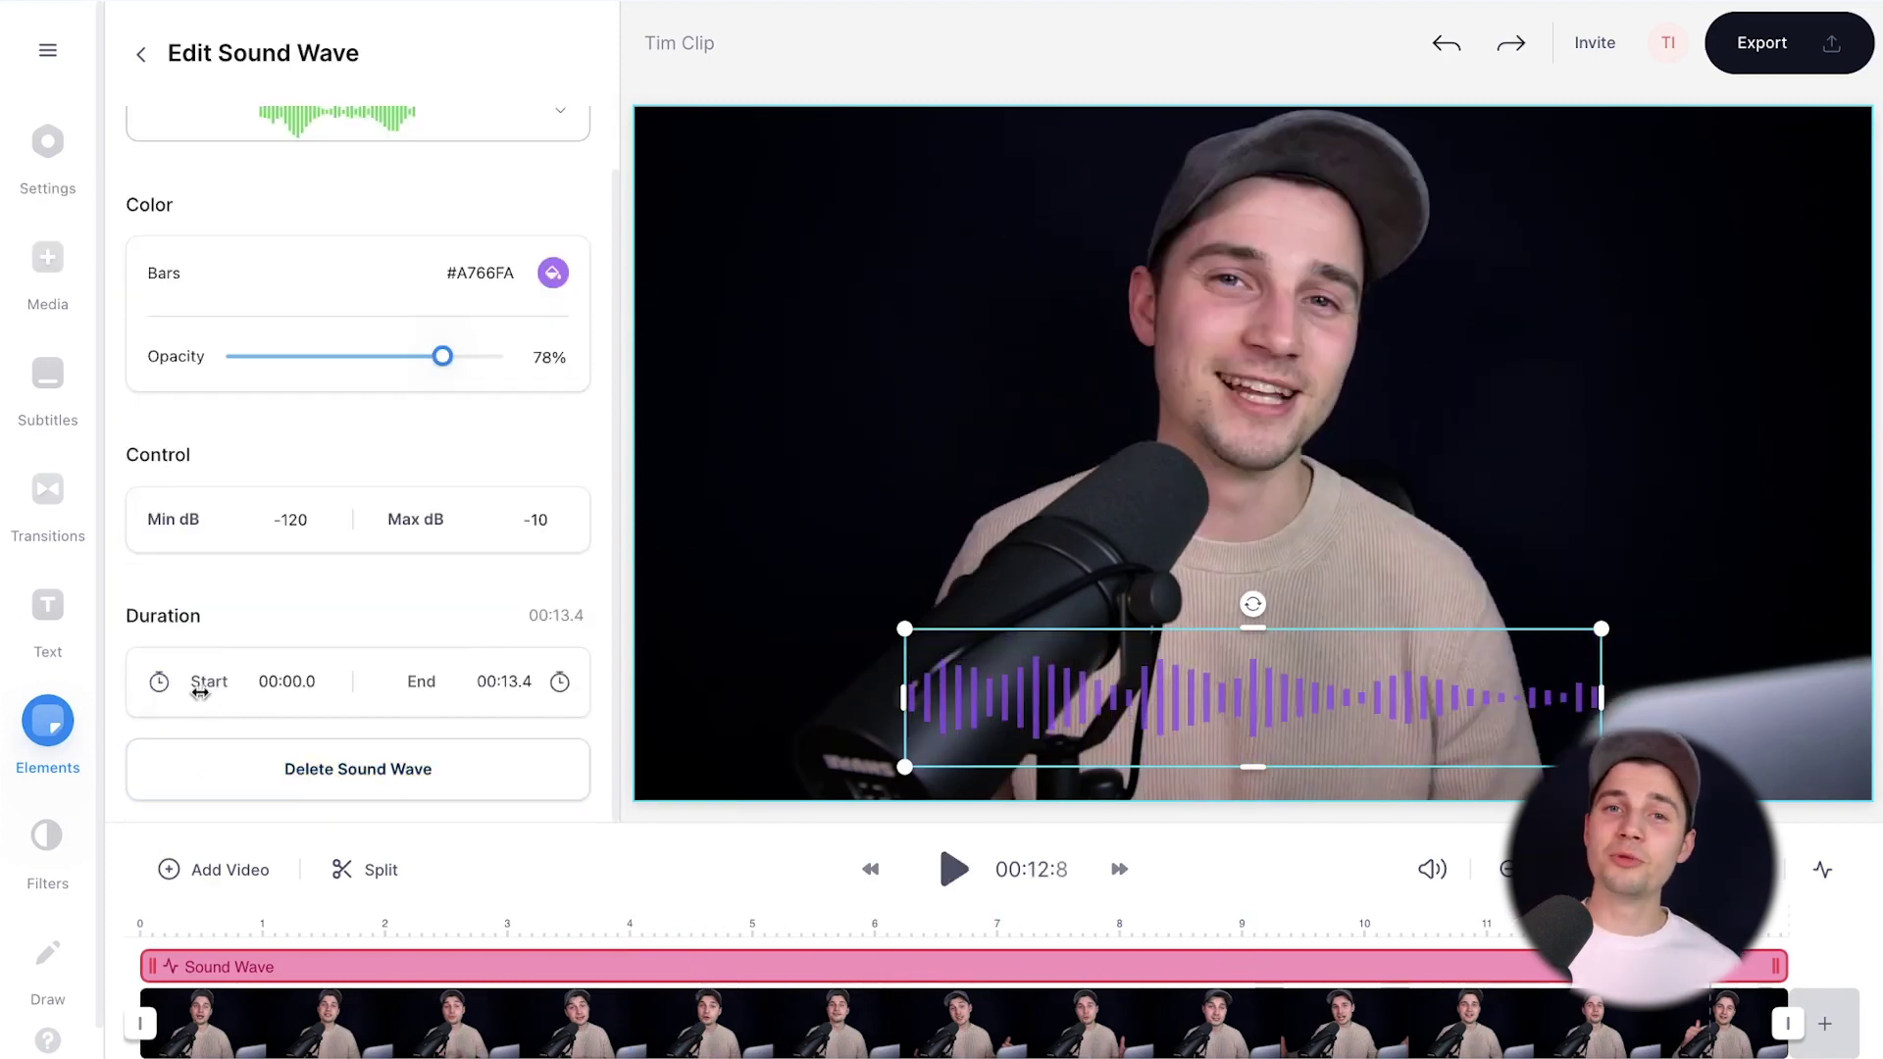
Step: Try a 00:05.4 start, then restore the wave to span 00:00.0 to 00:13.4
key(Return)
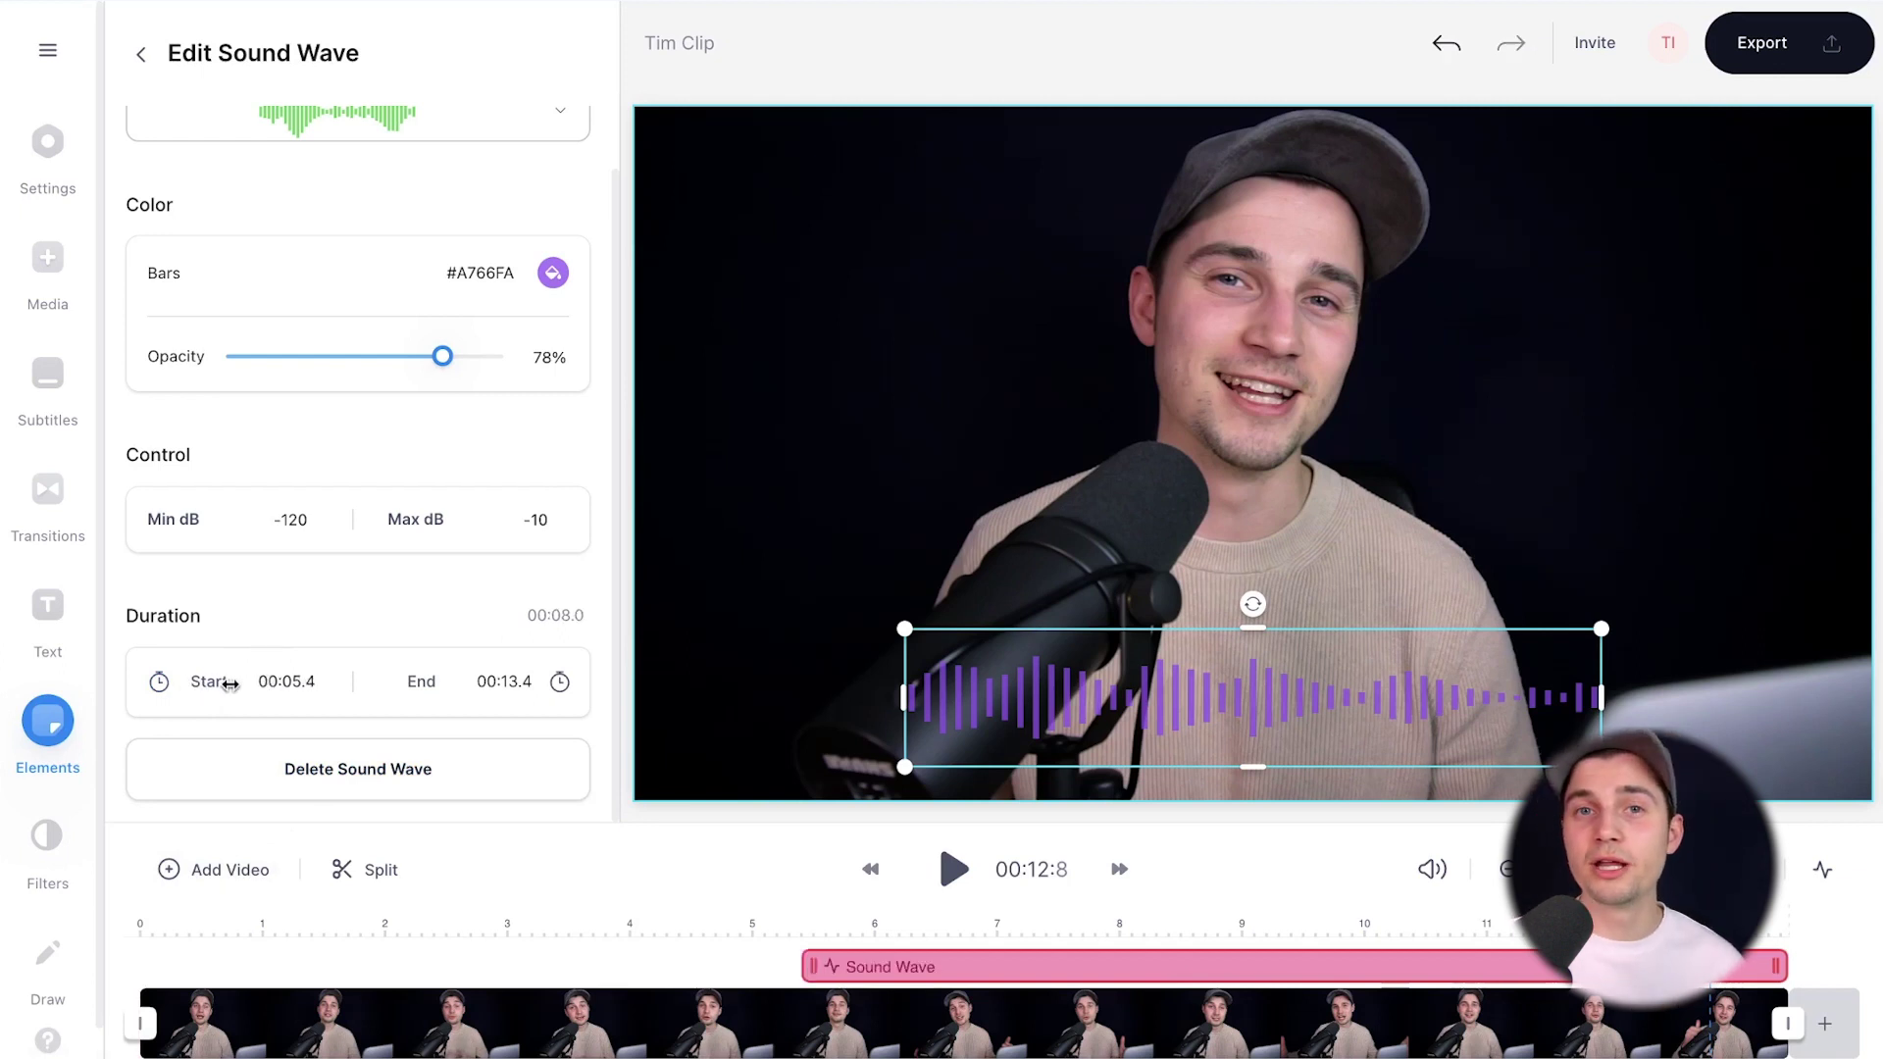
click(172, 688)
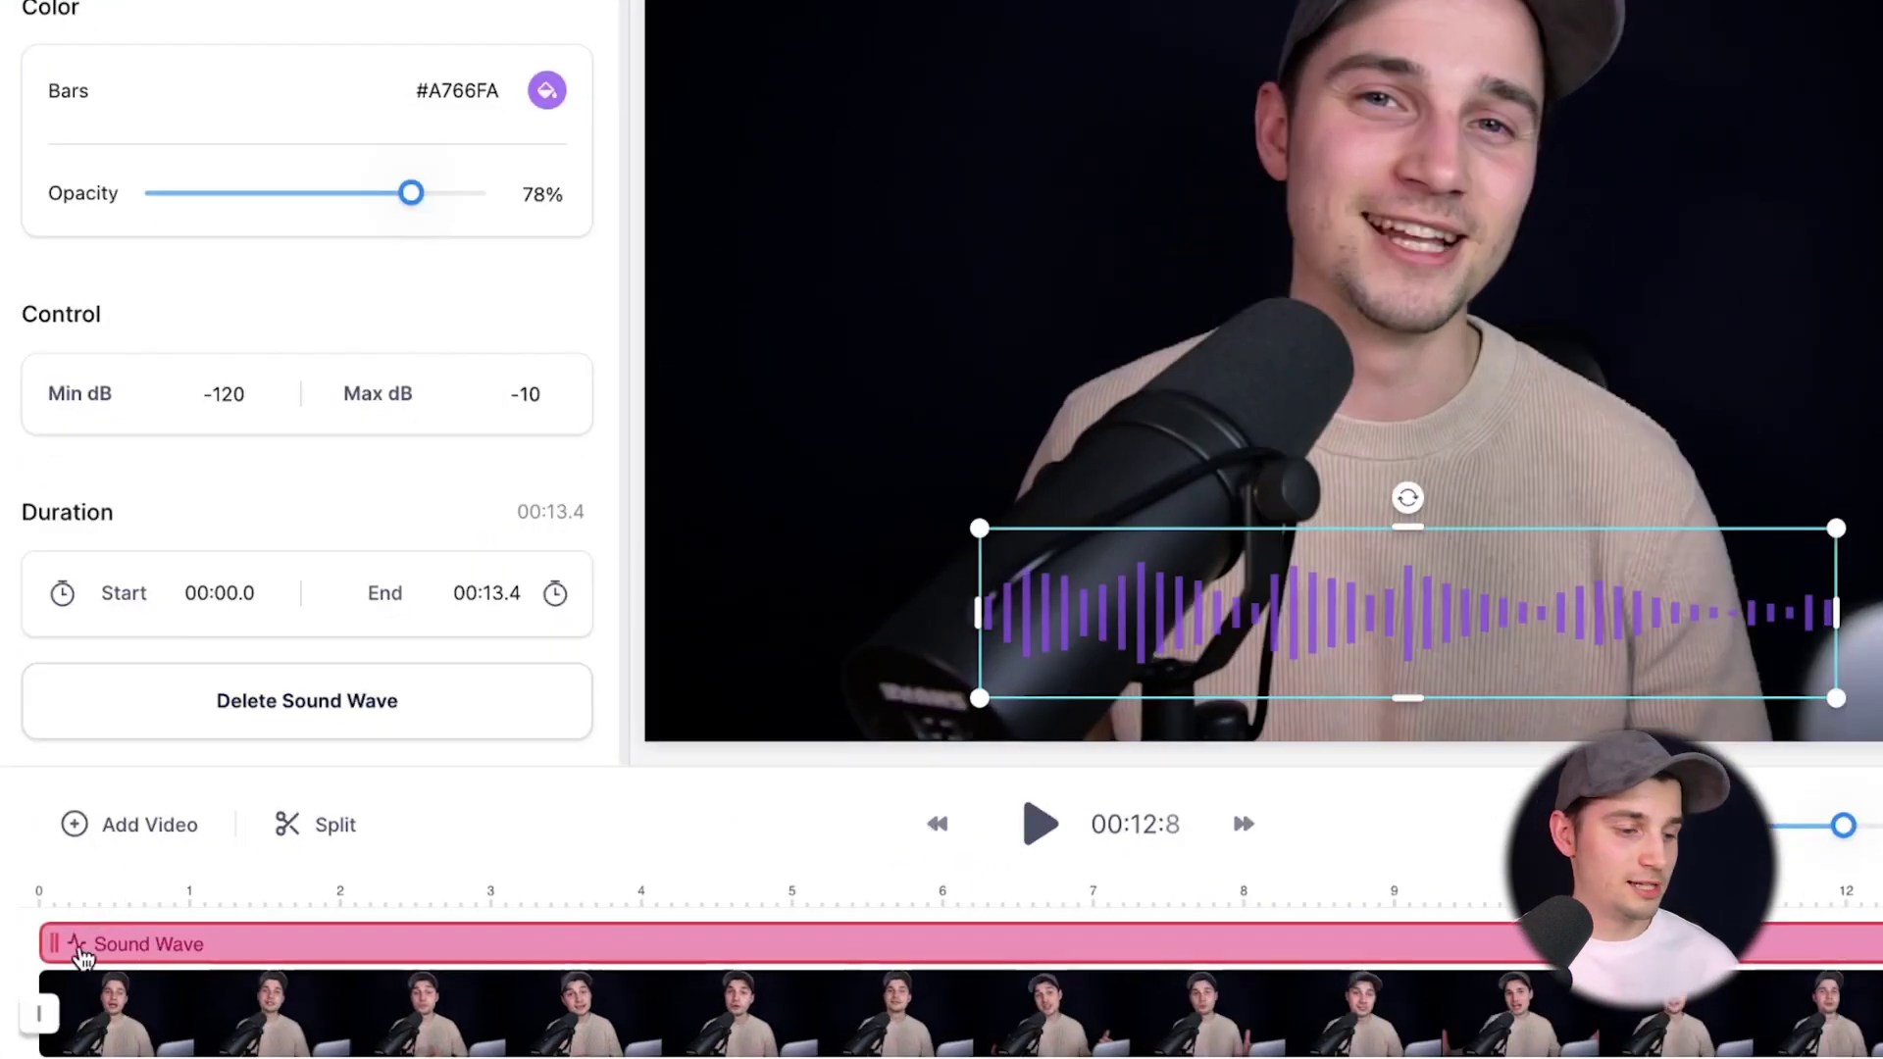
drag(55, 941, 502, 926)
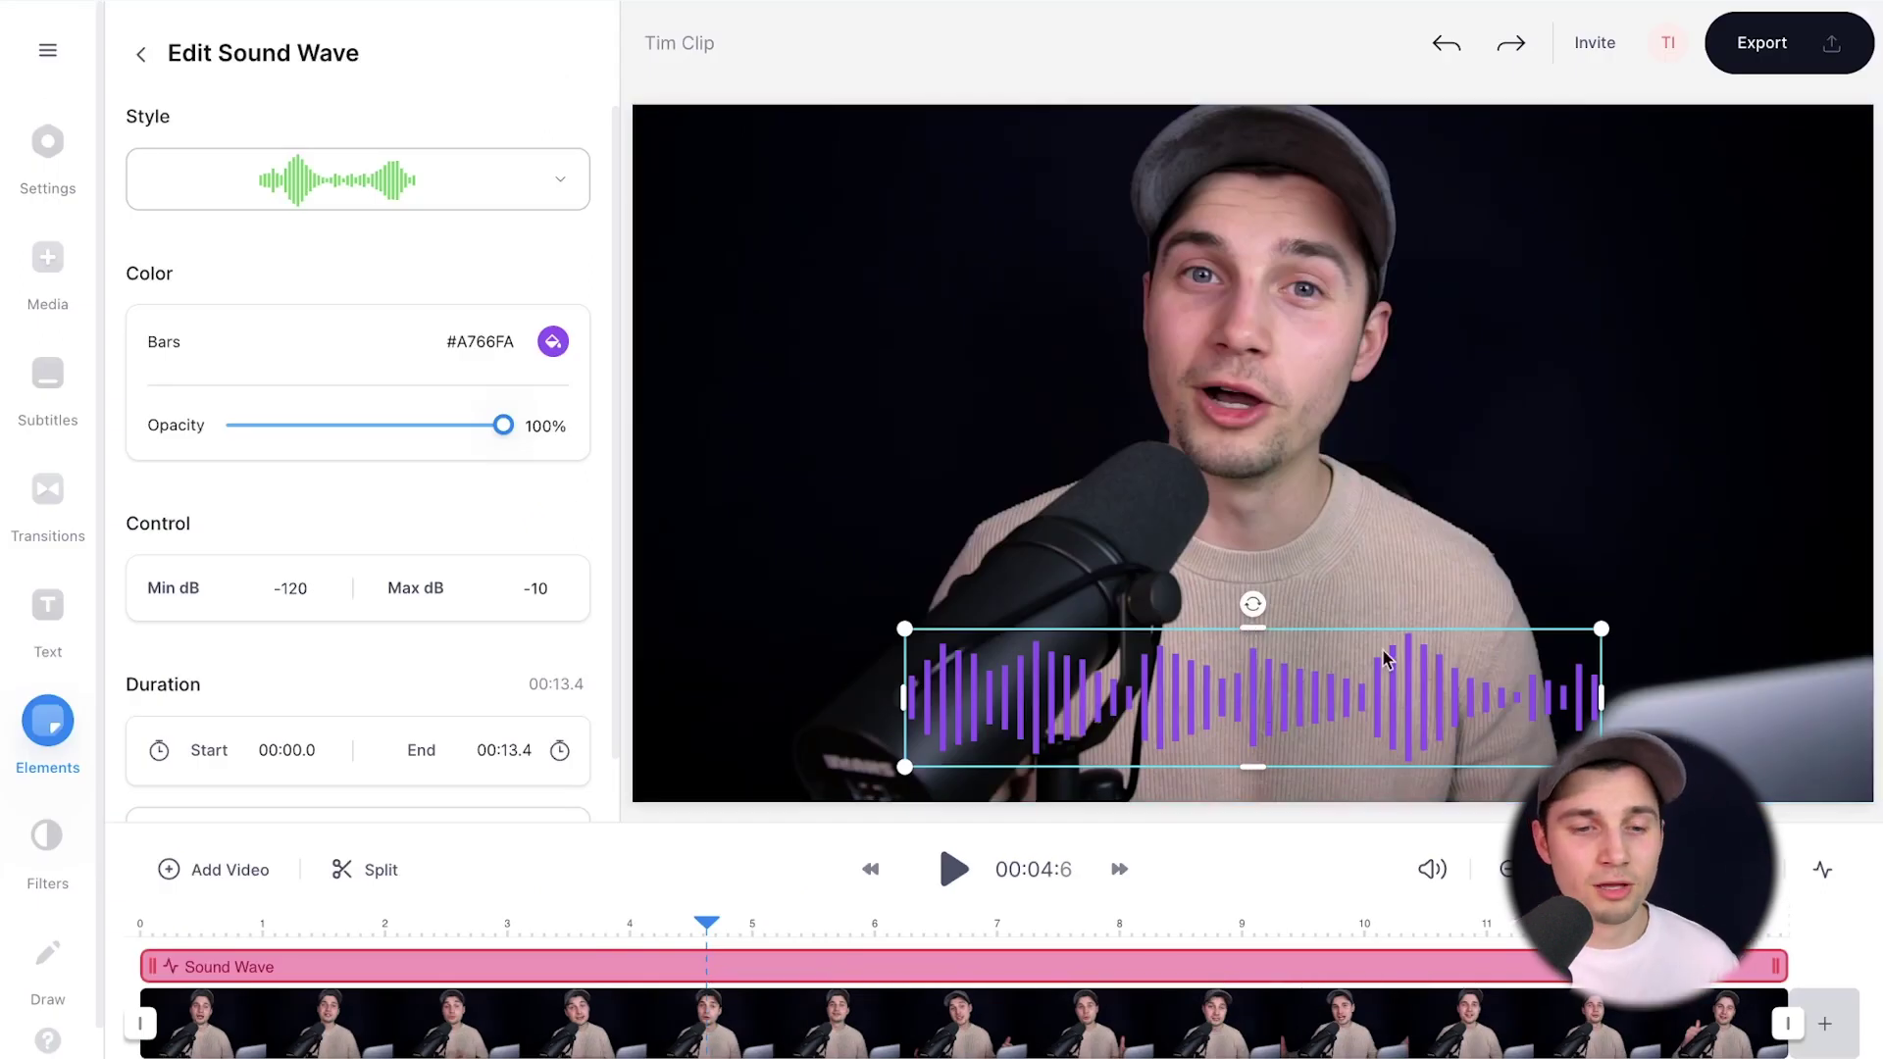
Step: Enlarge and widen the purple wave, then try it rotated vertical and resized
drag(1598, 628, 1595, 571)
drag(1596, 669, 1644, 669)
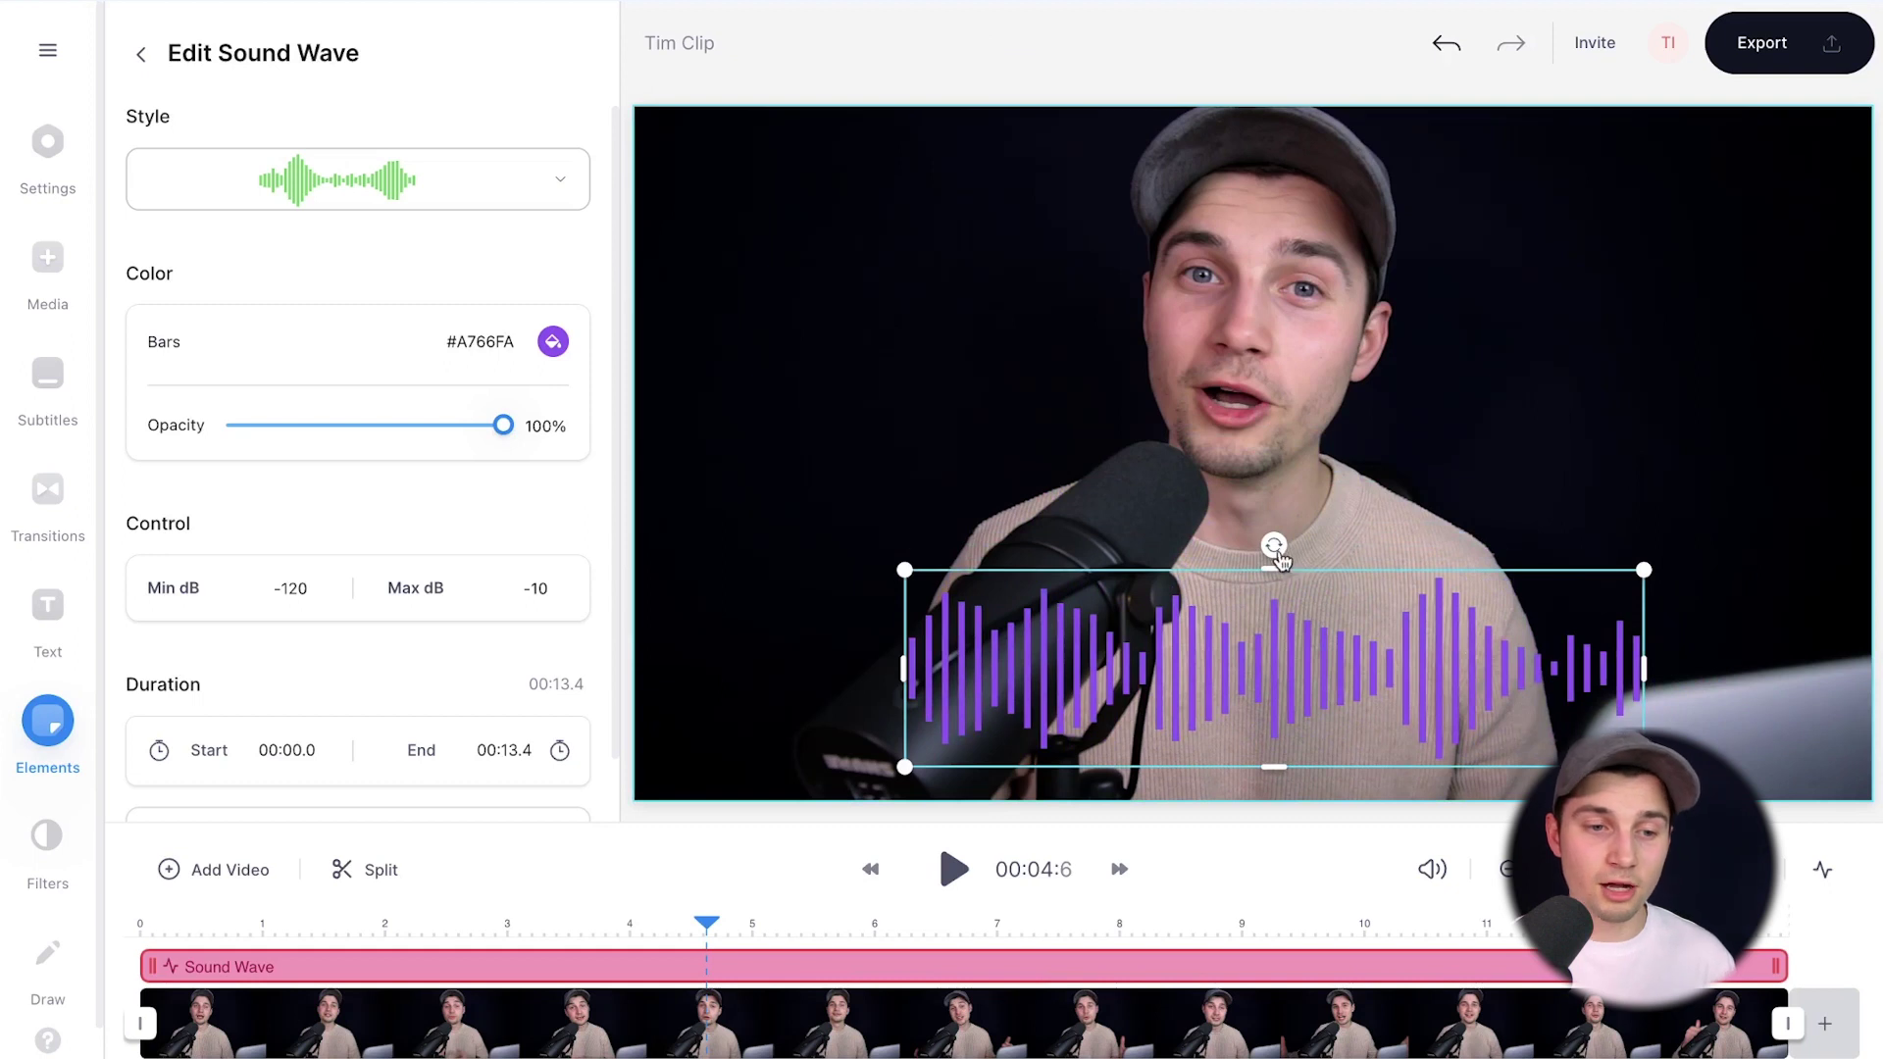
drag(1280, 558, 882, 396)
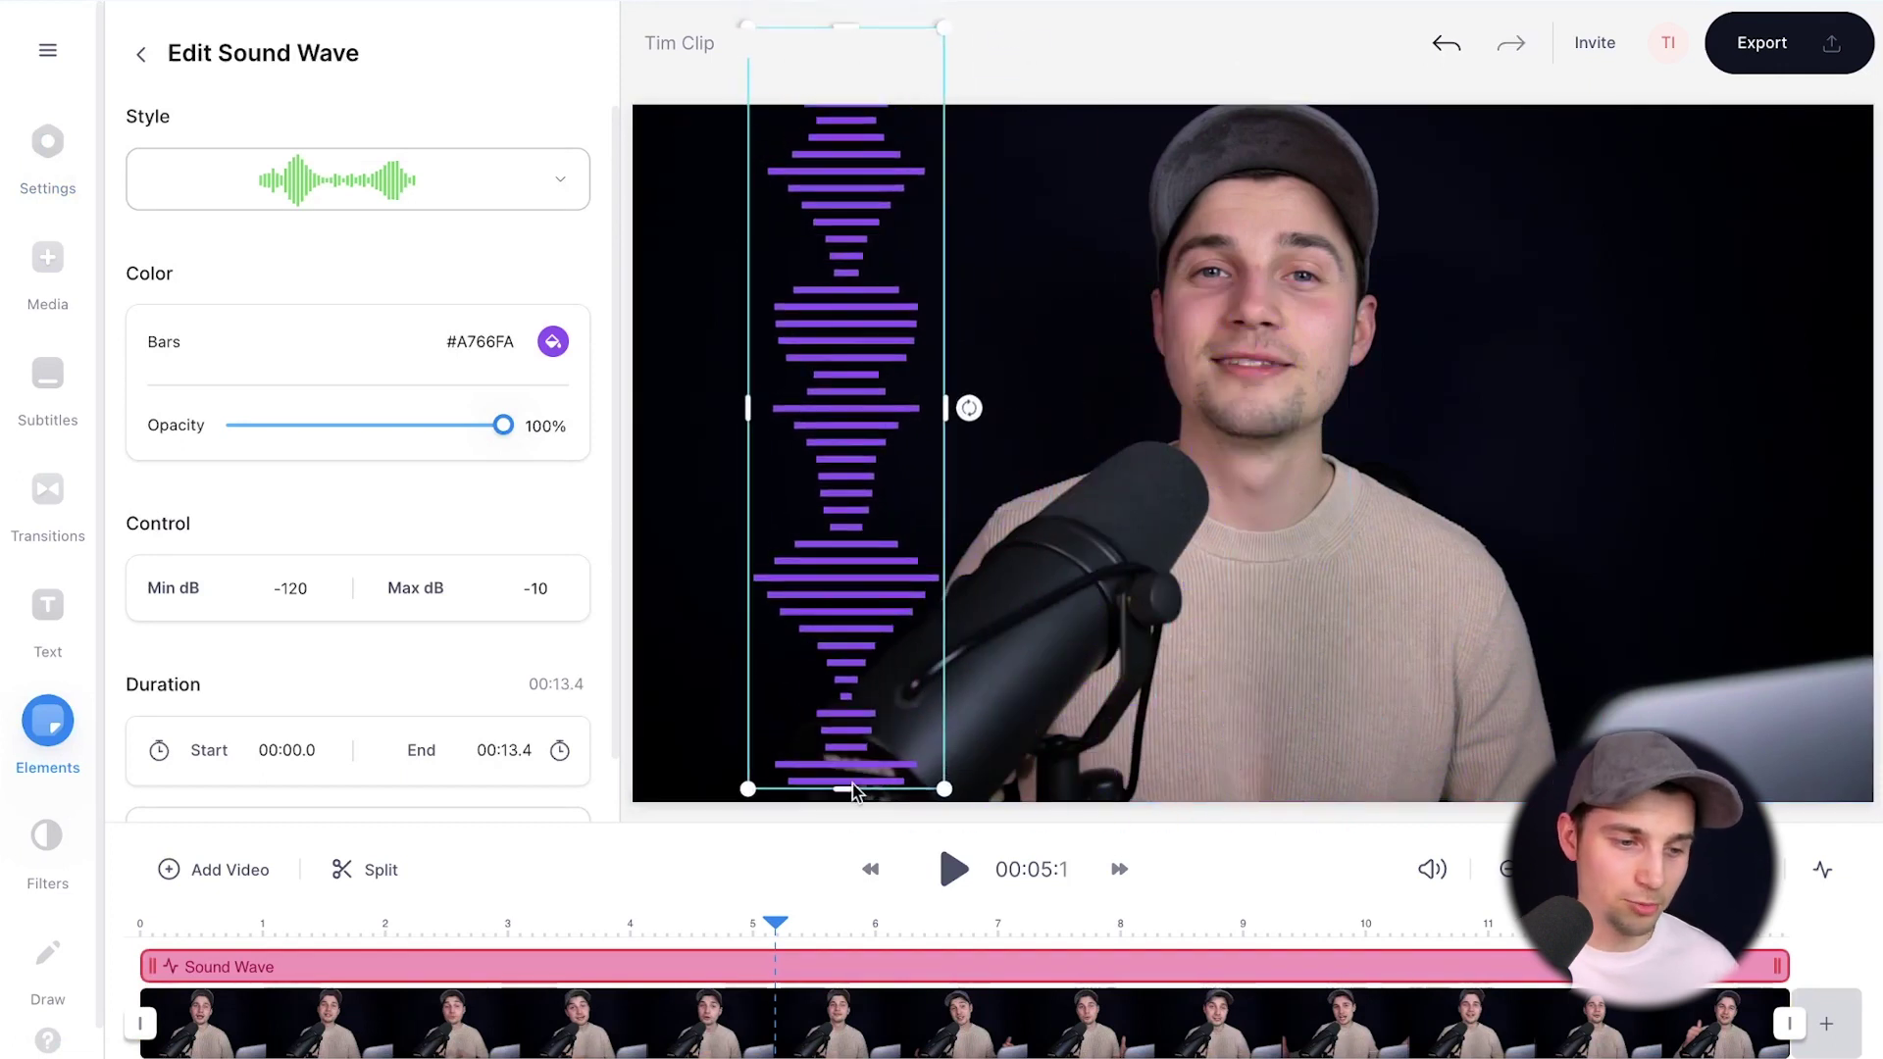
drag(852, 784, 849, 649)
drag(836, 286, 748, 395)
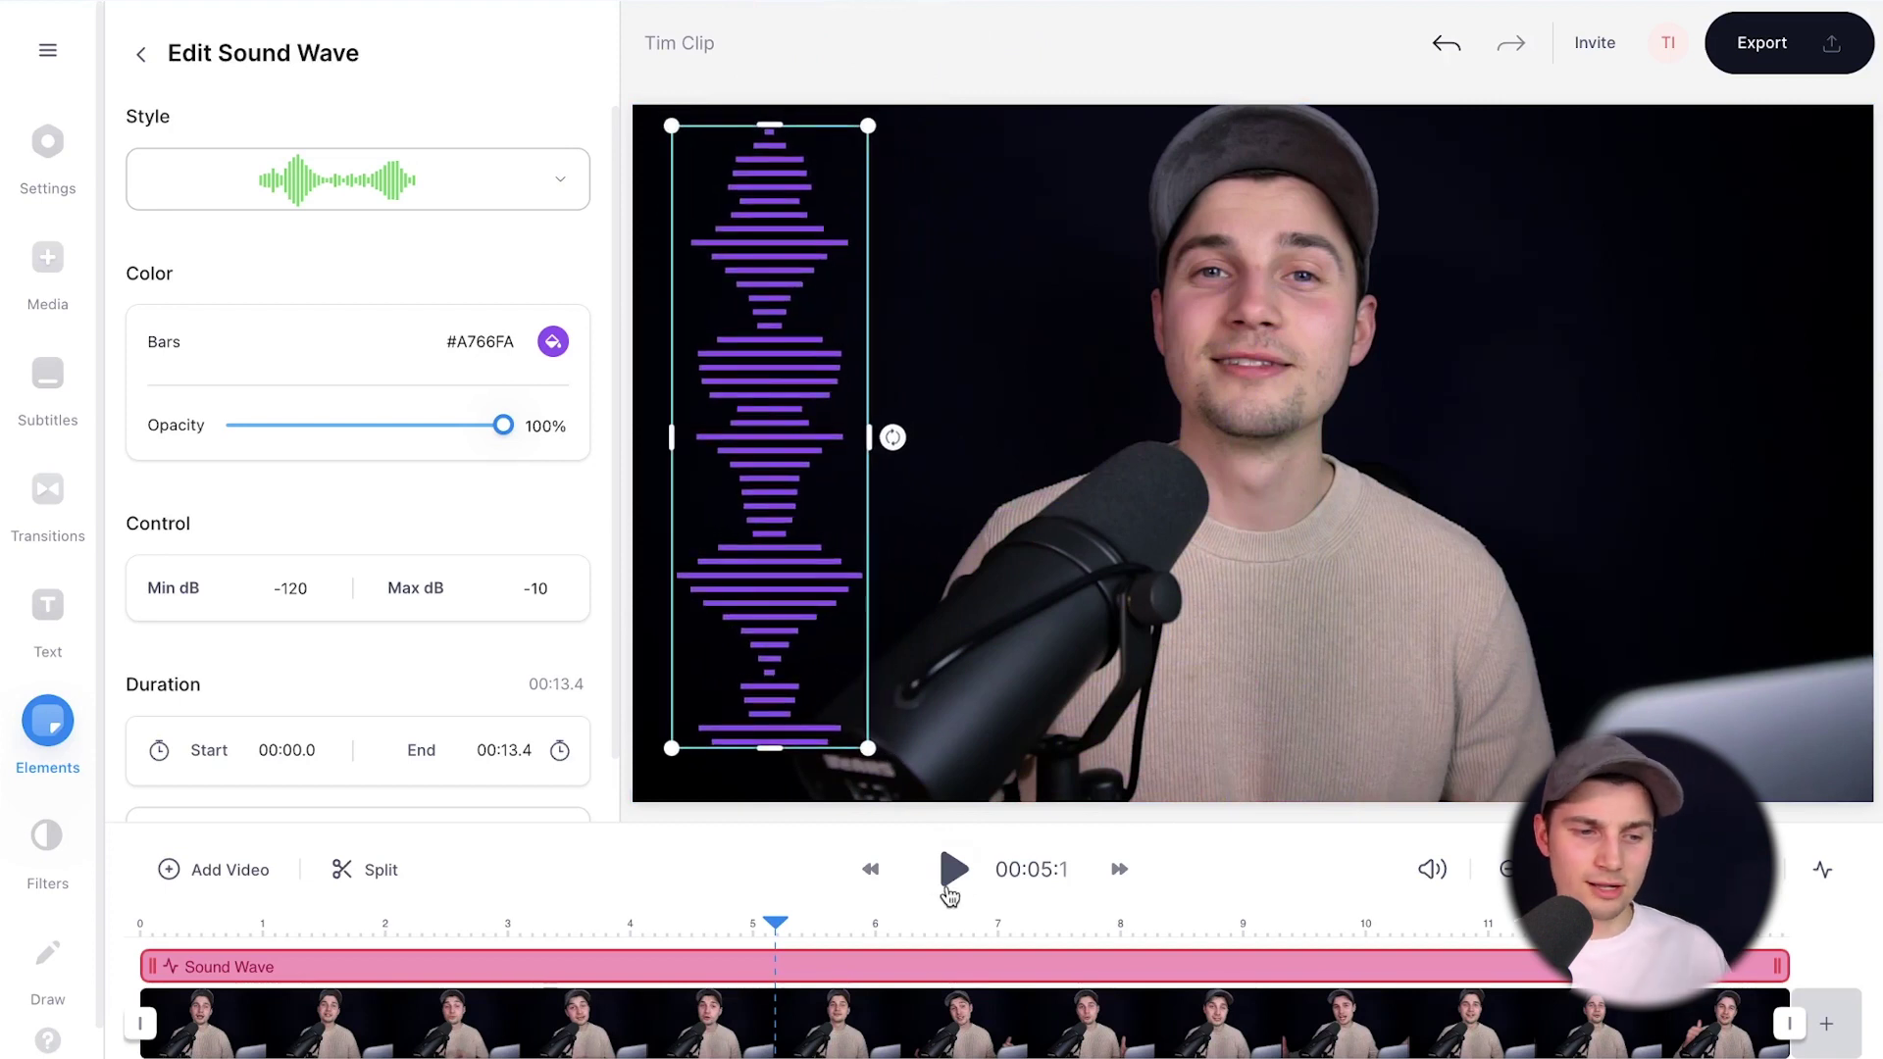
Step: Preview the video, then undo the vertical rotation of the wave
click(953, 871)
click(955, 873)
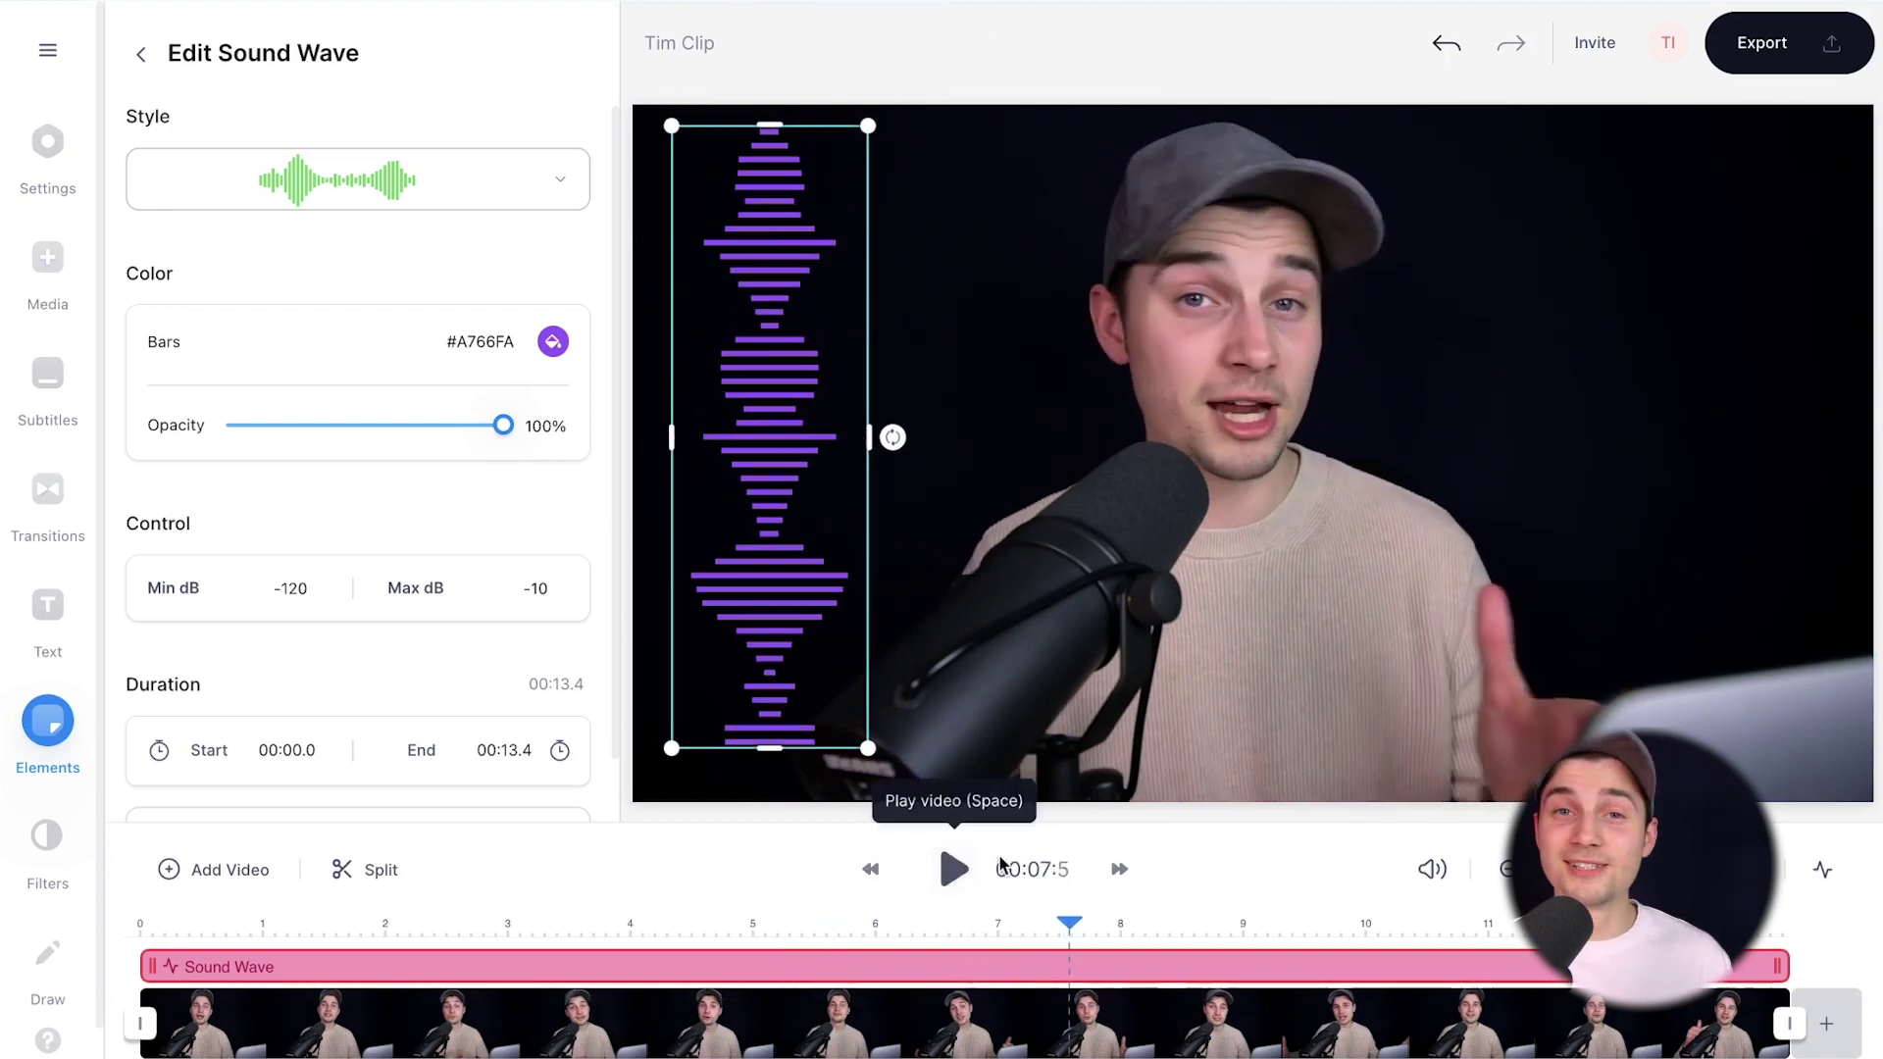
key(ctrl+z)
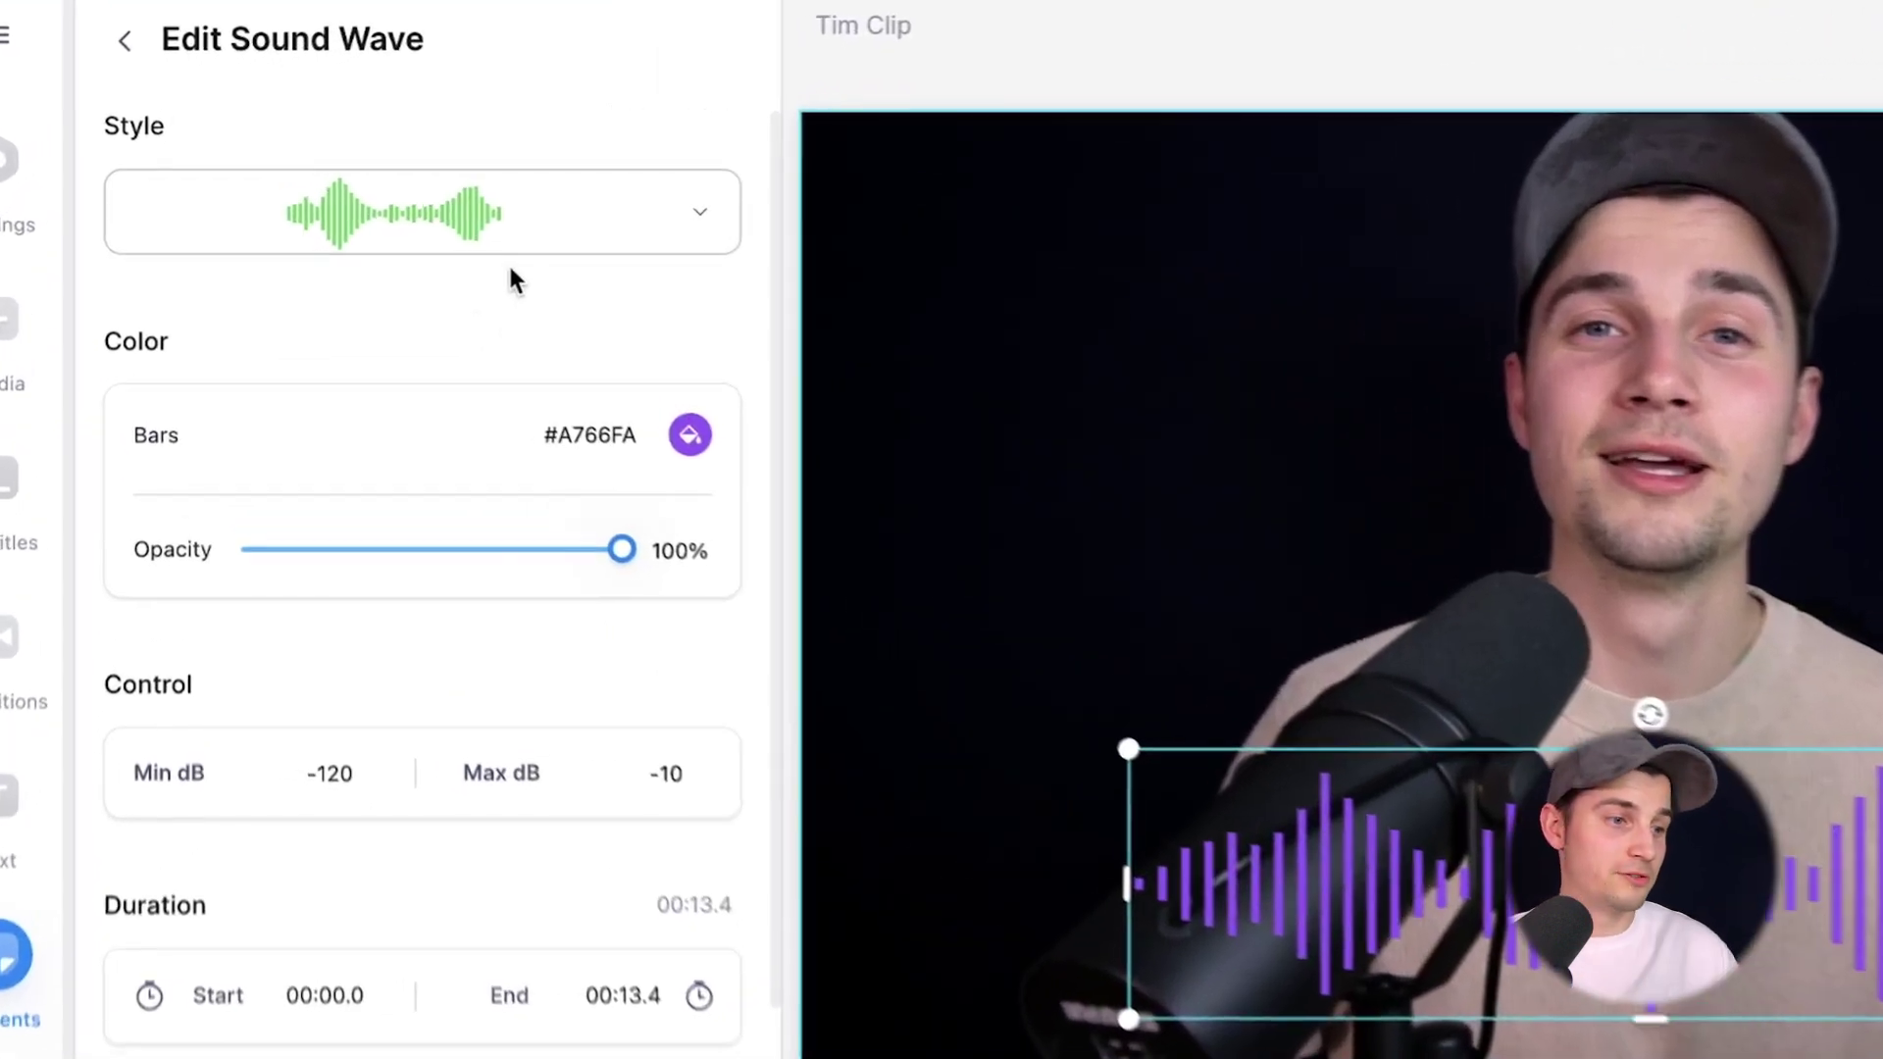
Step: Switch the sound wave to the red bar-chart style and preview it
click(453, 230)
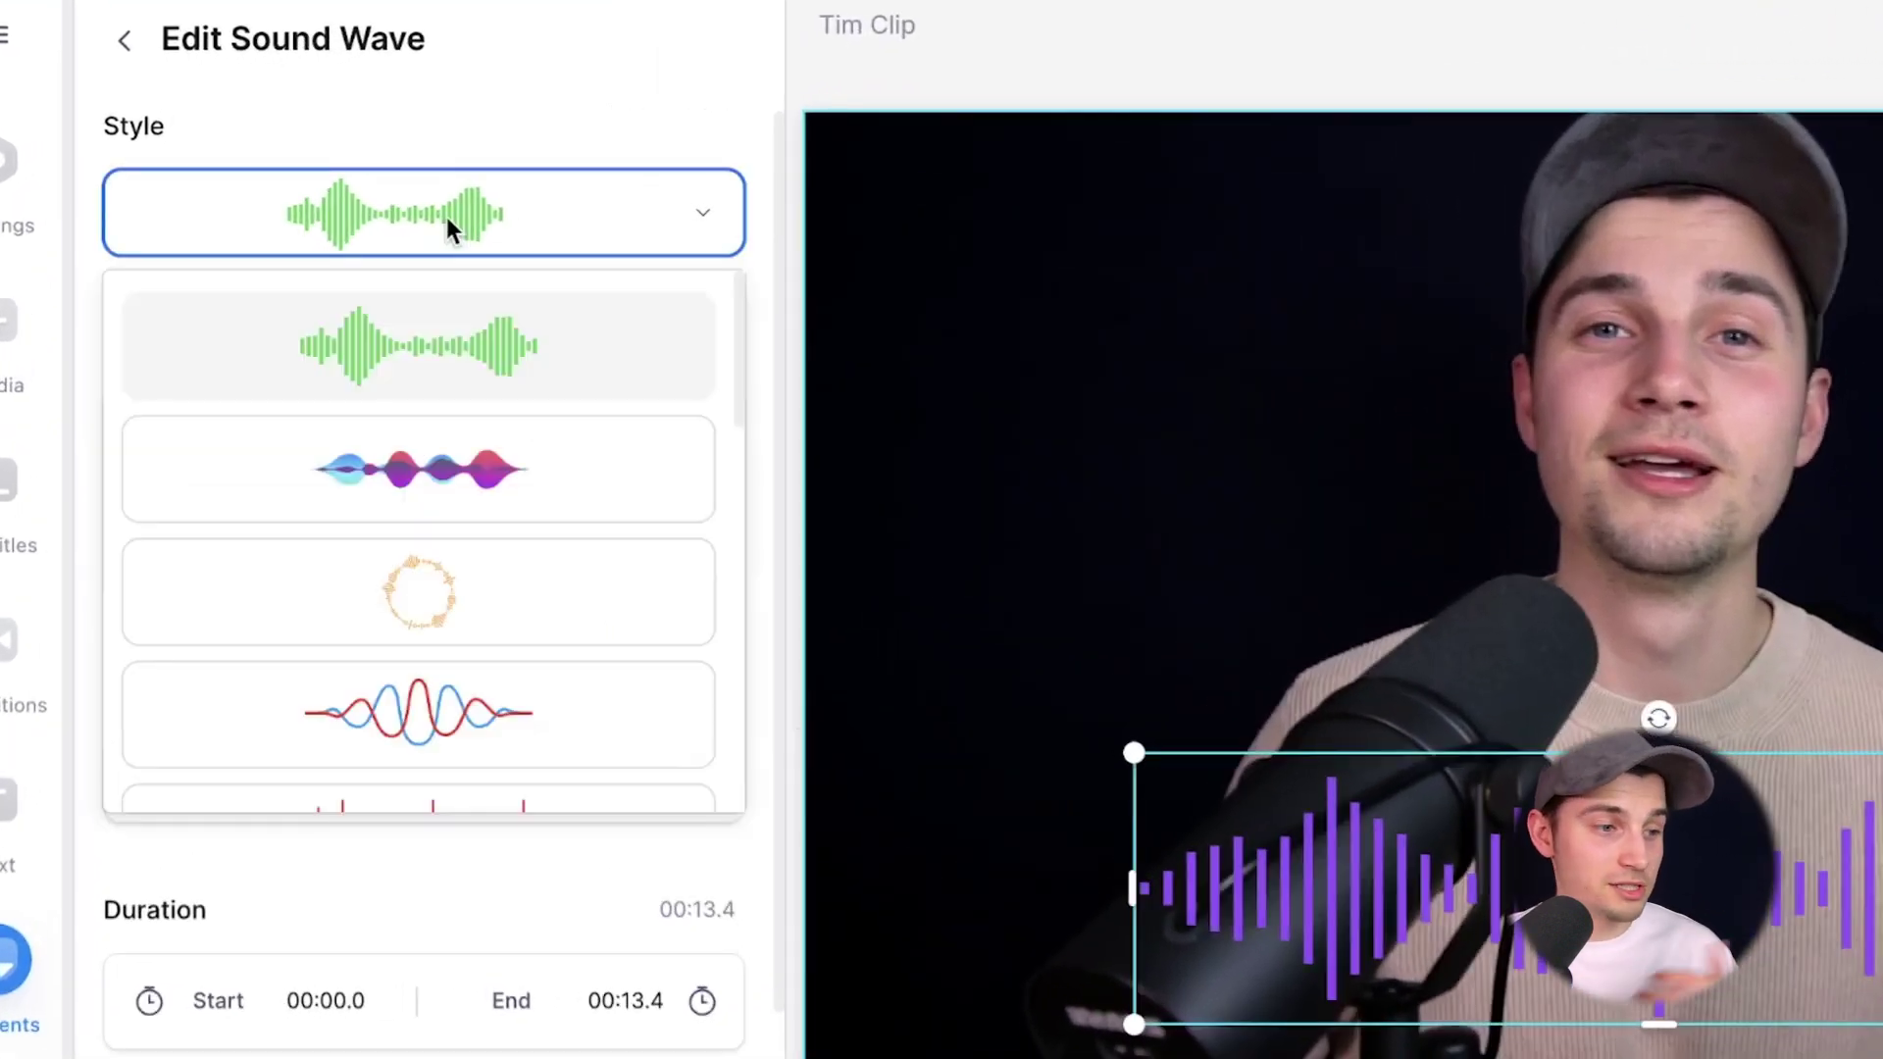
scroll(557, 524, down, 4)
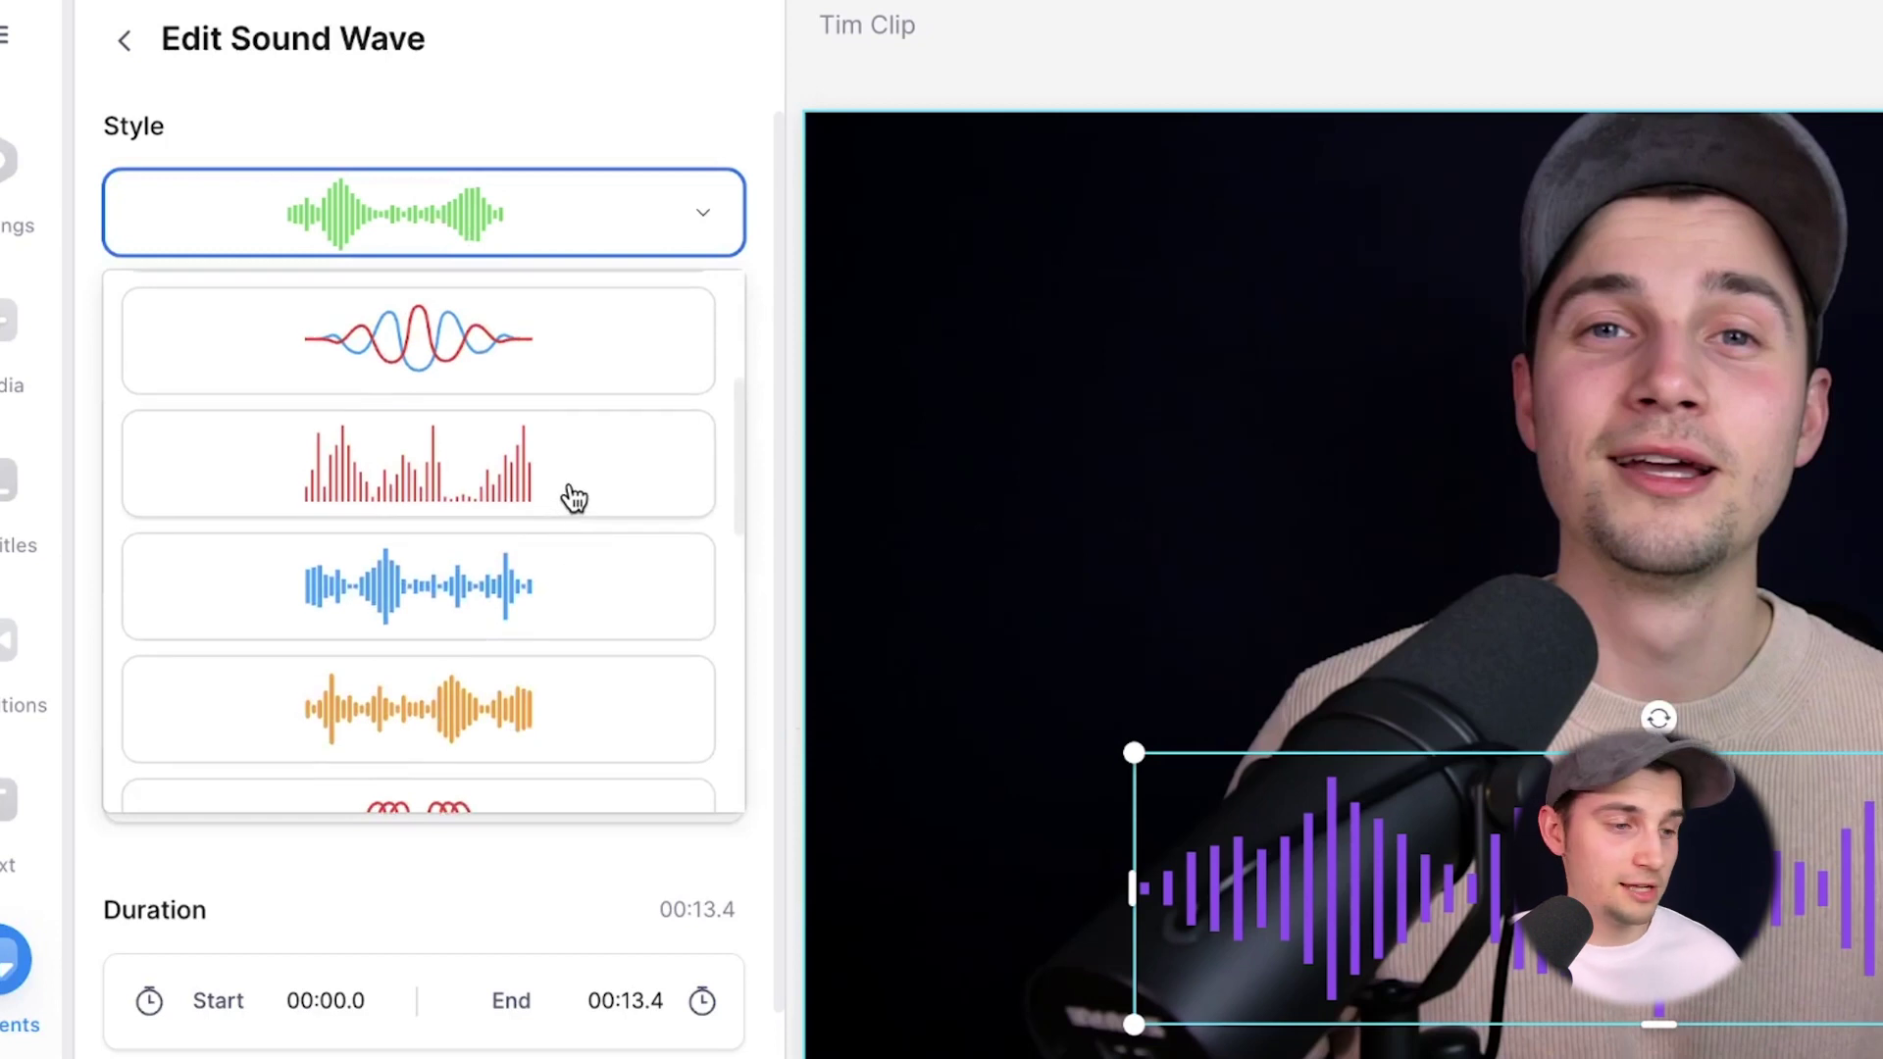
click(557, 499)
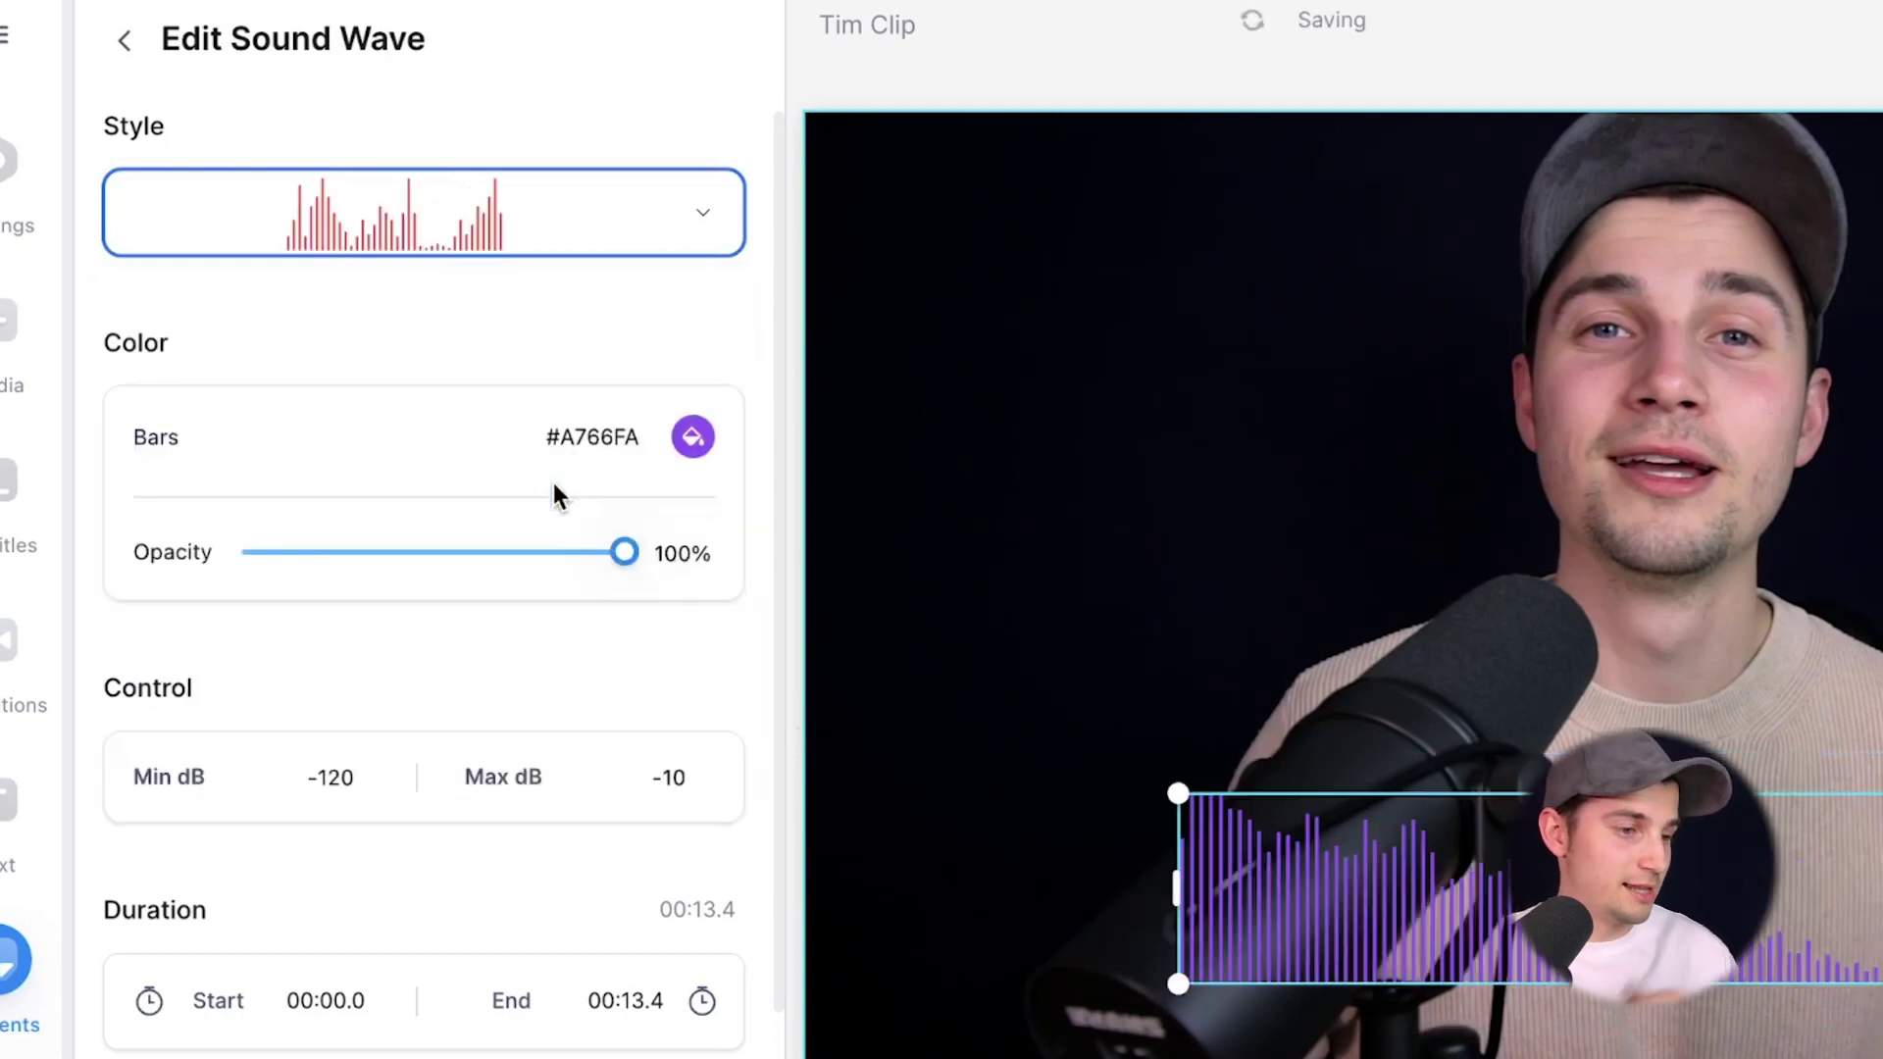
click(996, 513)
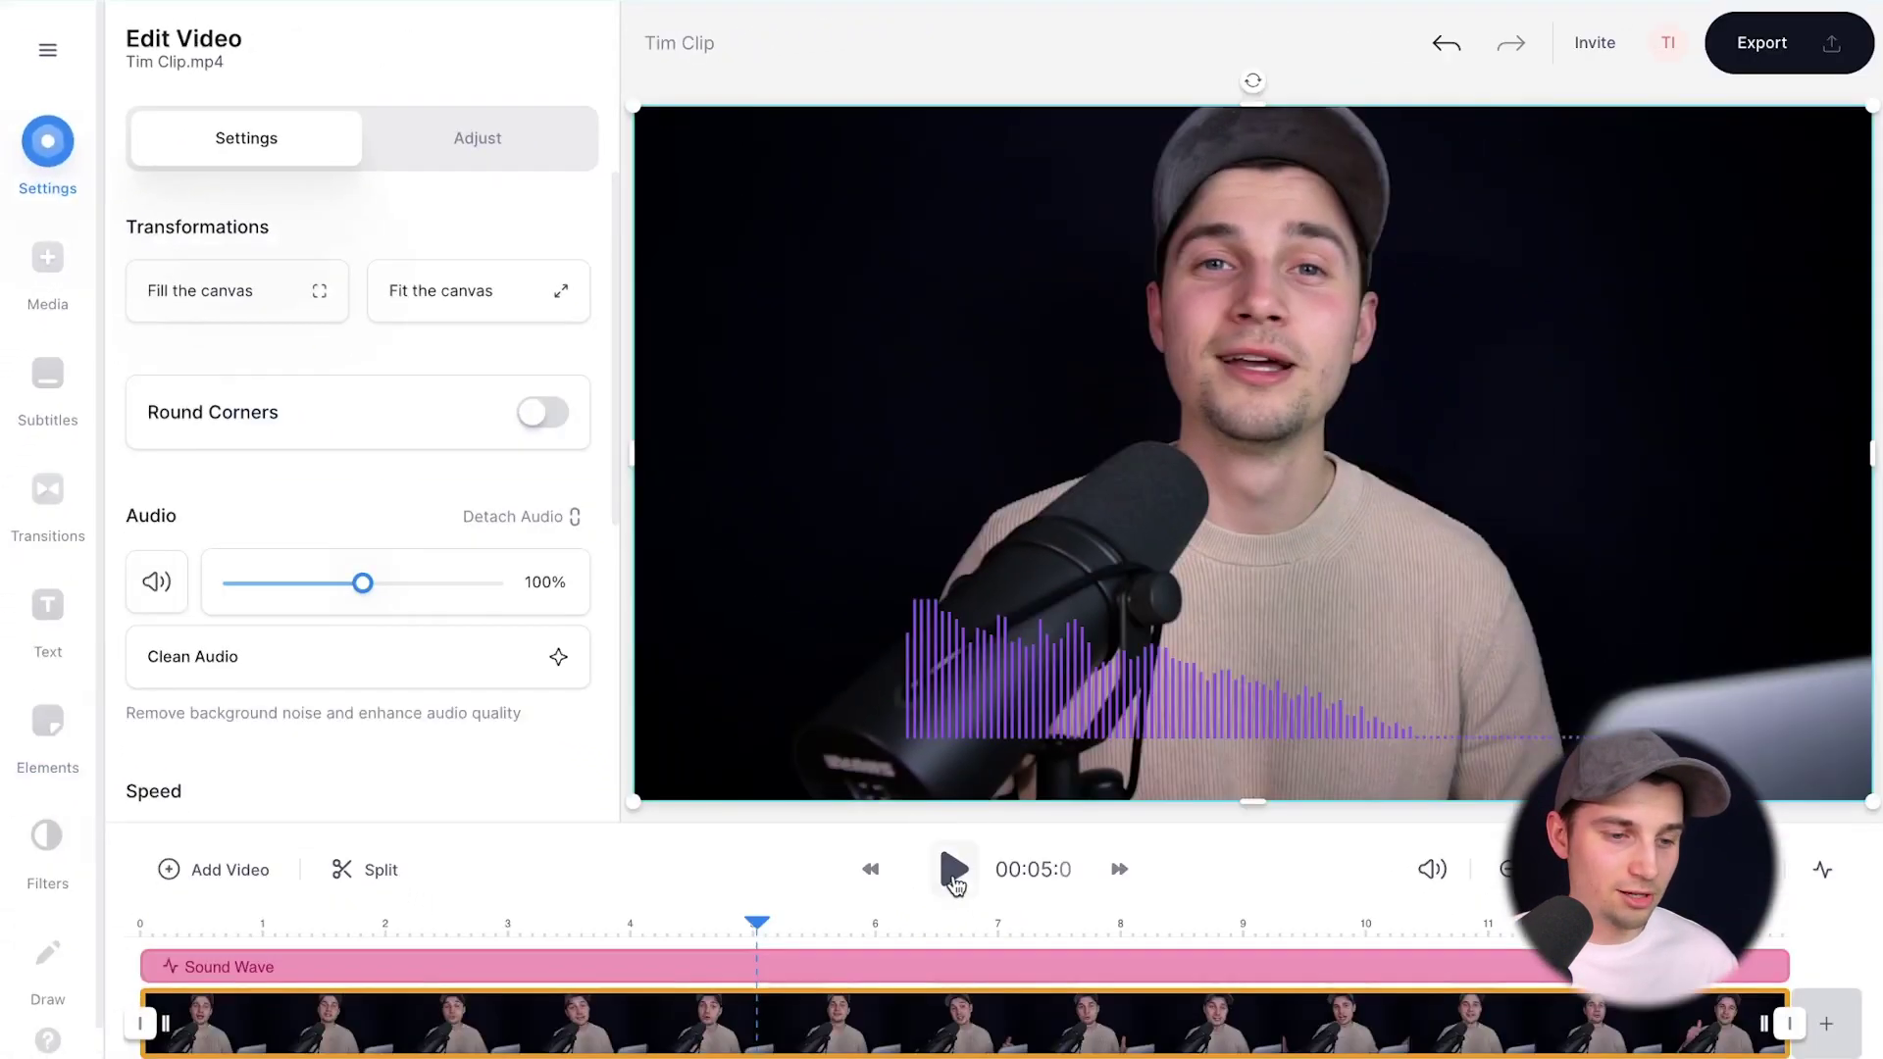
click(953, 873)
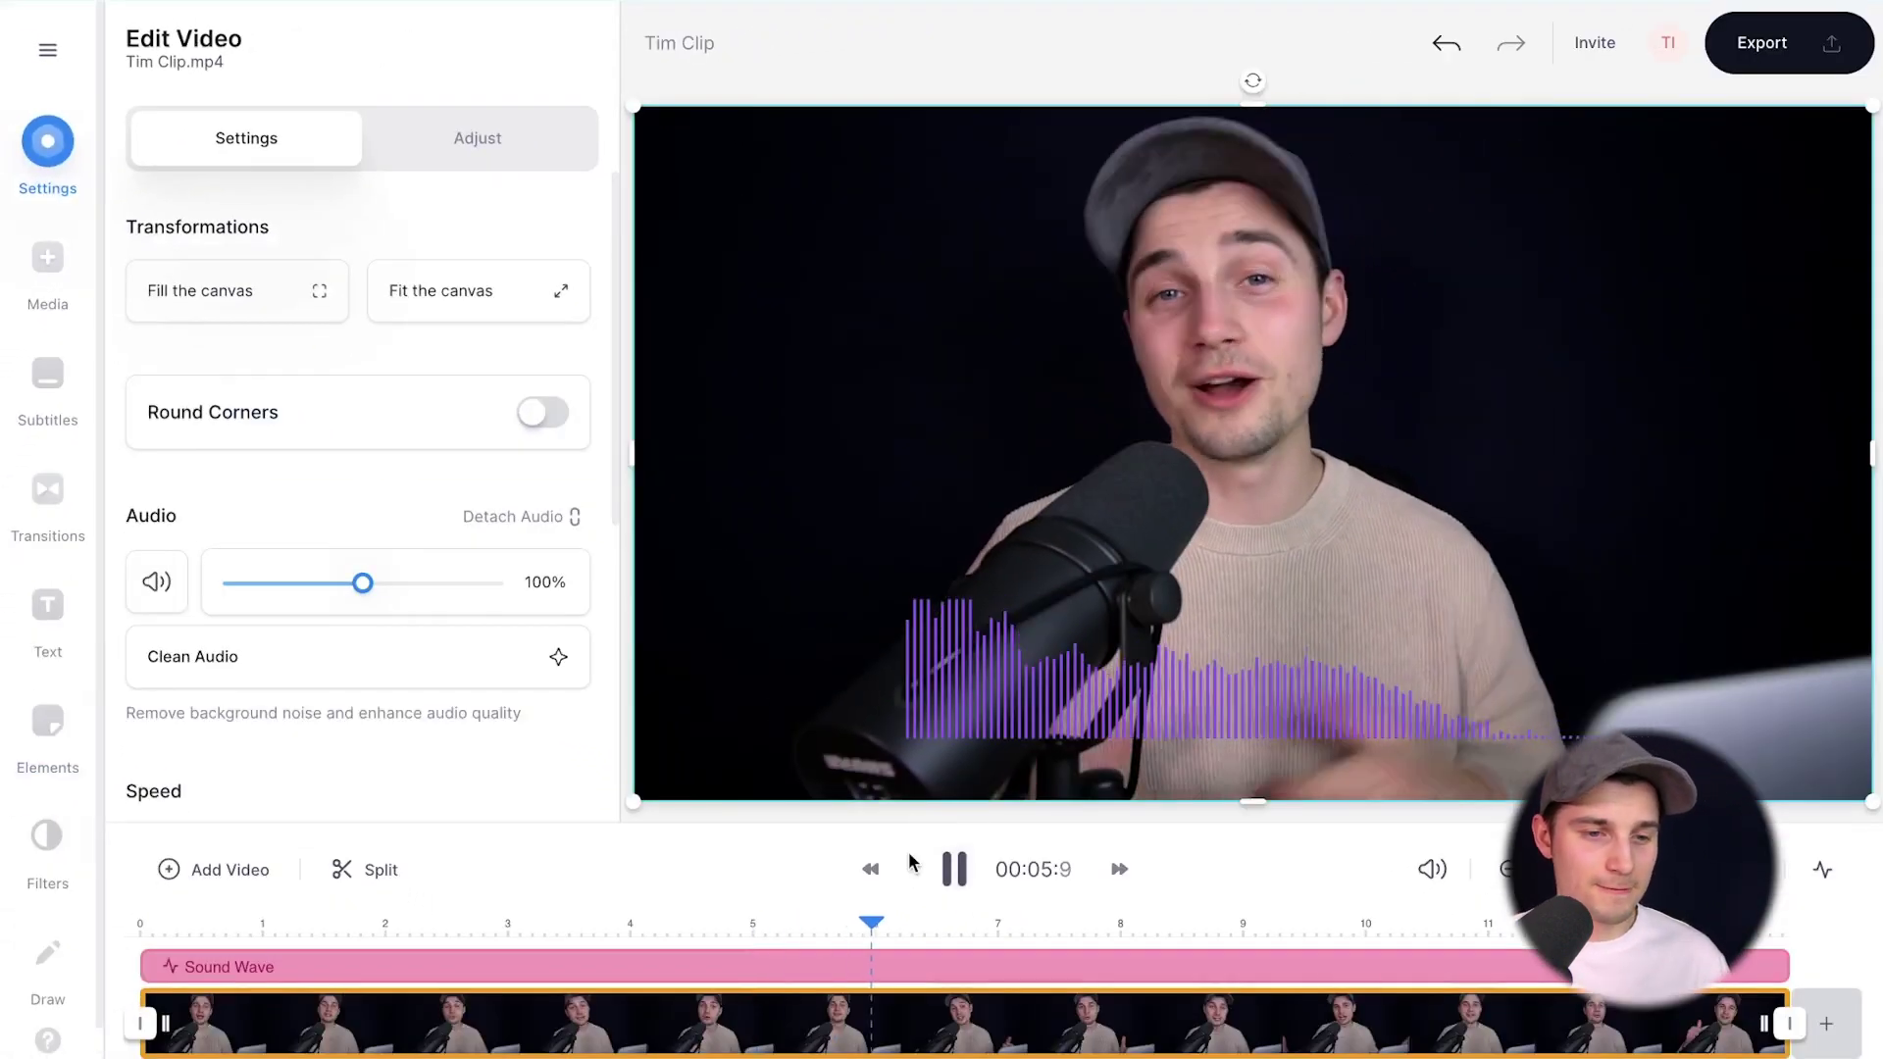
click(956, 870)
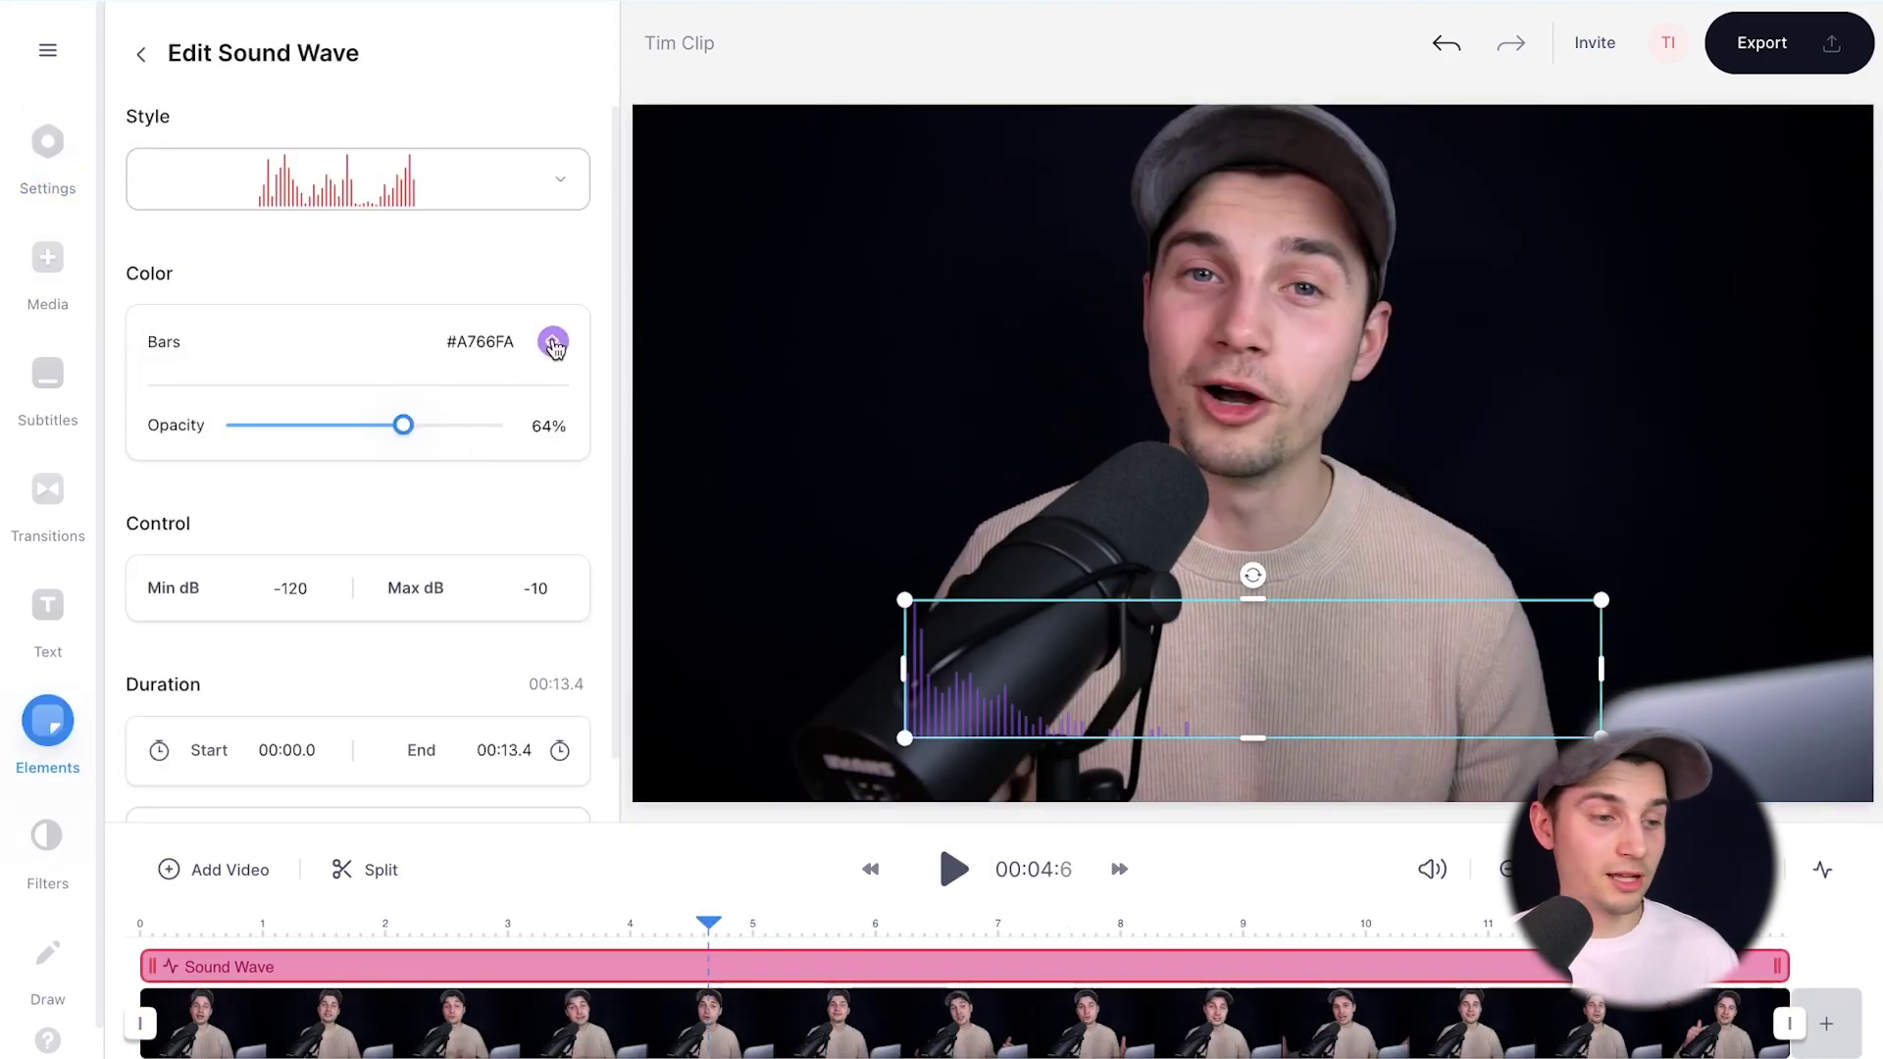
Step: Colour the bars yellow (#FECB2F), then undo the most recent change
click(552, 342)
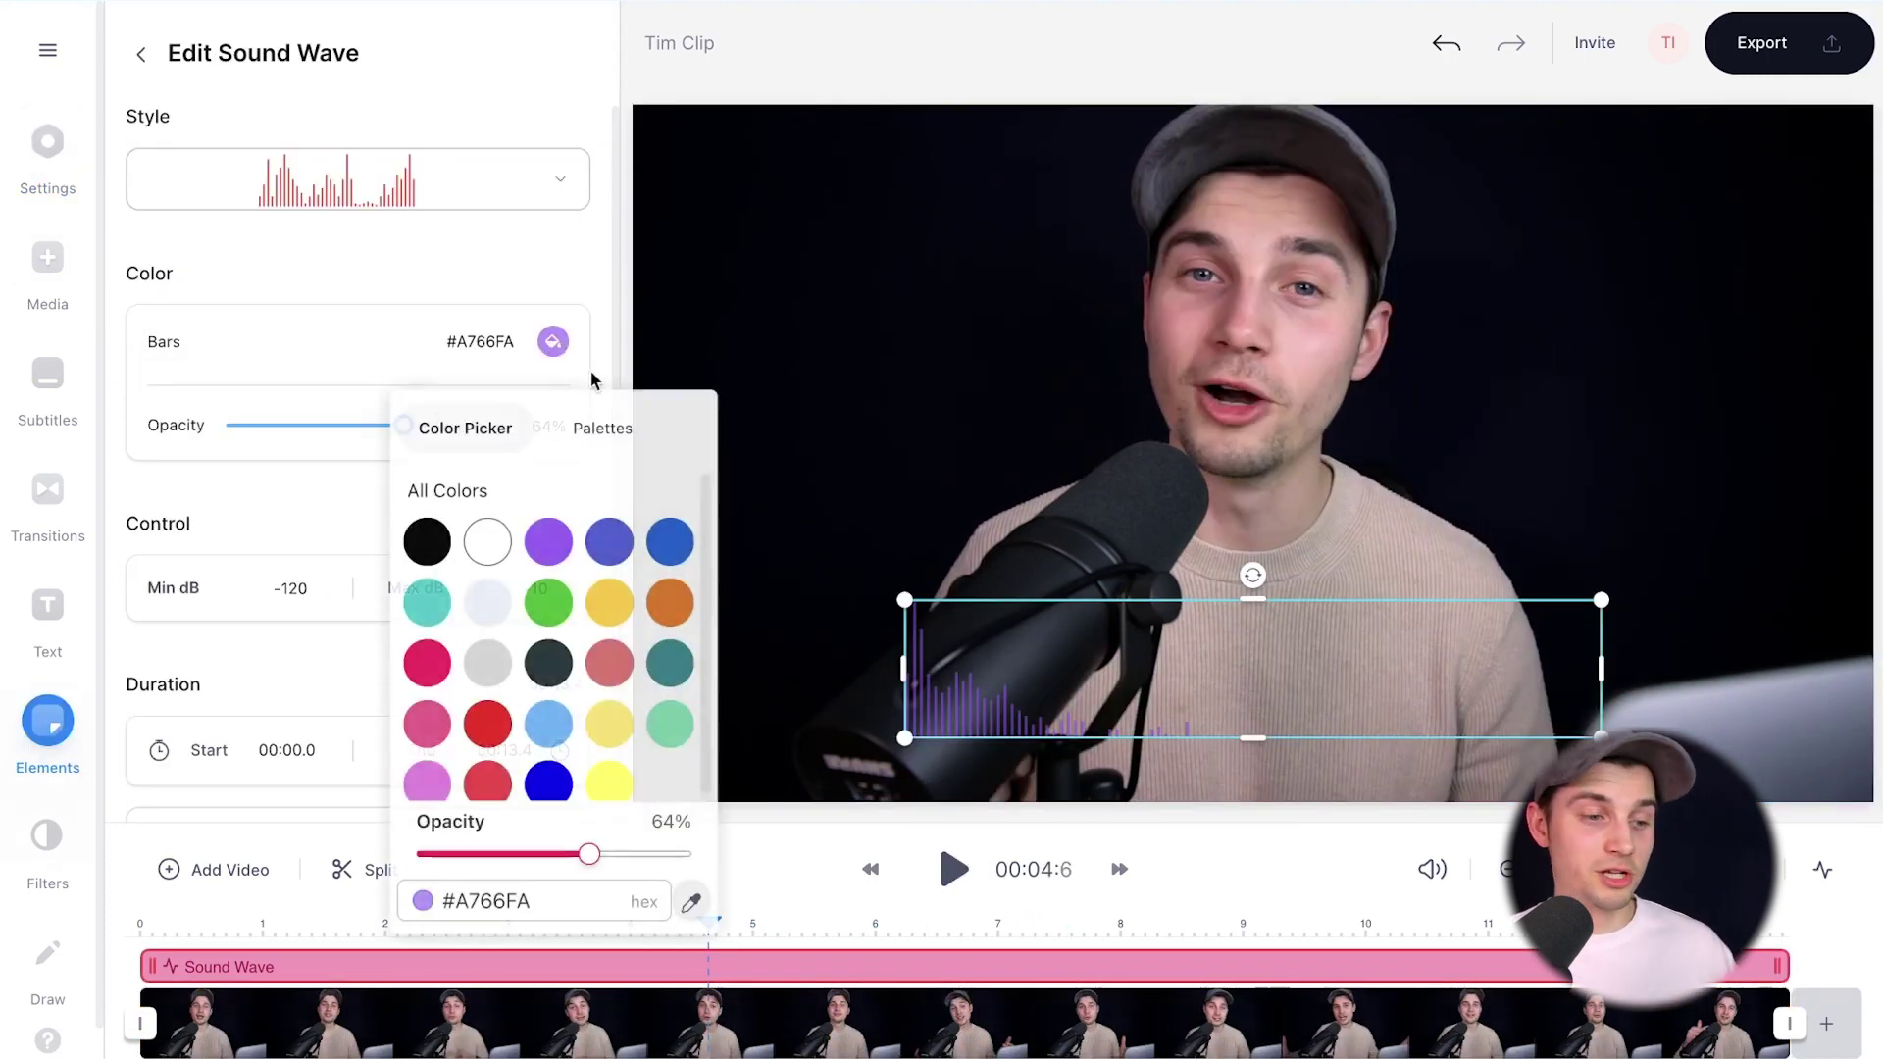
click(609, 600)
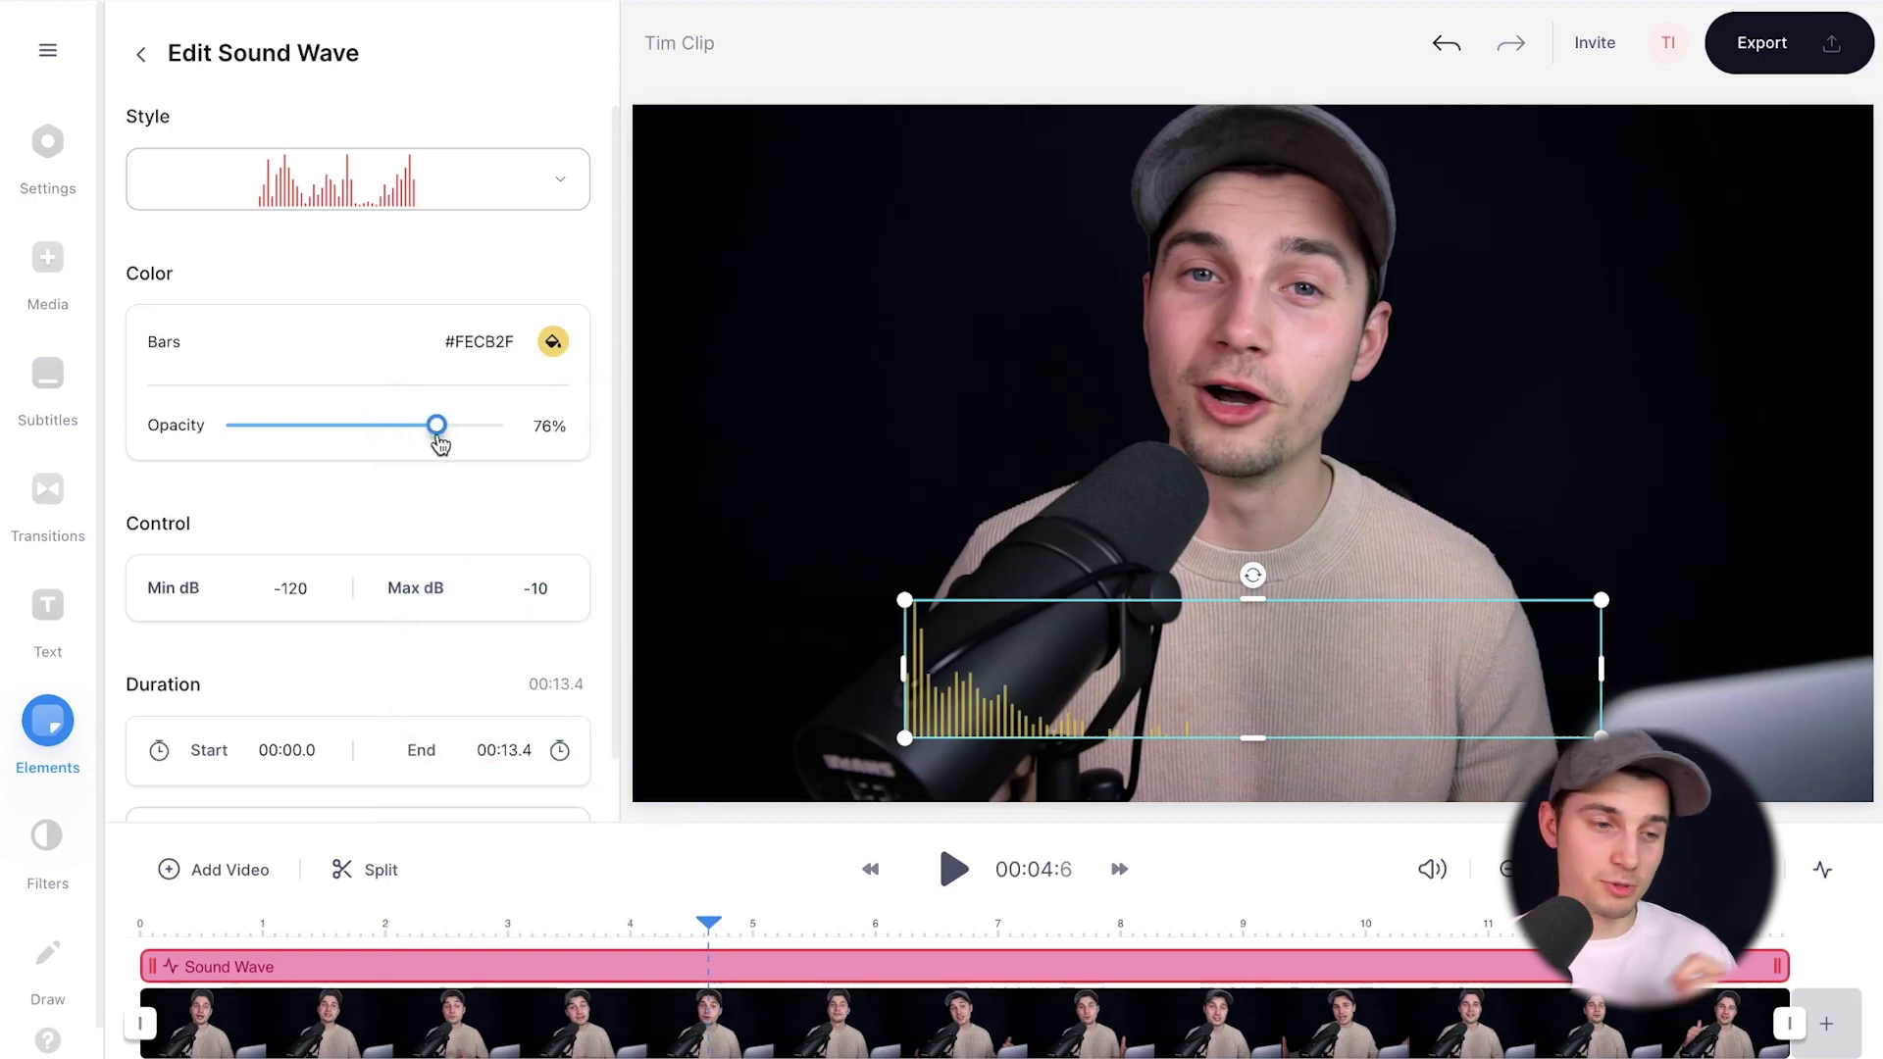
key(ctrl+z)
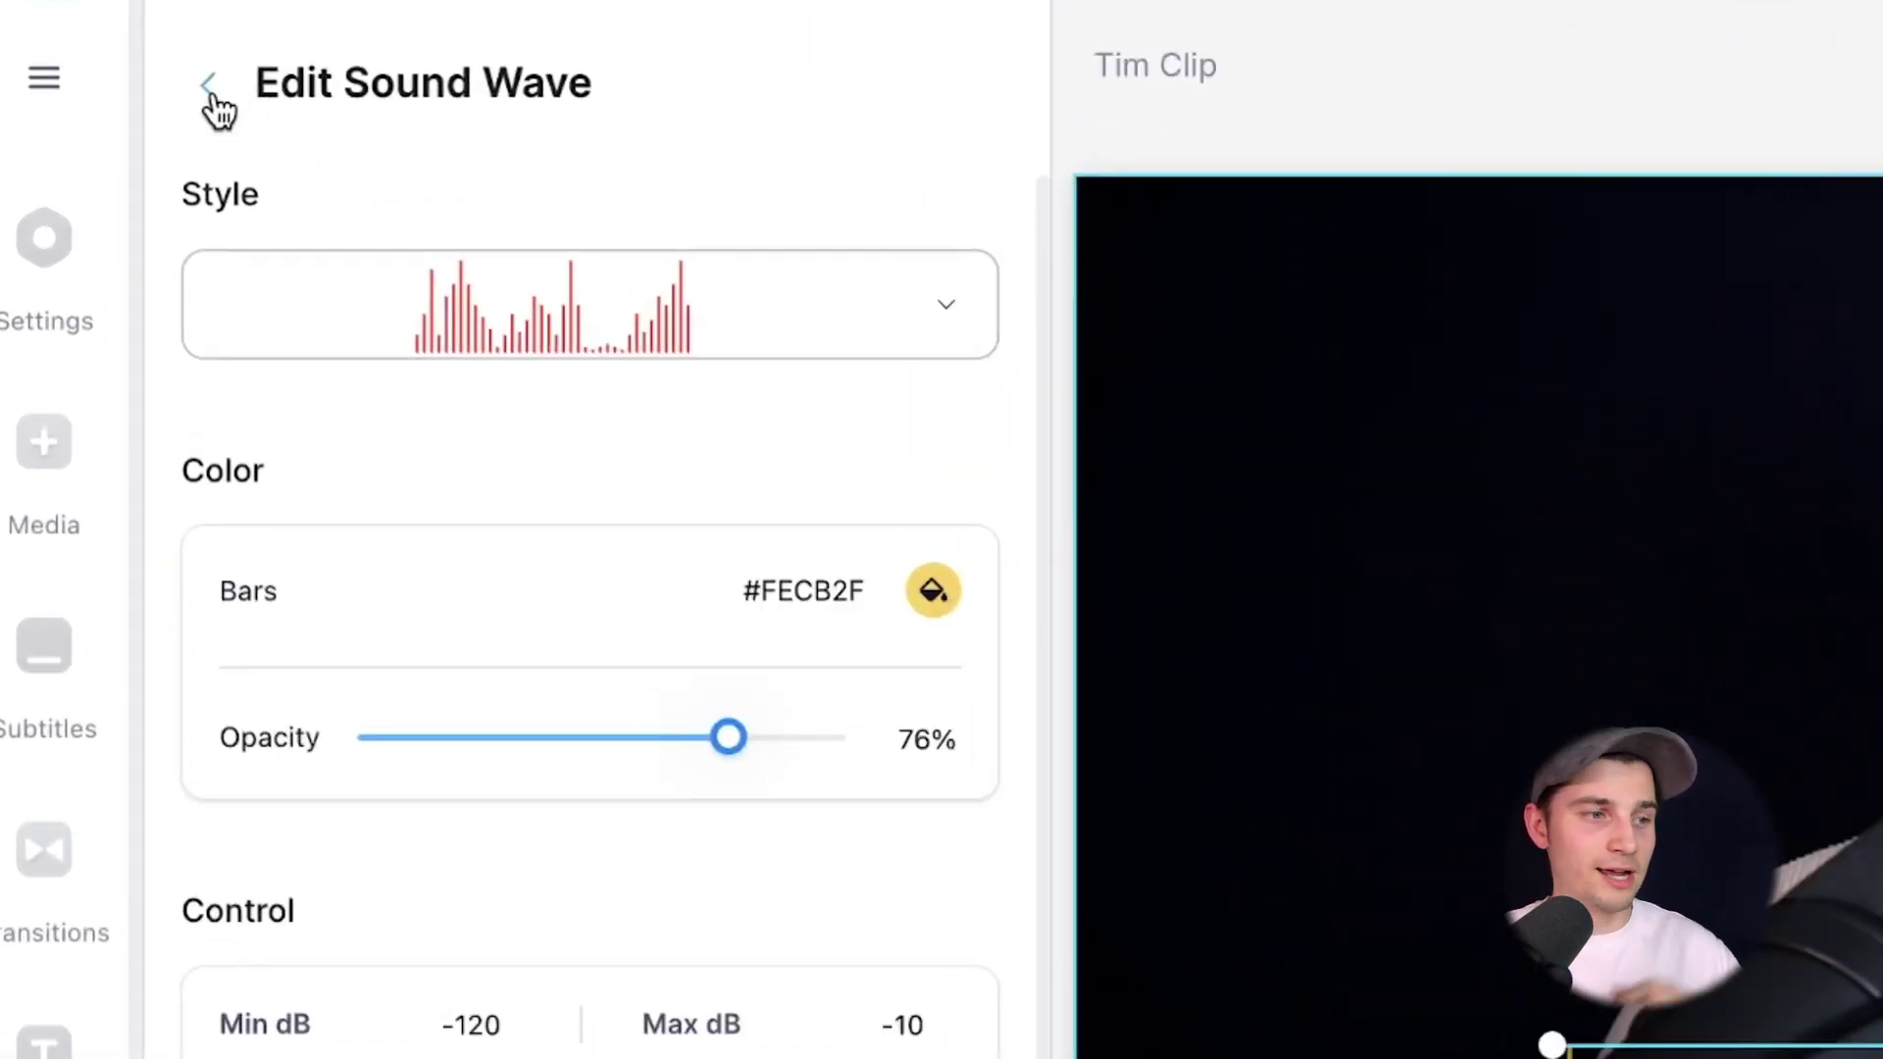
Step: Add a second, circular orange (#FFAC46) sound wave from the Sound Waves styles
click(209, 88)
scroll(702, 824, down, 3)
scroll(702, 823, up, 2)
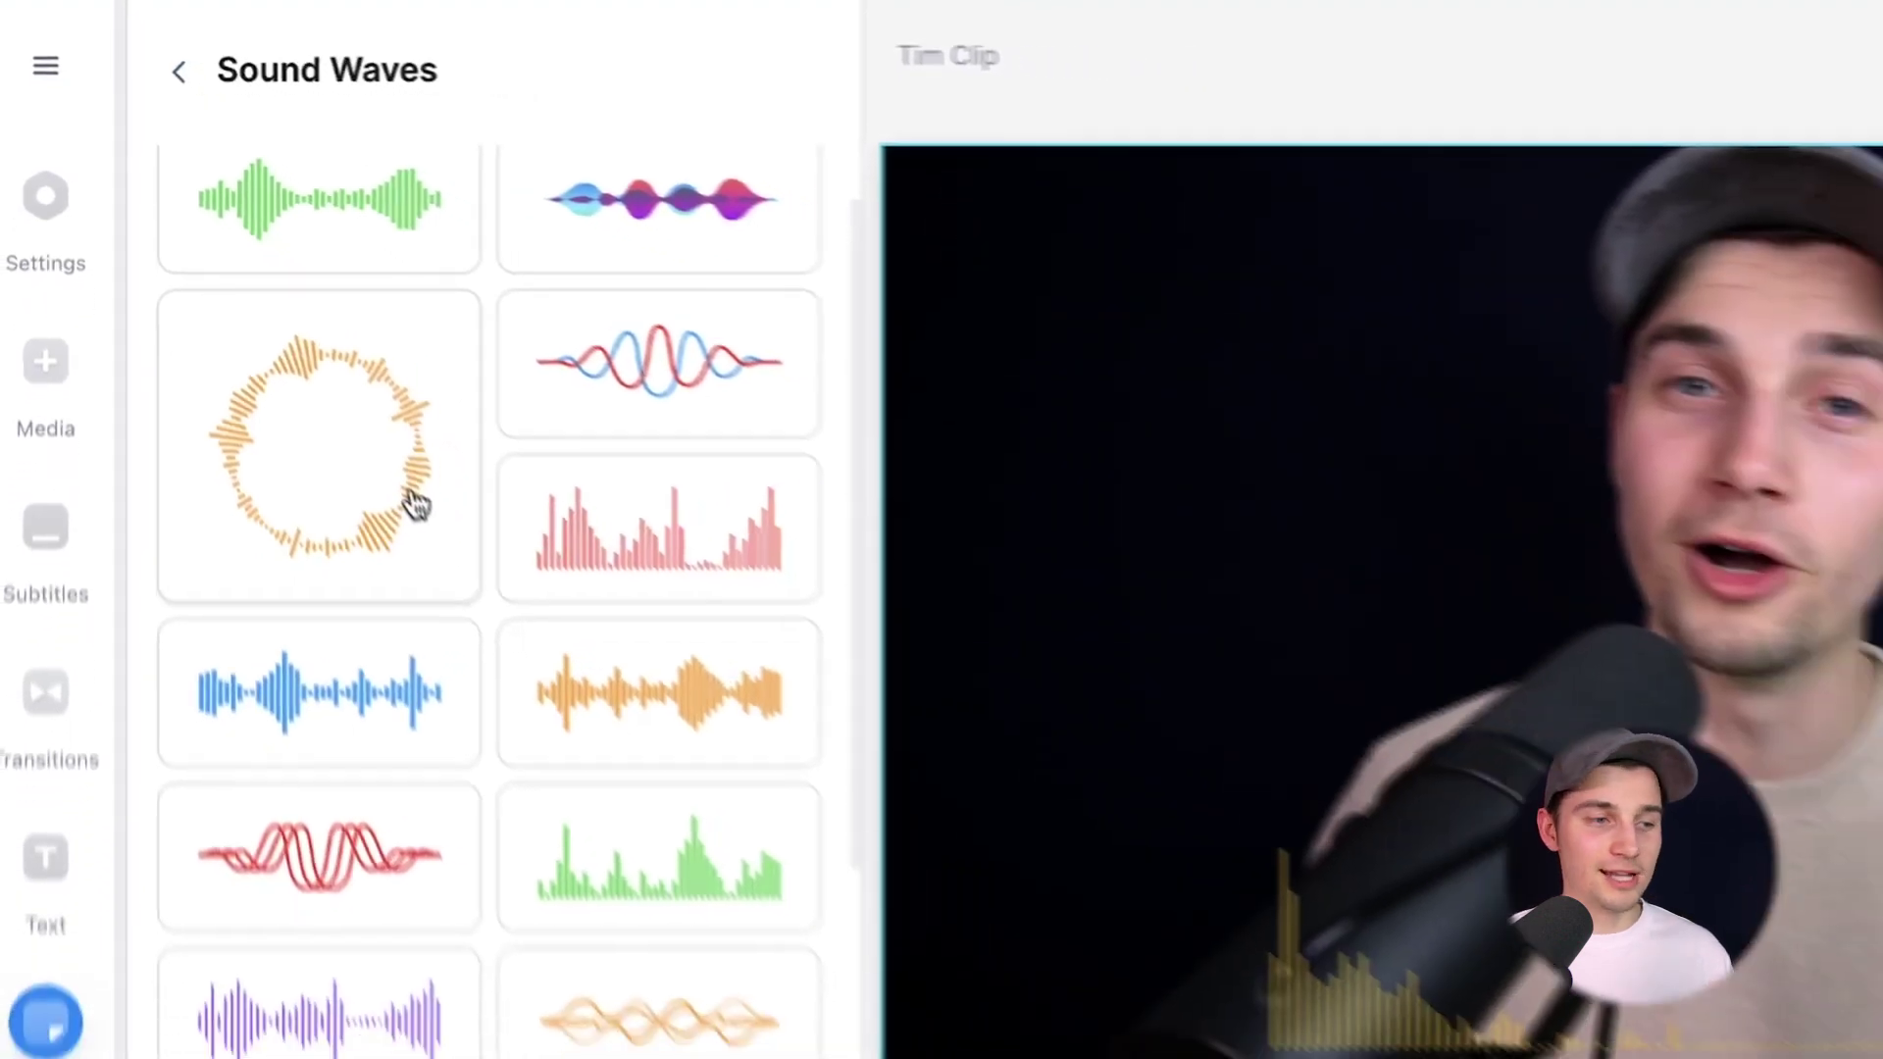
click(417, 505)
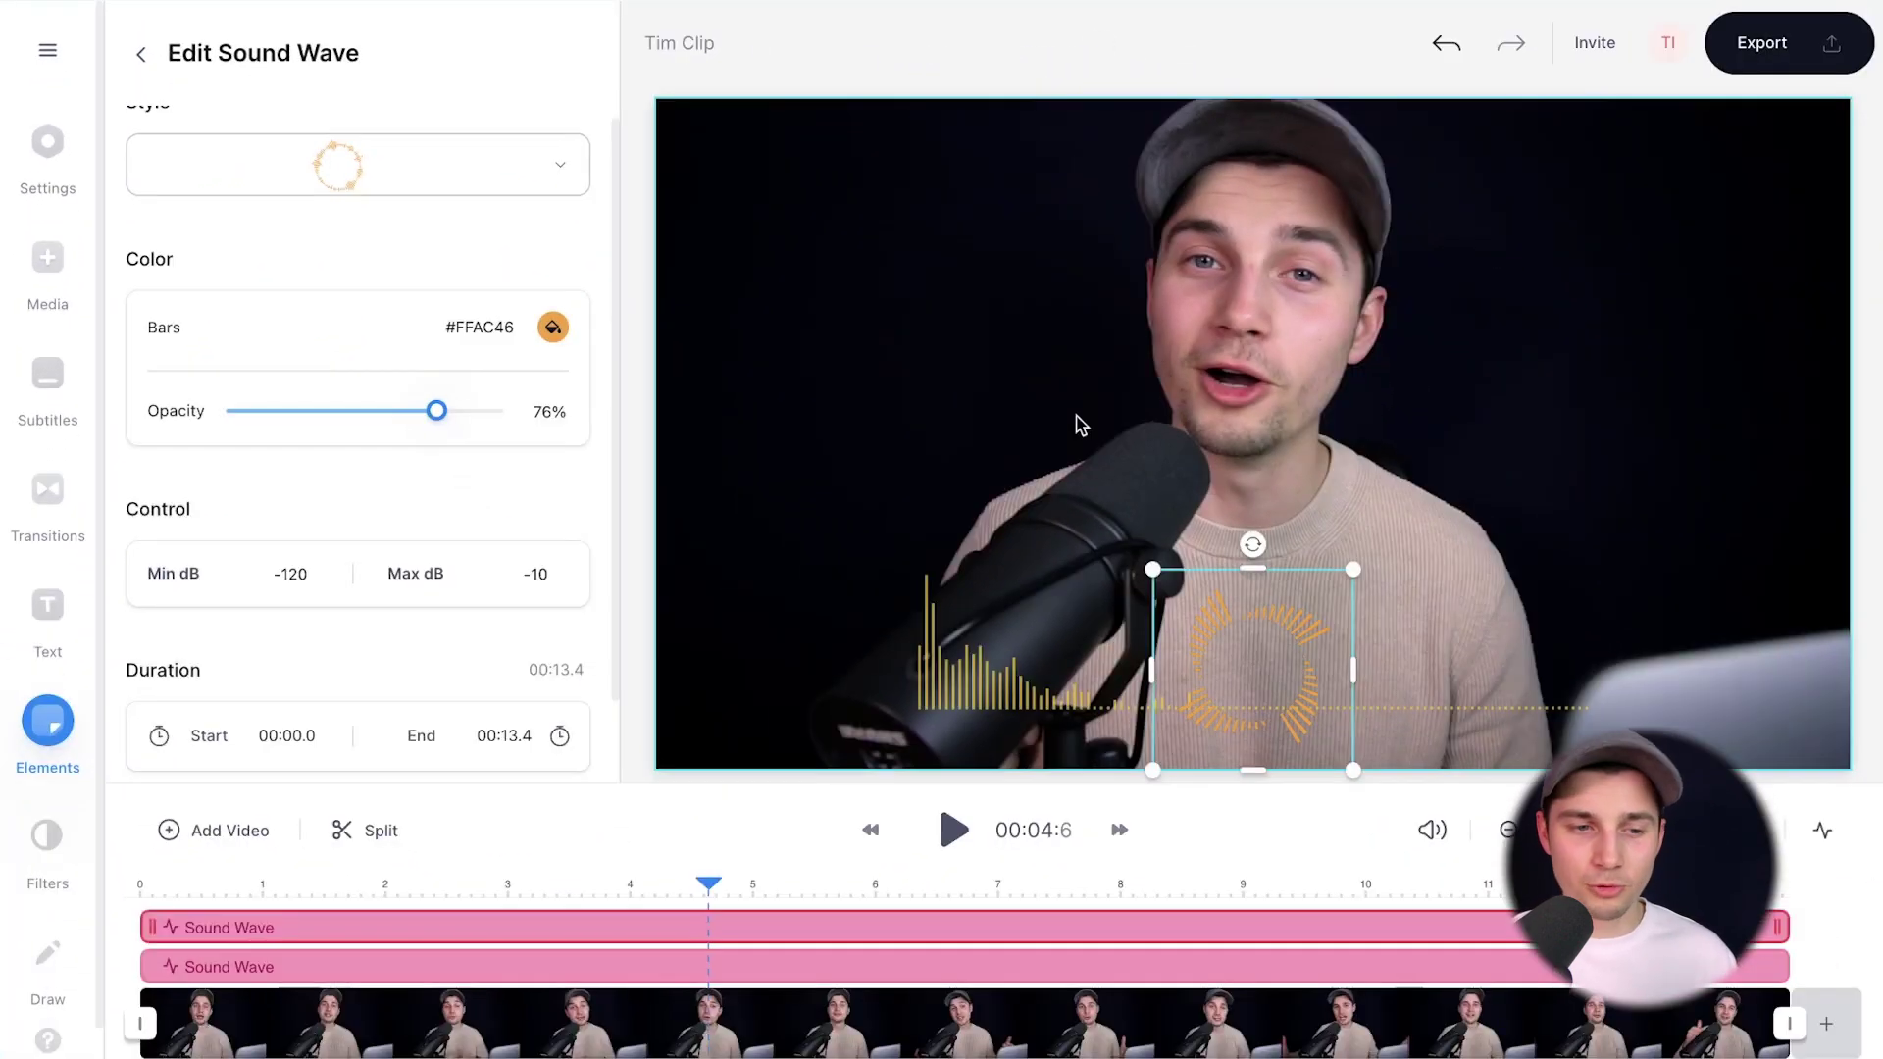
Step: Move the circle wave into the top-left corner and enlarge it slightly
drag(1760, 864, 1235, 495)
drag(880, 348, 816, 261)
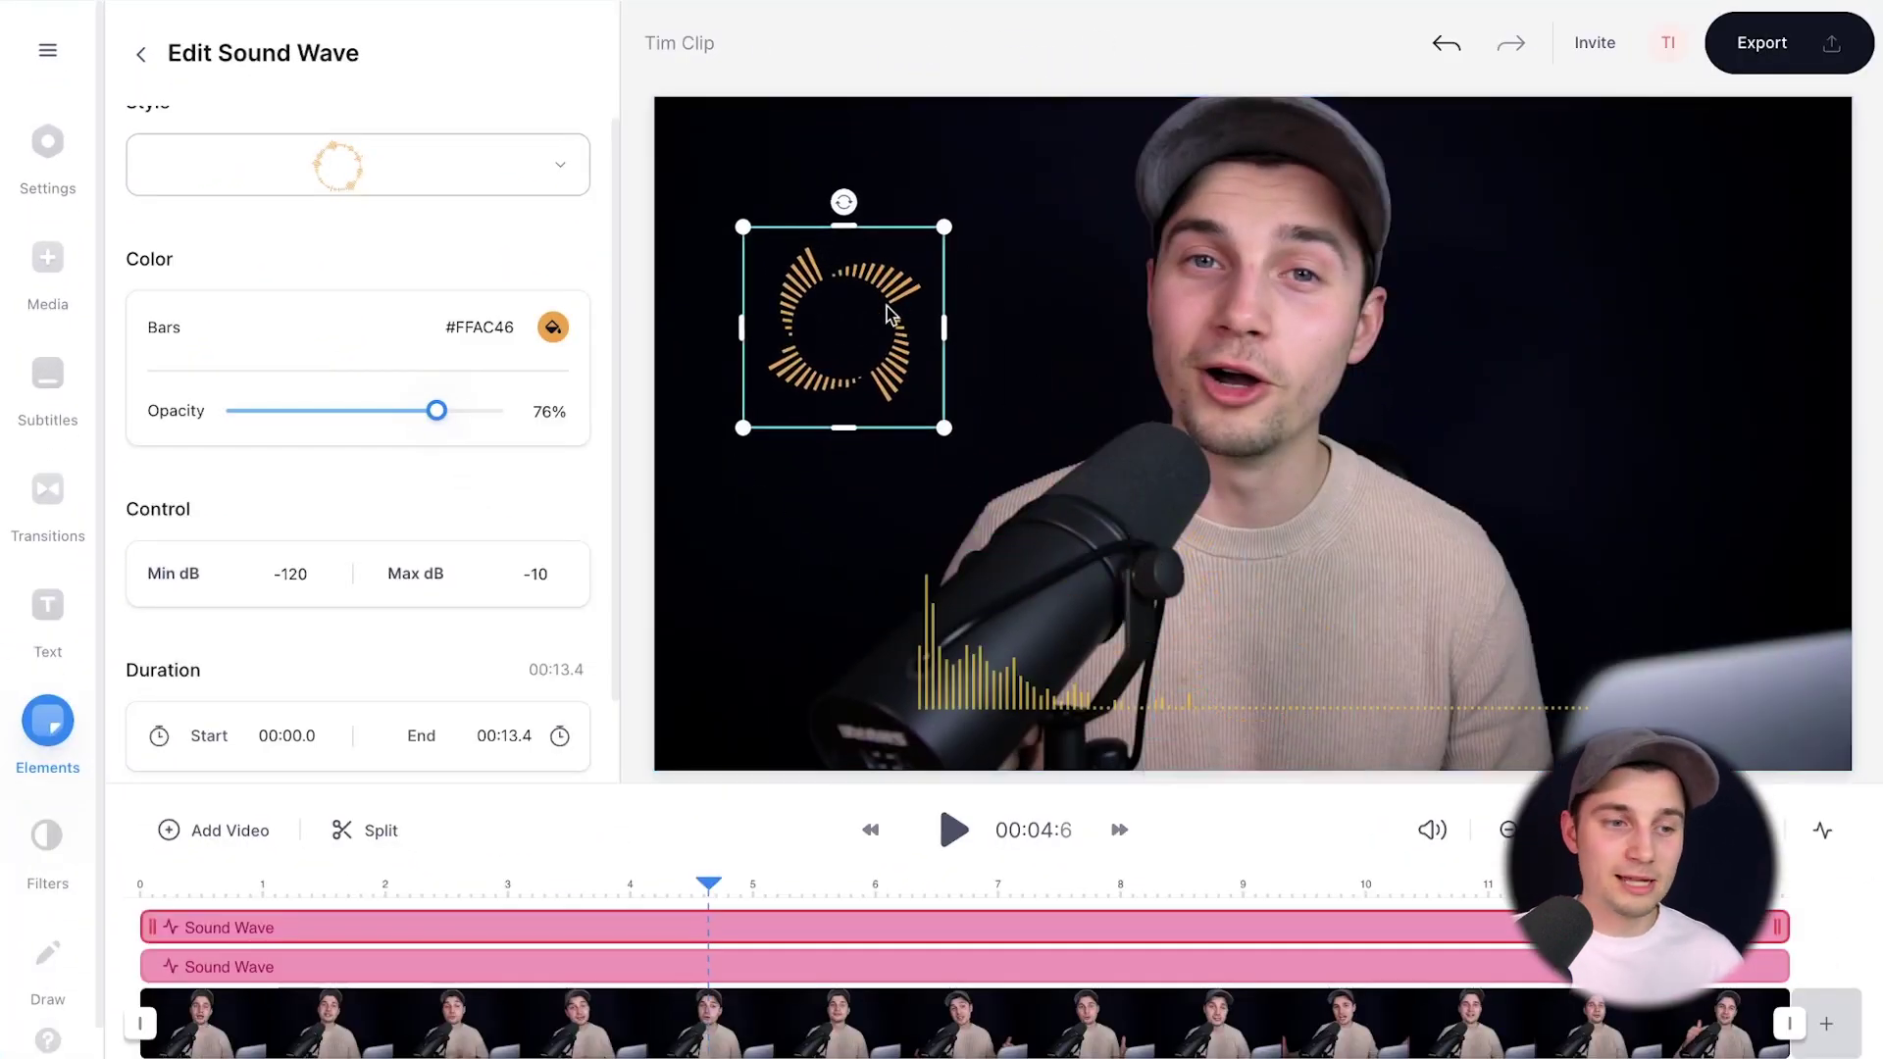
drag(890, 314, 970, 277)
drag(856, 206, 859, 191)
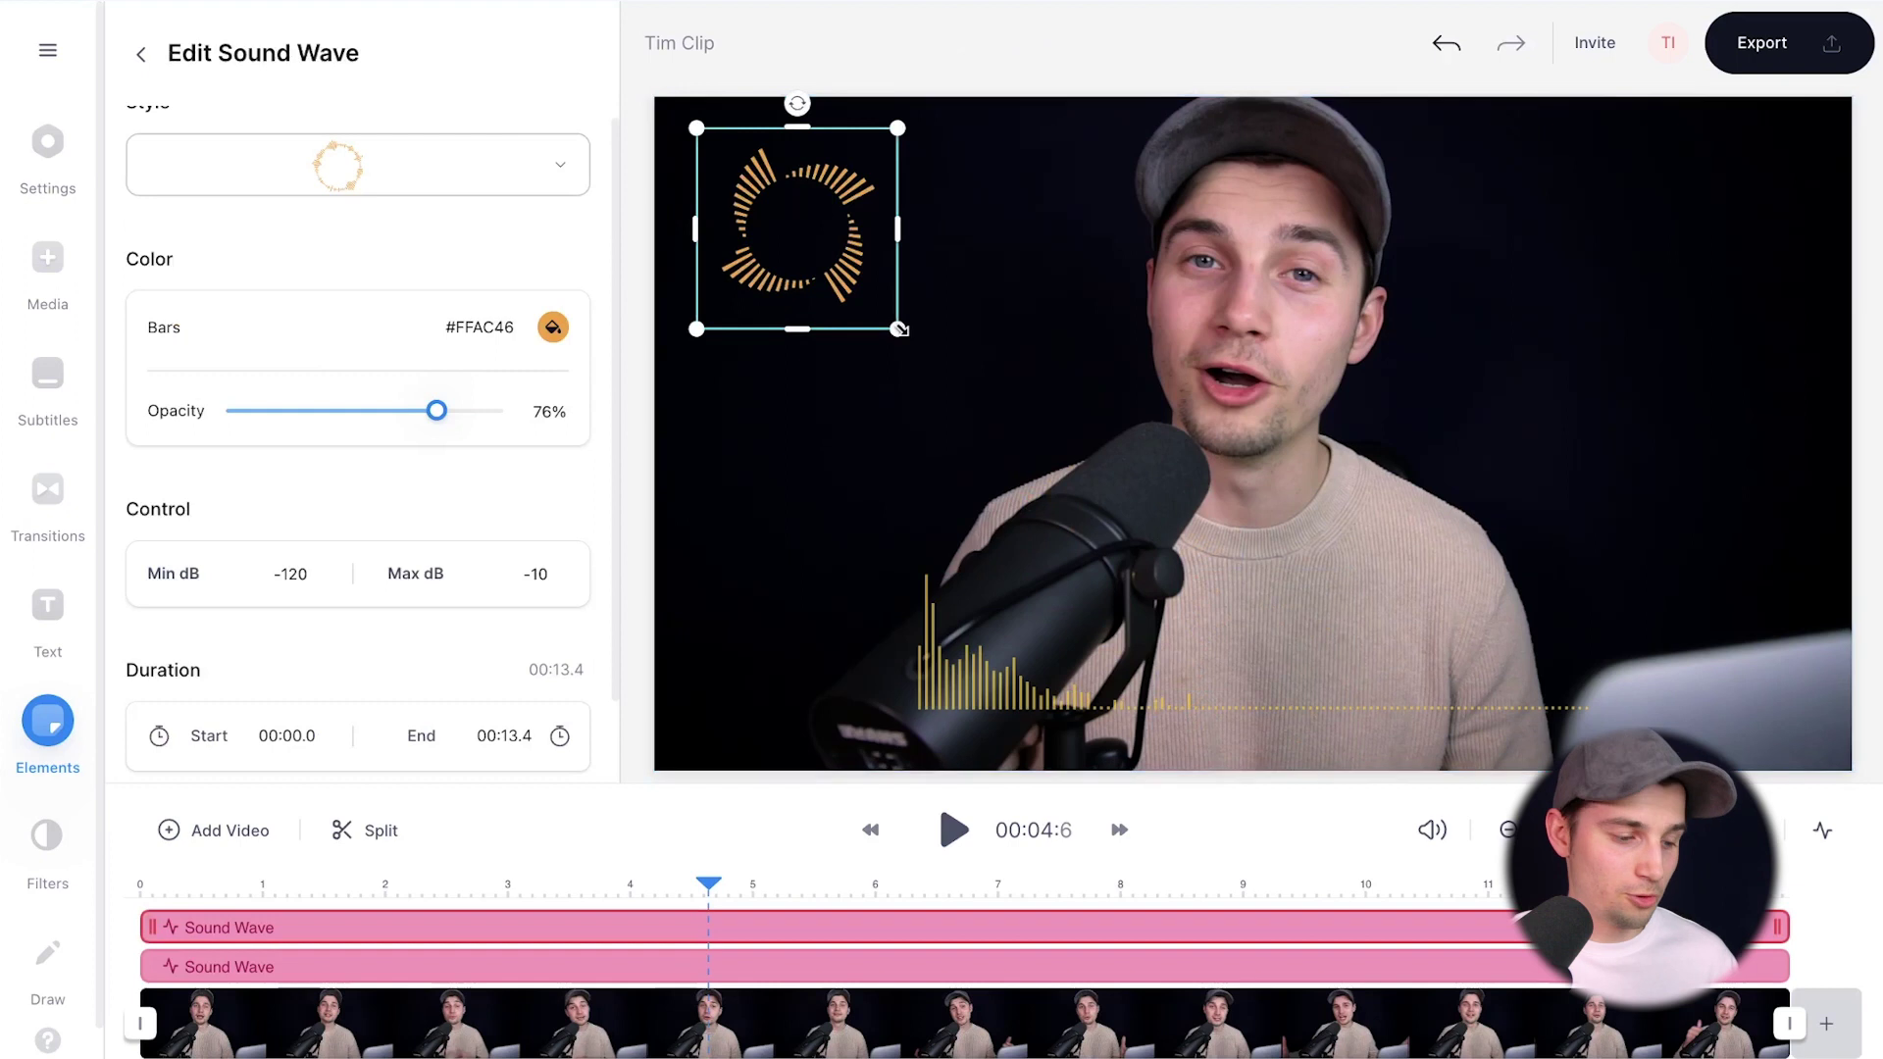
drag(957, 377, 965, 385)
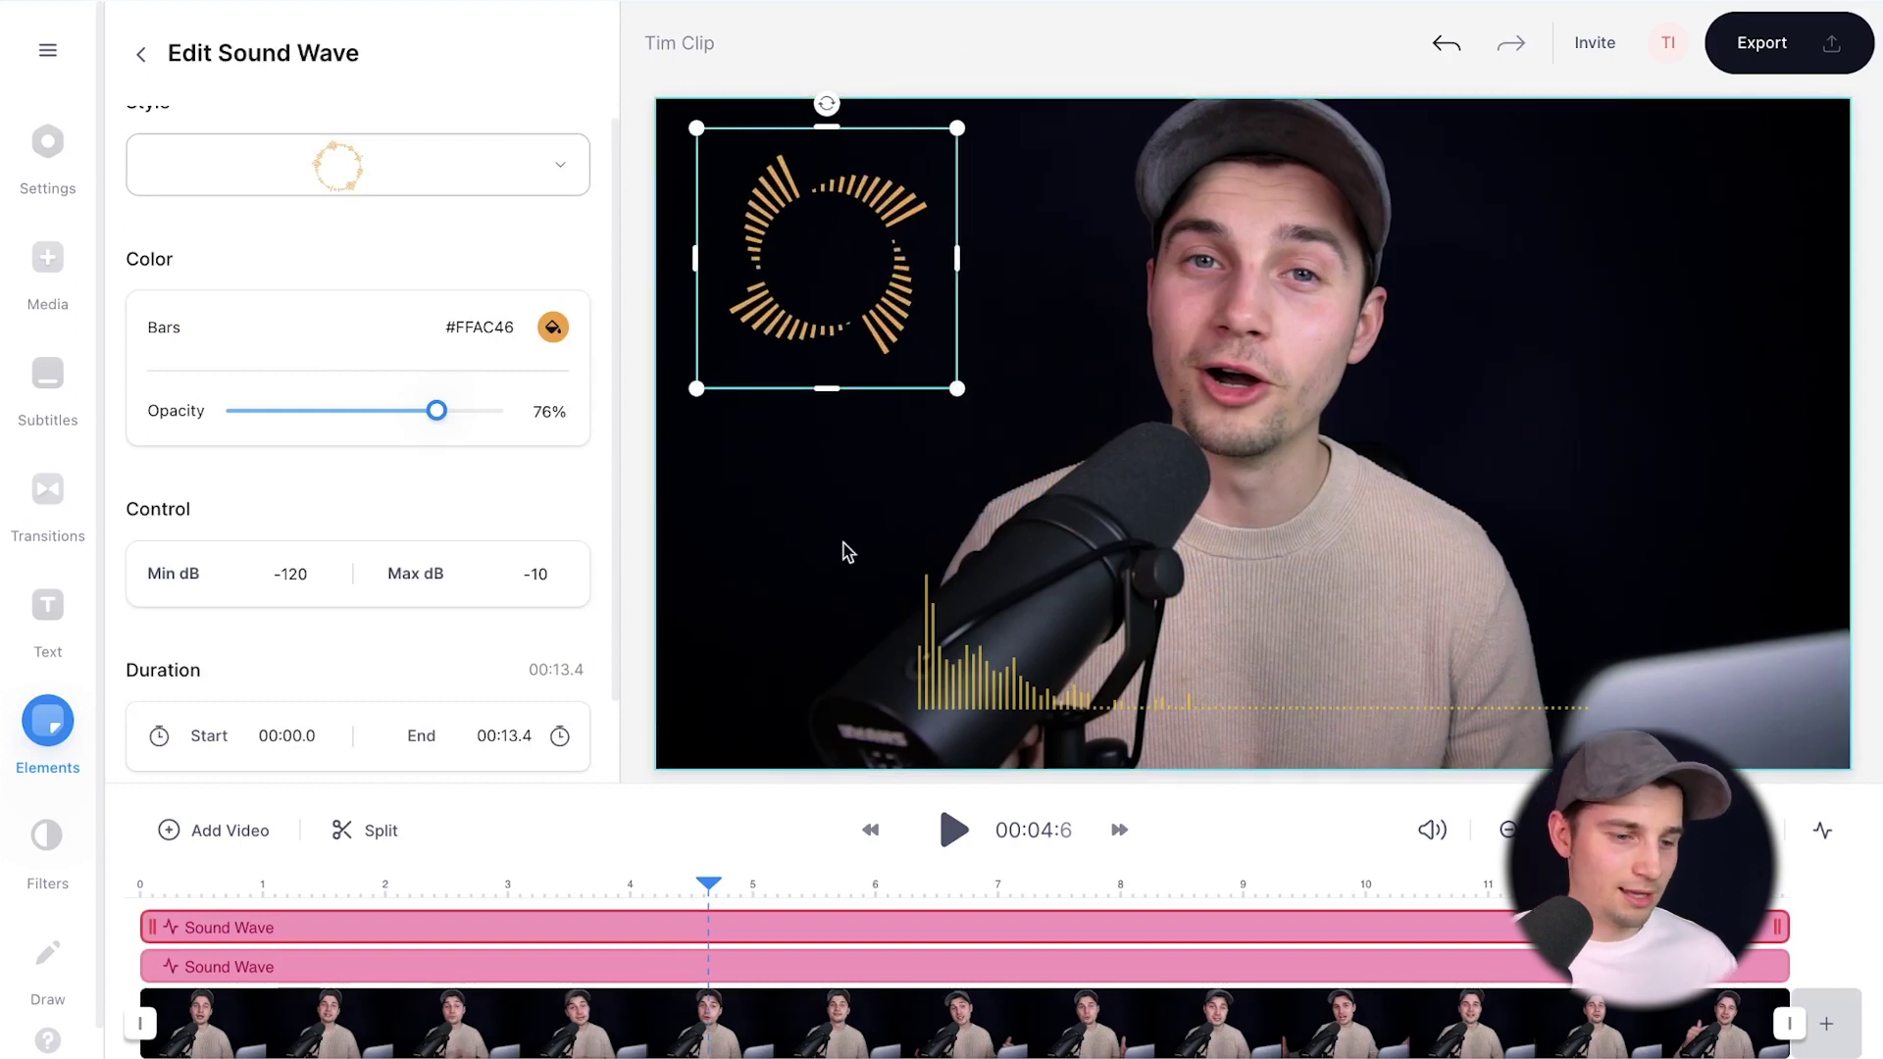
Step: Preview both waves from about 4 seconds, undo the circle's last change, and shift it top-left
click(615, 882)
key(space)
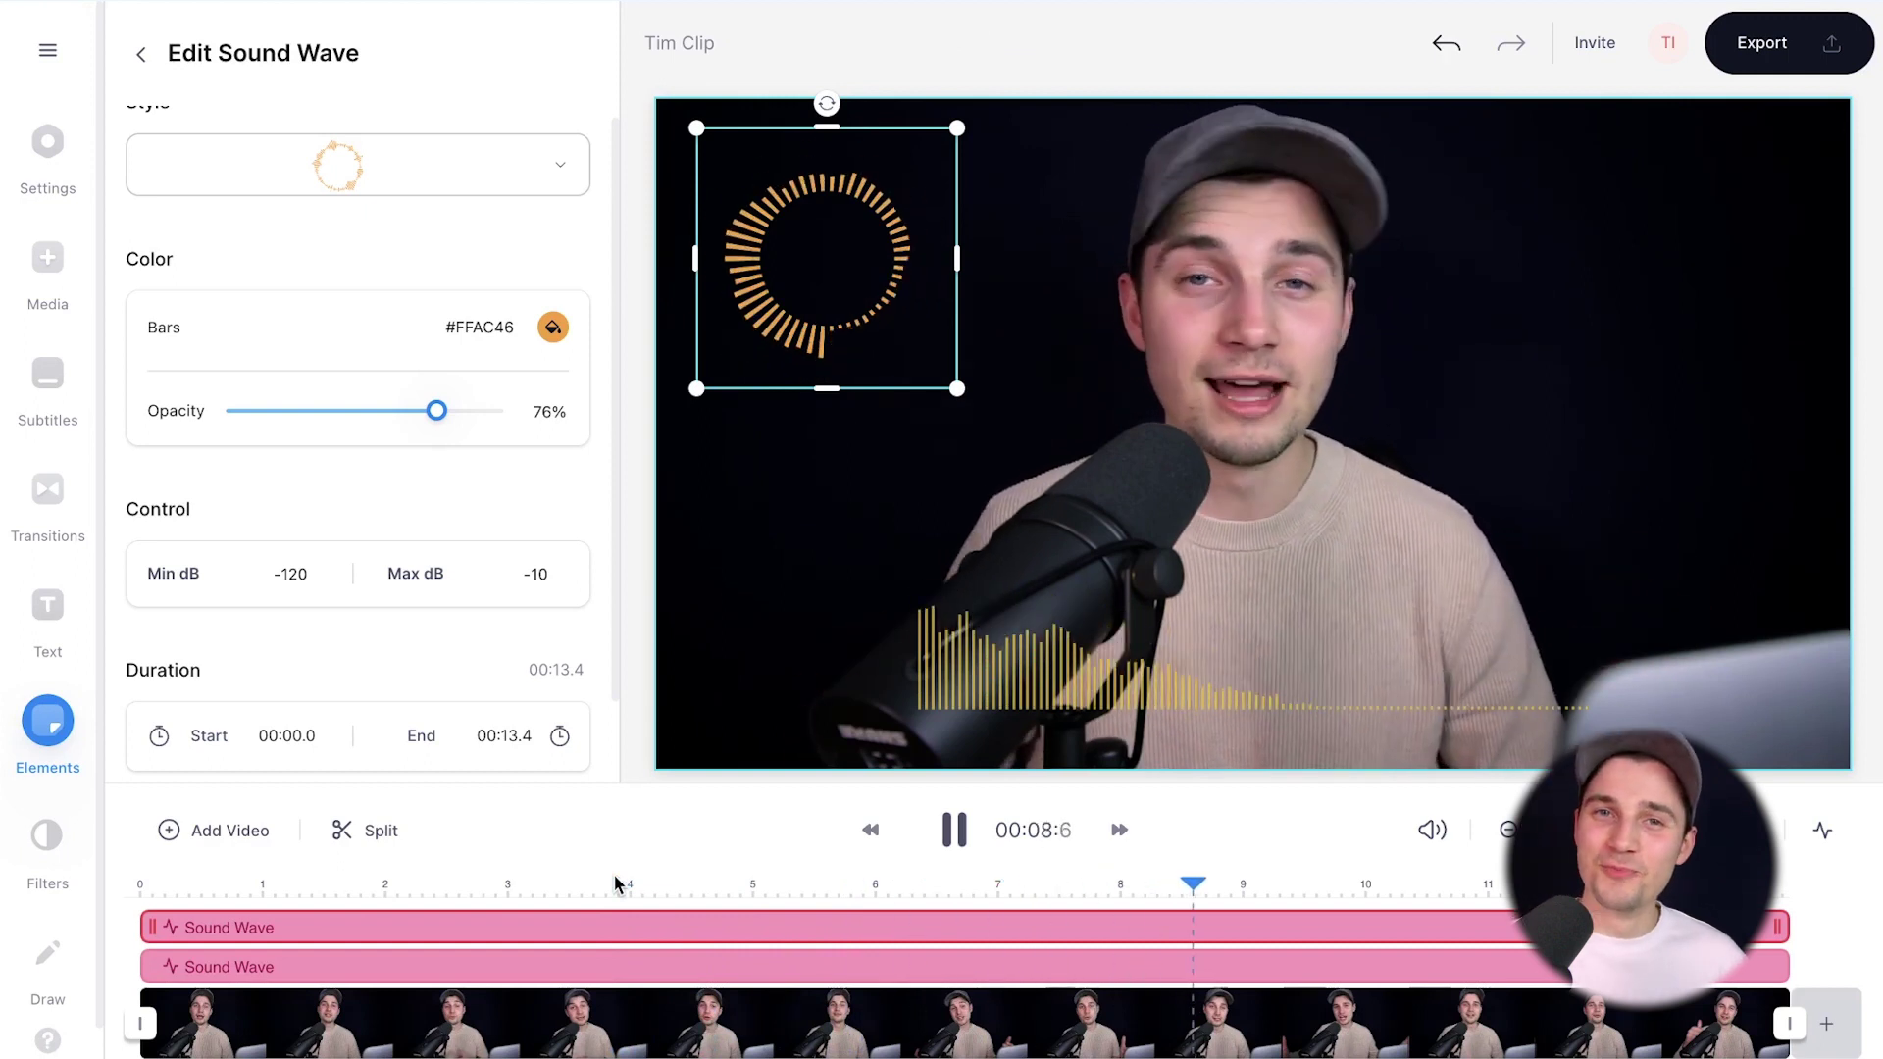
key(space)
key(ctrl+z)
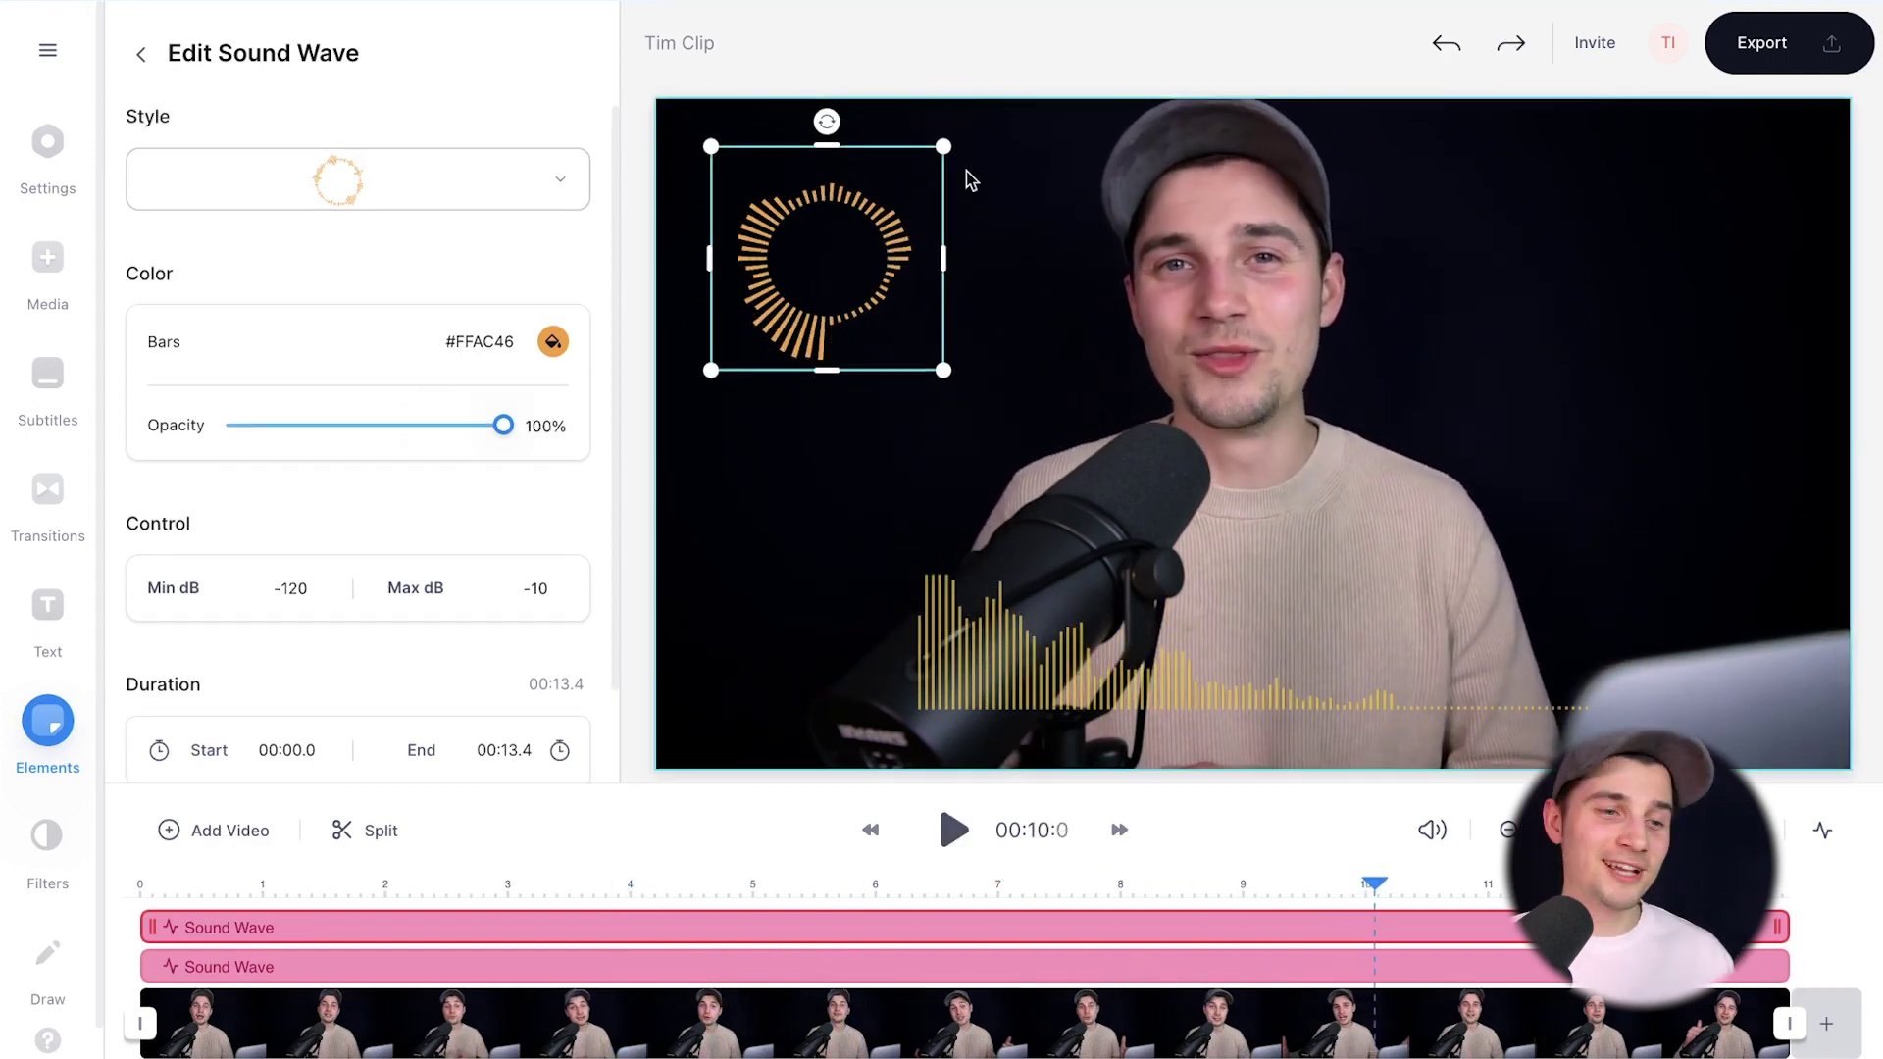
mouse_move(944, 144)
mouse_down()
mouse_move(899, 329)
mouse_move(932, 155)
mouse_up()
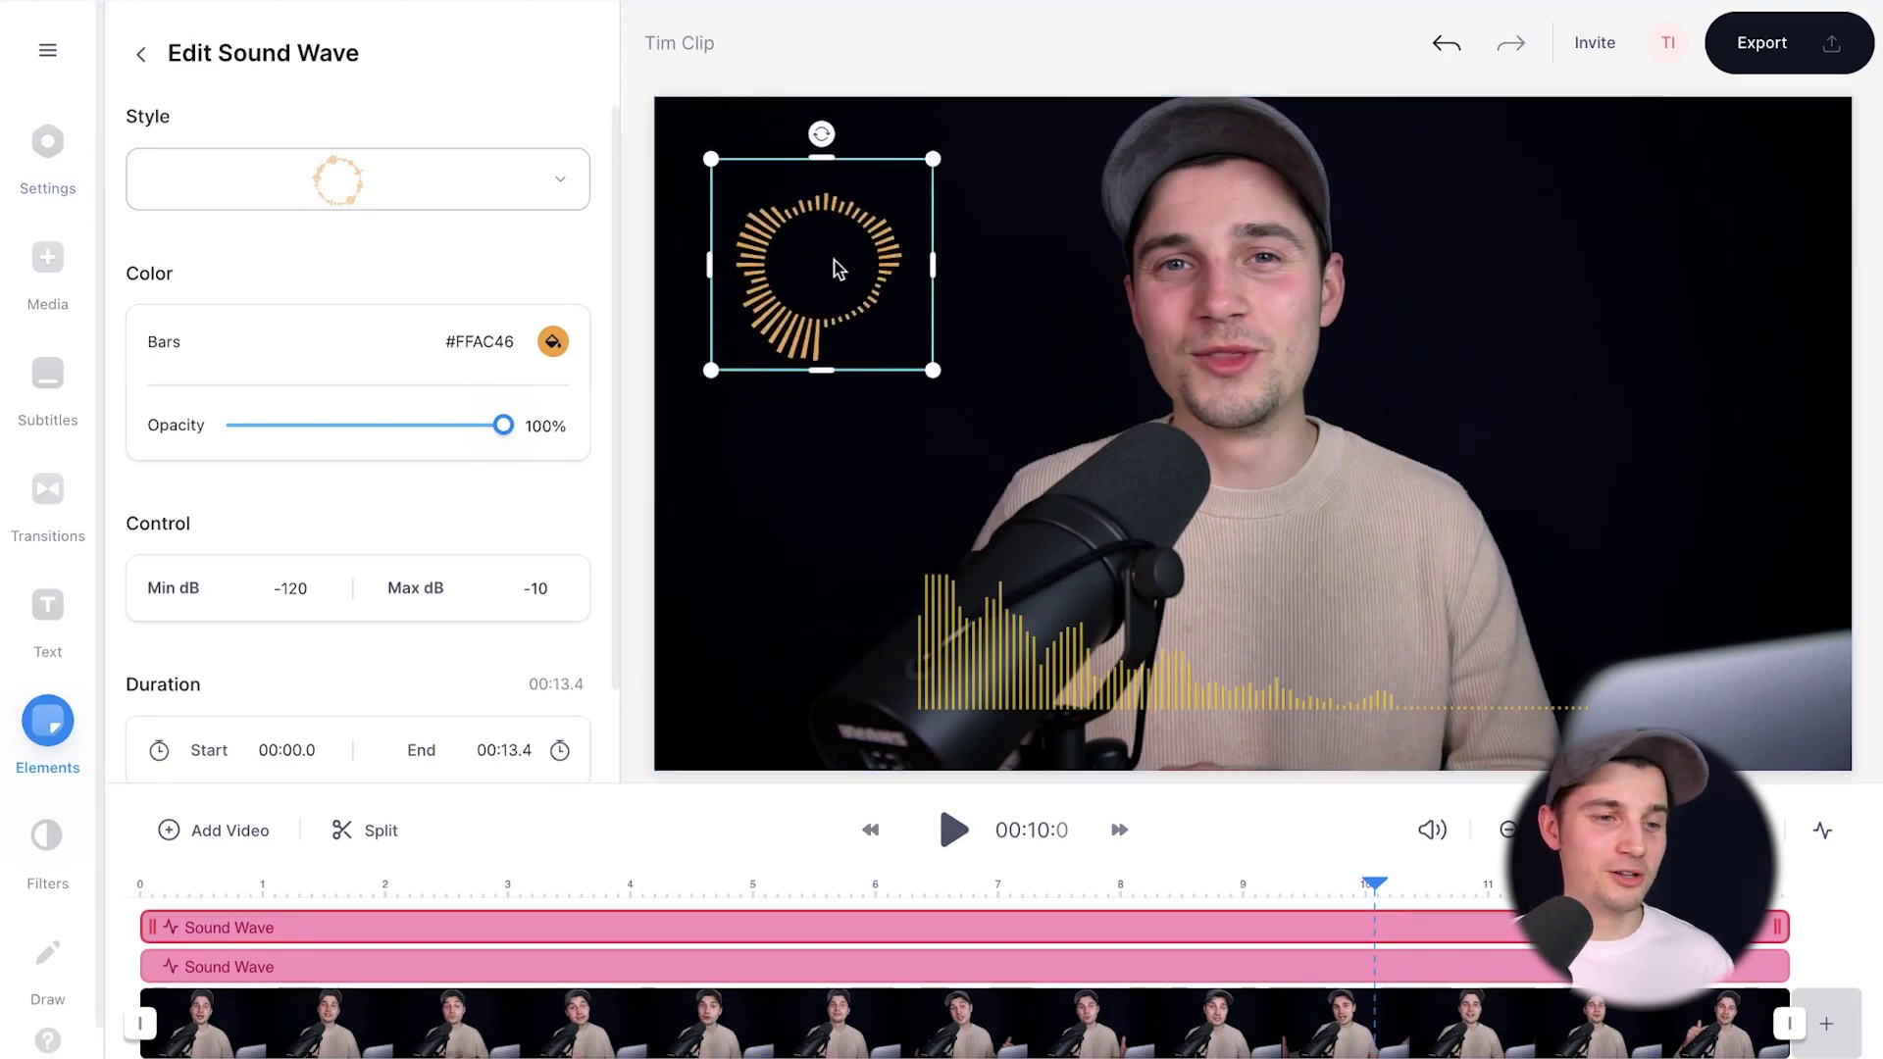
drag(841, 265, 899, 259)
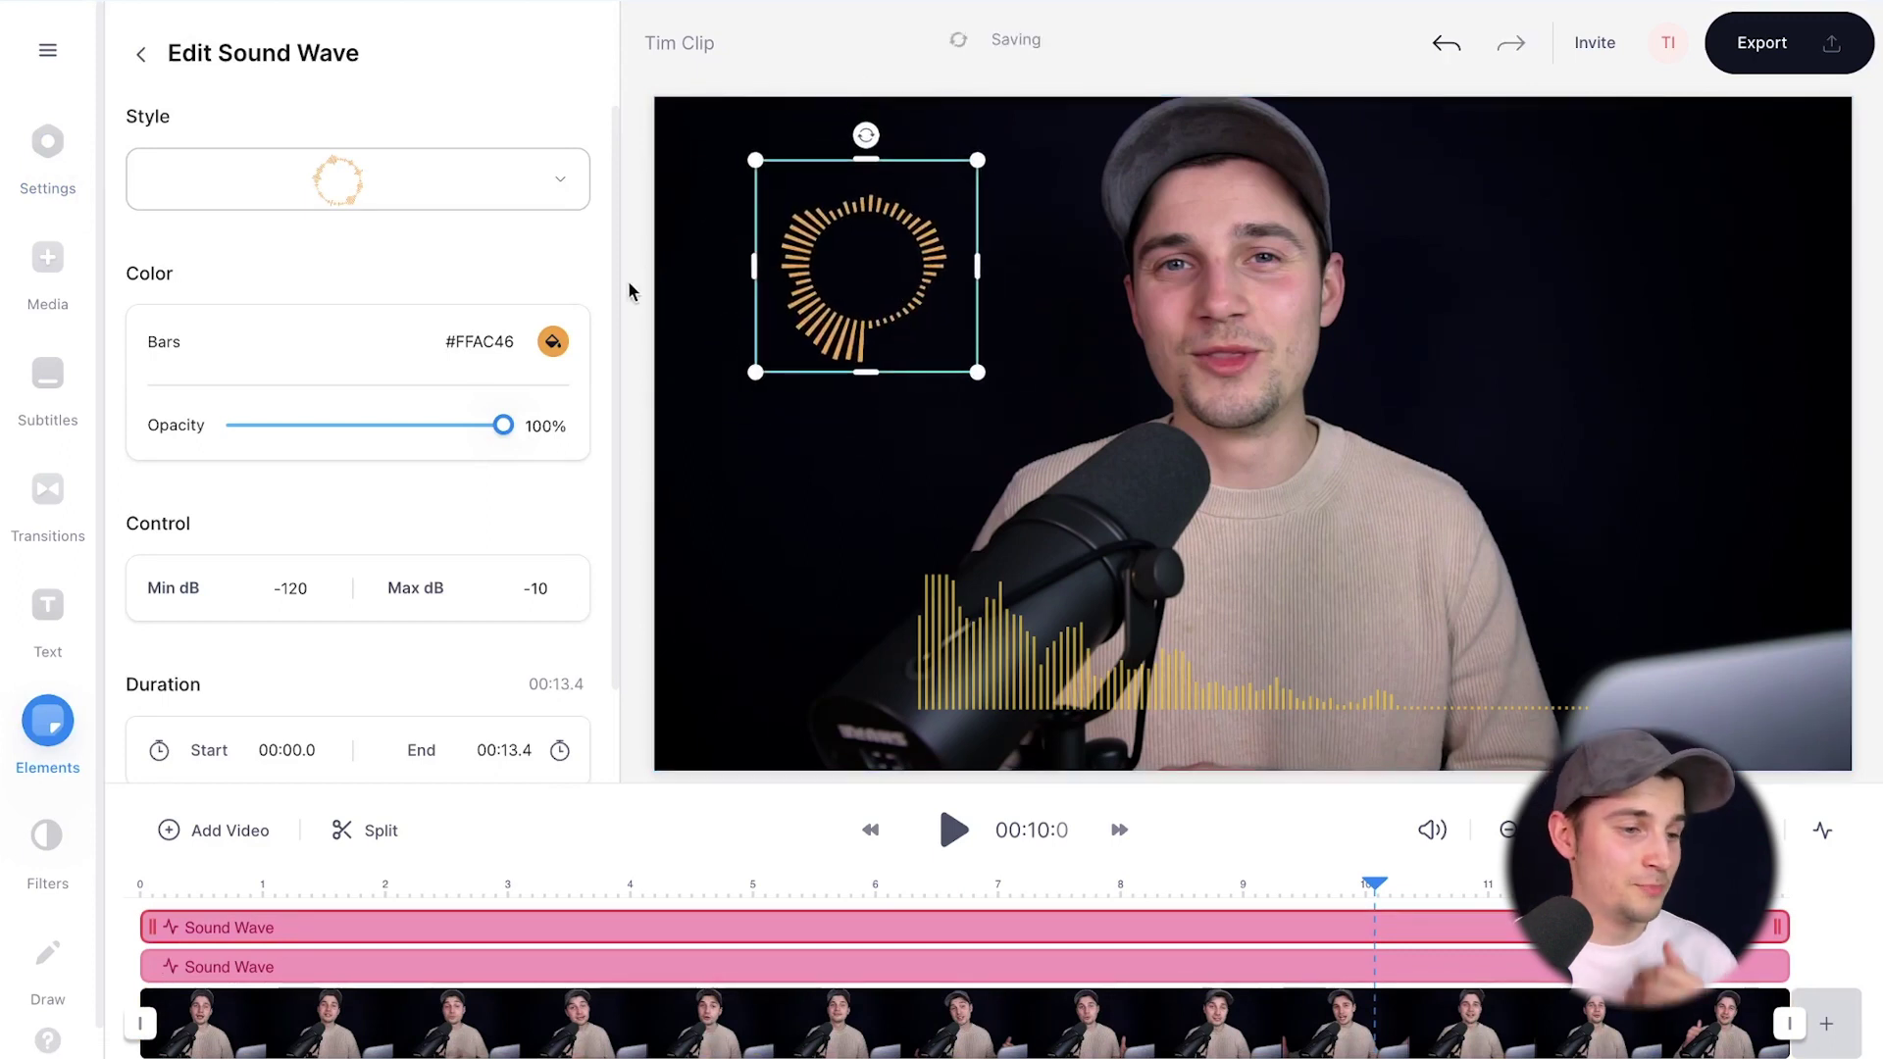
Step: Recolour the circle's bars indigo blue (#5269DA) and adjust their opacity
click(555, 343)
click(609, 544)
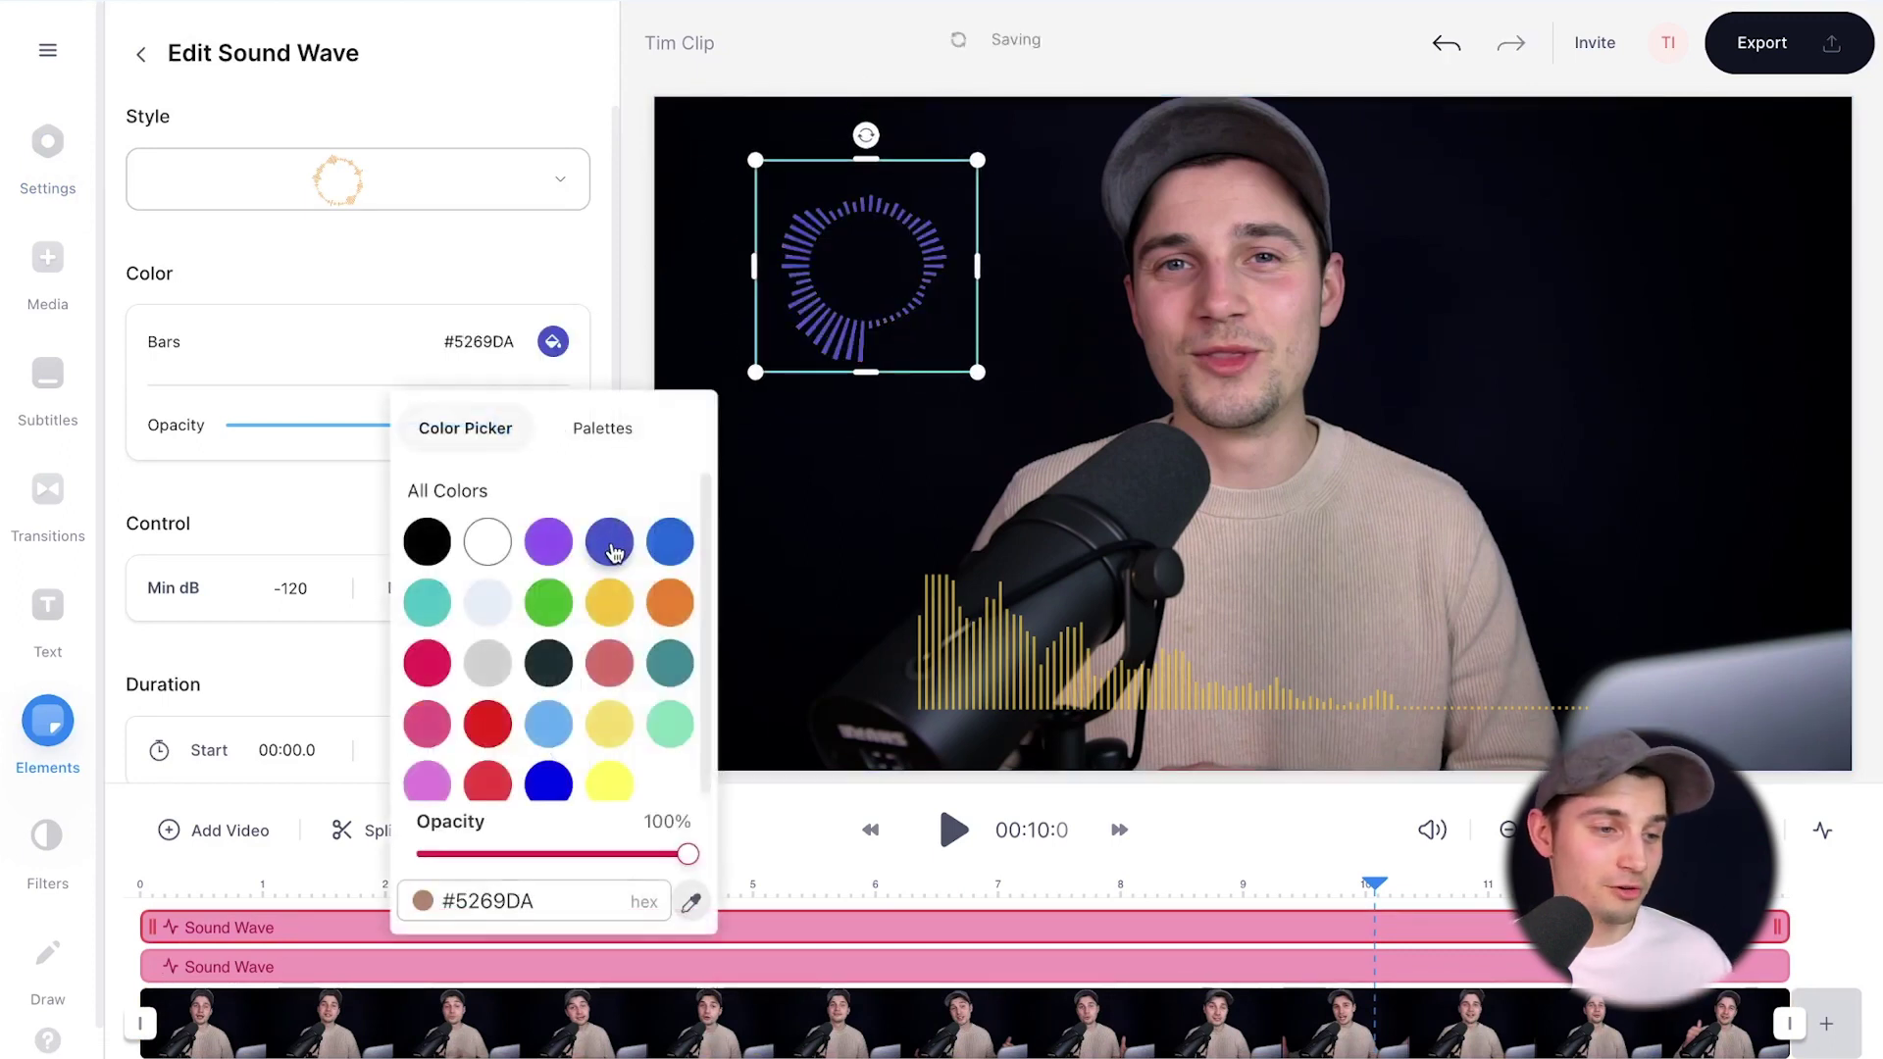
click(349, 370)
click(392, 426)
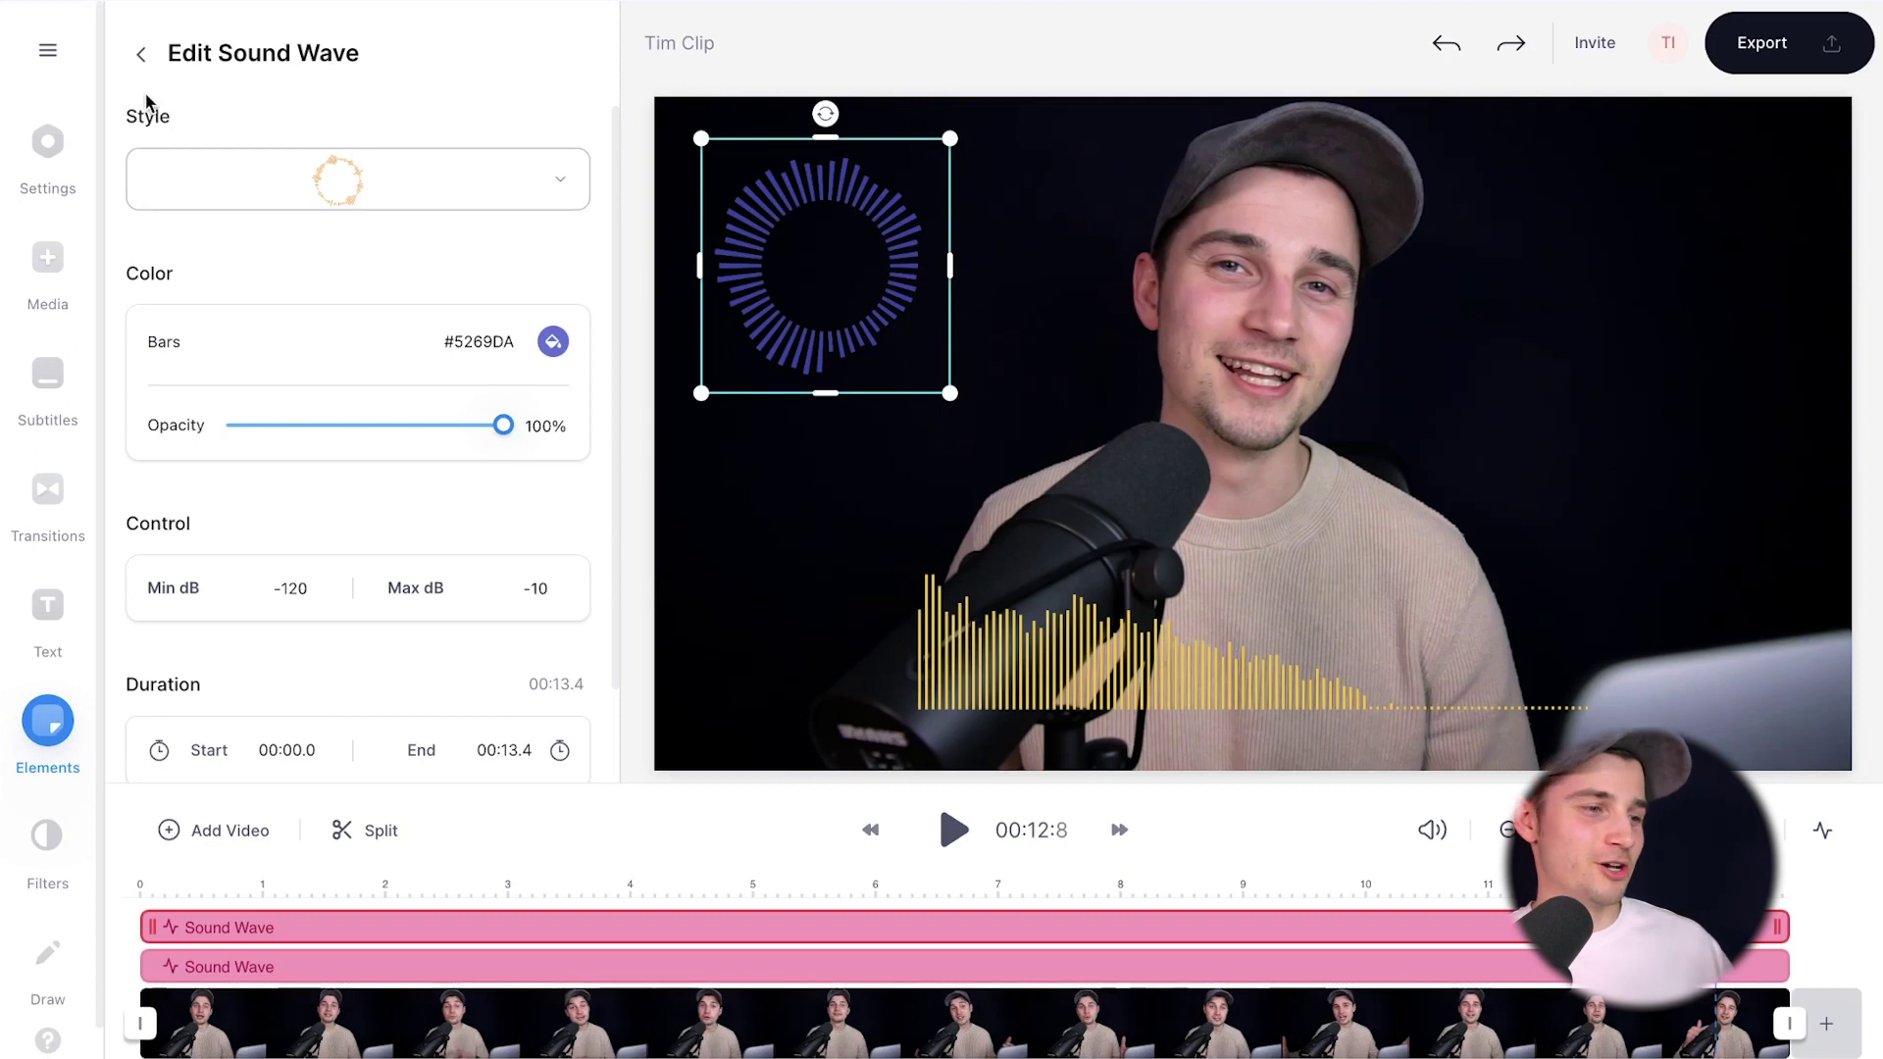
Step: Add the red and blue sound wave style from the Sound Waves list
click(140, 54)
scroll(585, 363, down, 5)
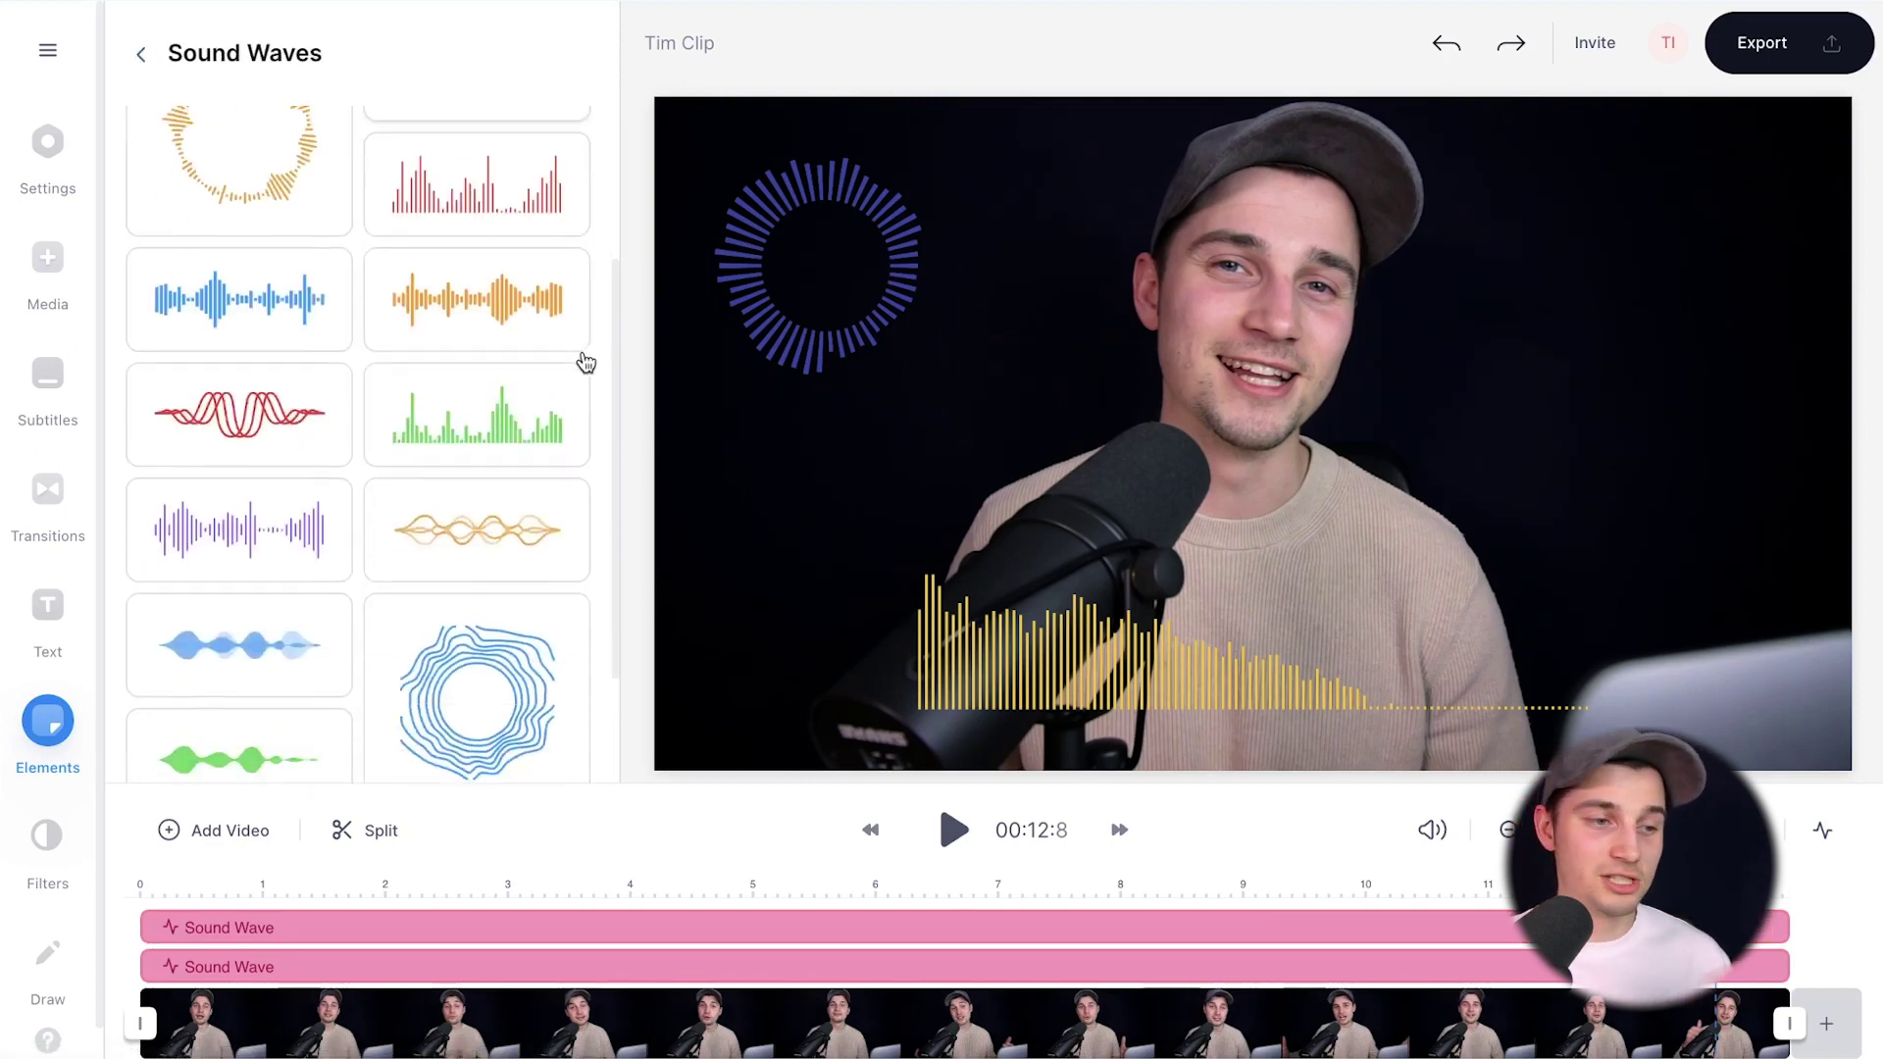
scroll(537, 242, up, 2)
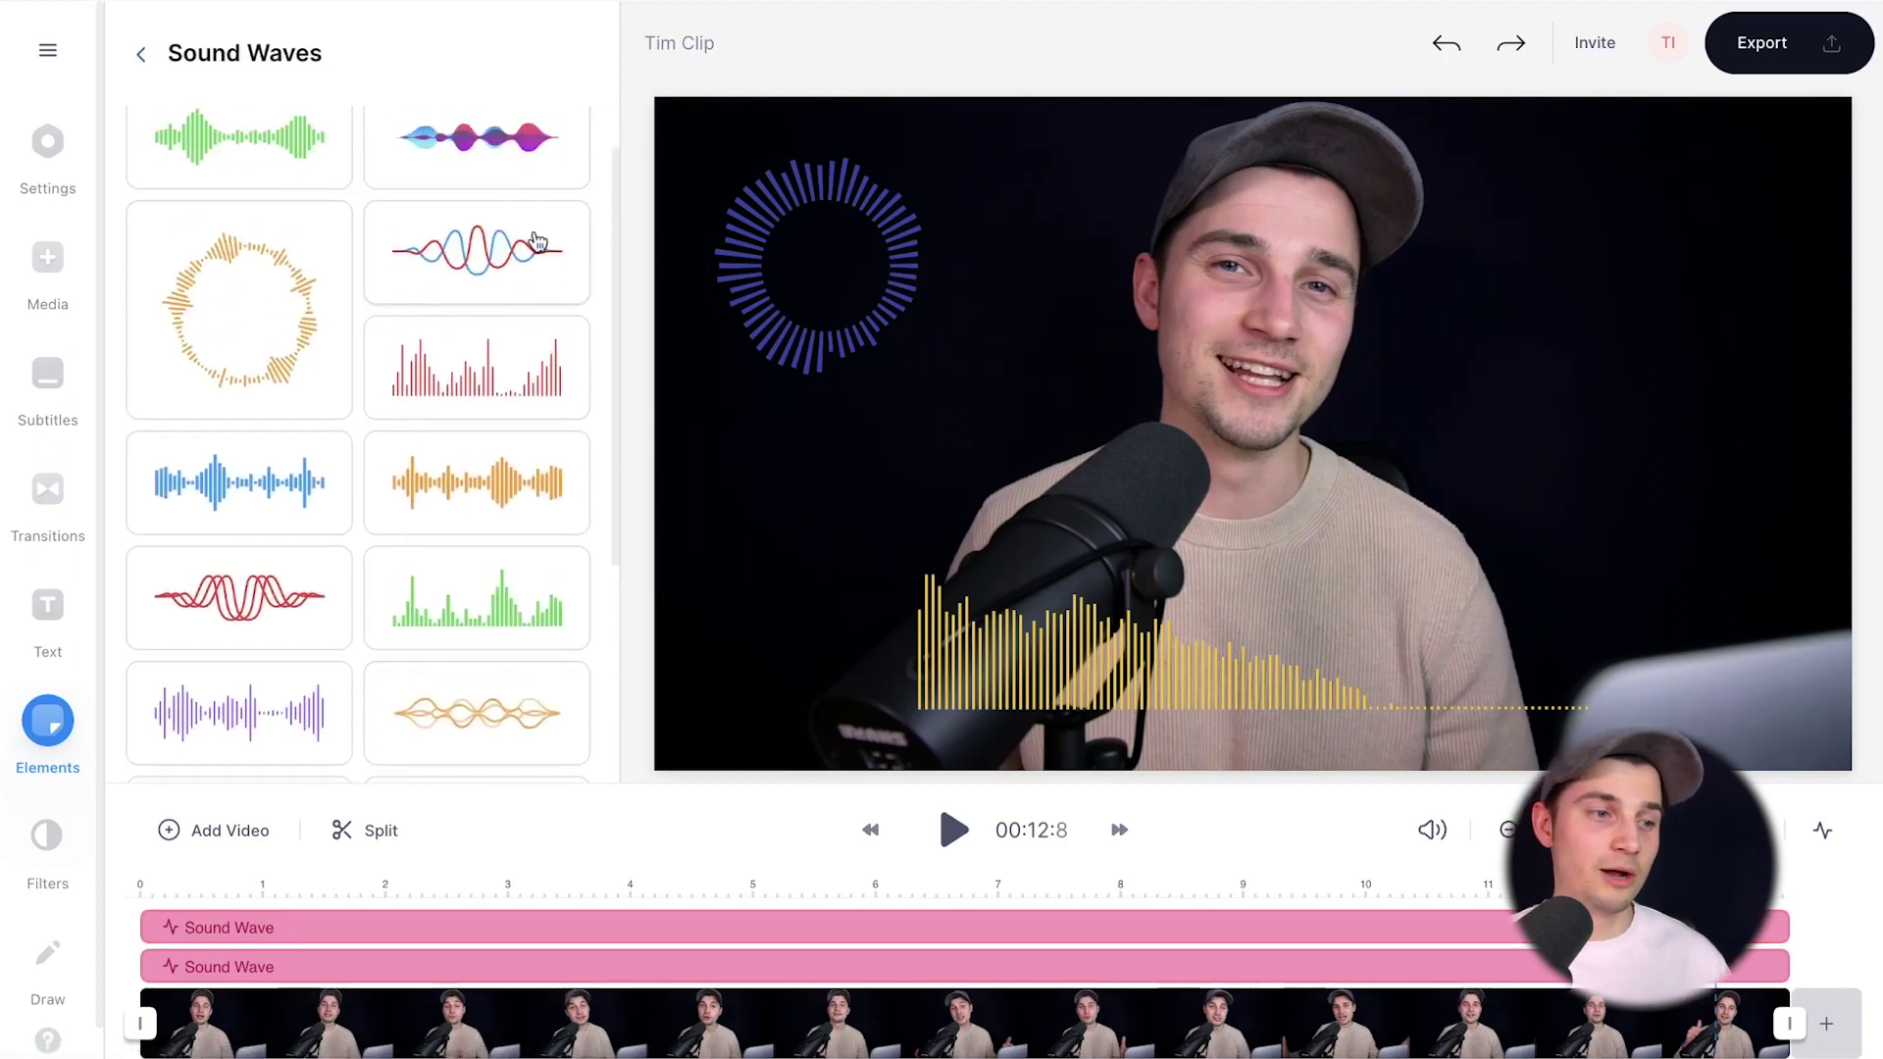
click(482, 238)
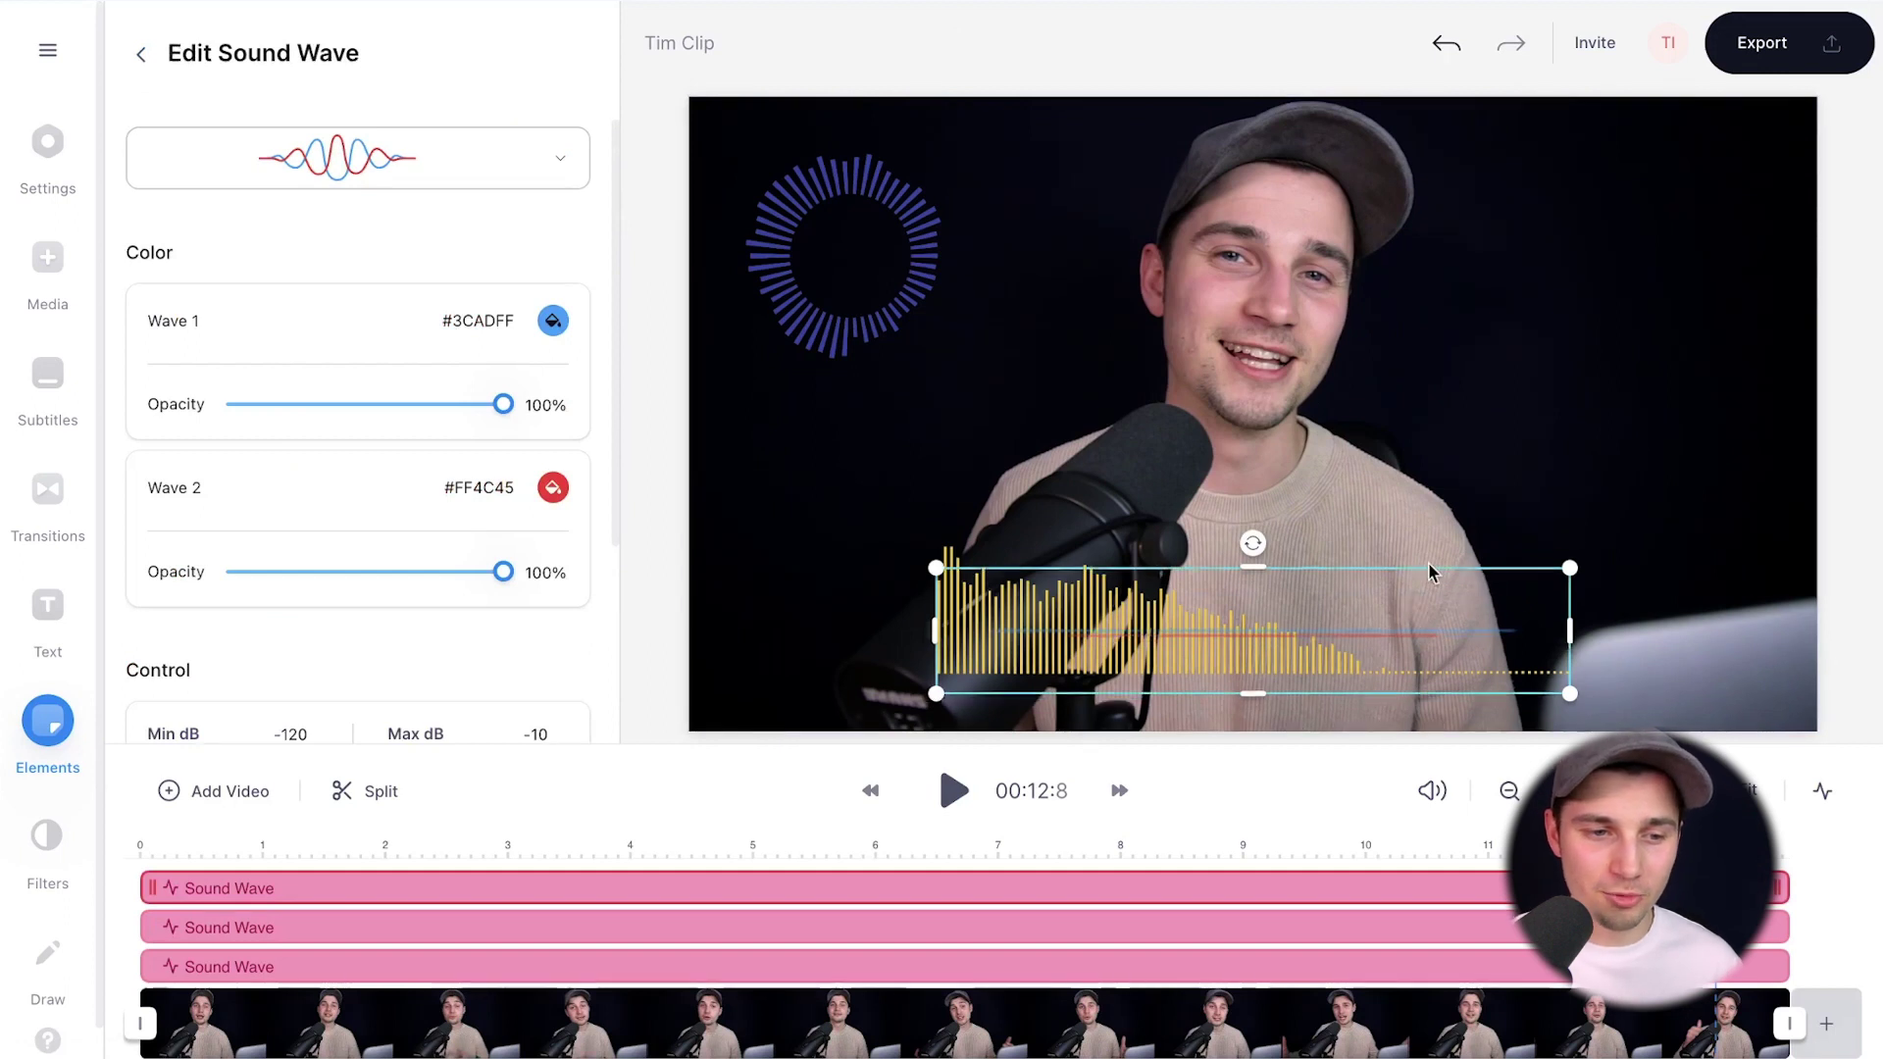
Step: Rotate the red/blue wave 90° upright, shorten it and place it on the frame's right side
drag(1428, 571, 1630, 291)
drag(1466, 255, 1629, 348)
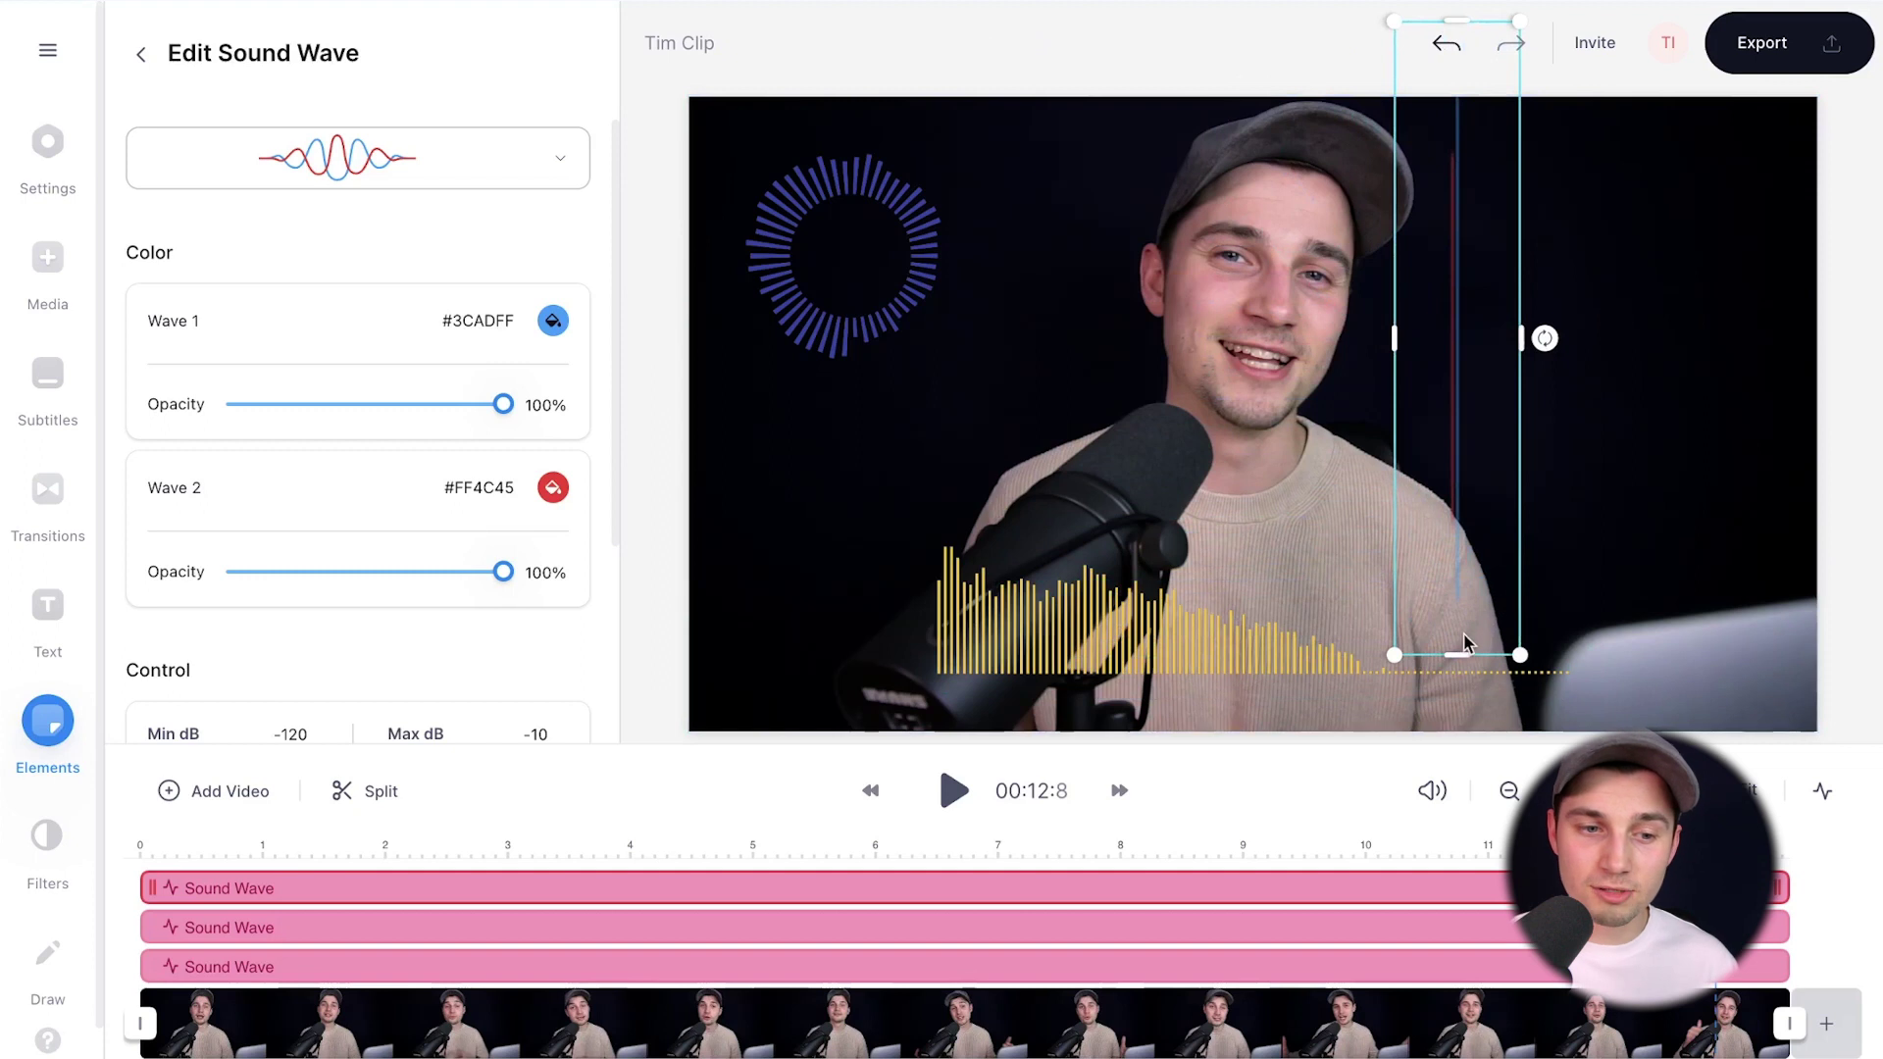
drag(1461, 656, 1458, 370)
drag(1463, 287, 1649, 438)
click(714, 845)
Step: Play the clip from about 4.7 s and nudge the upright wave slightly right and up
key(space)
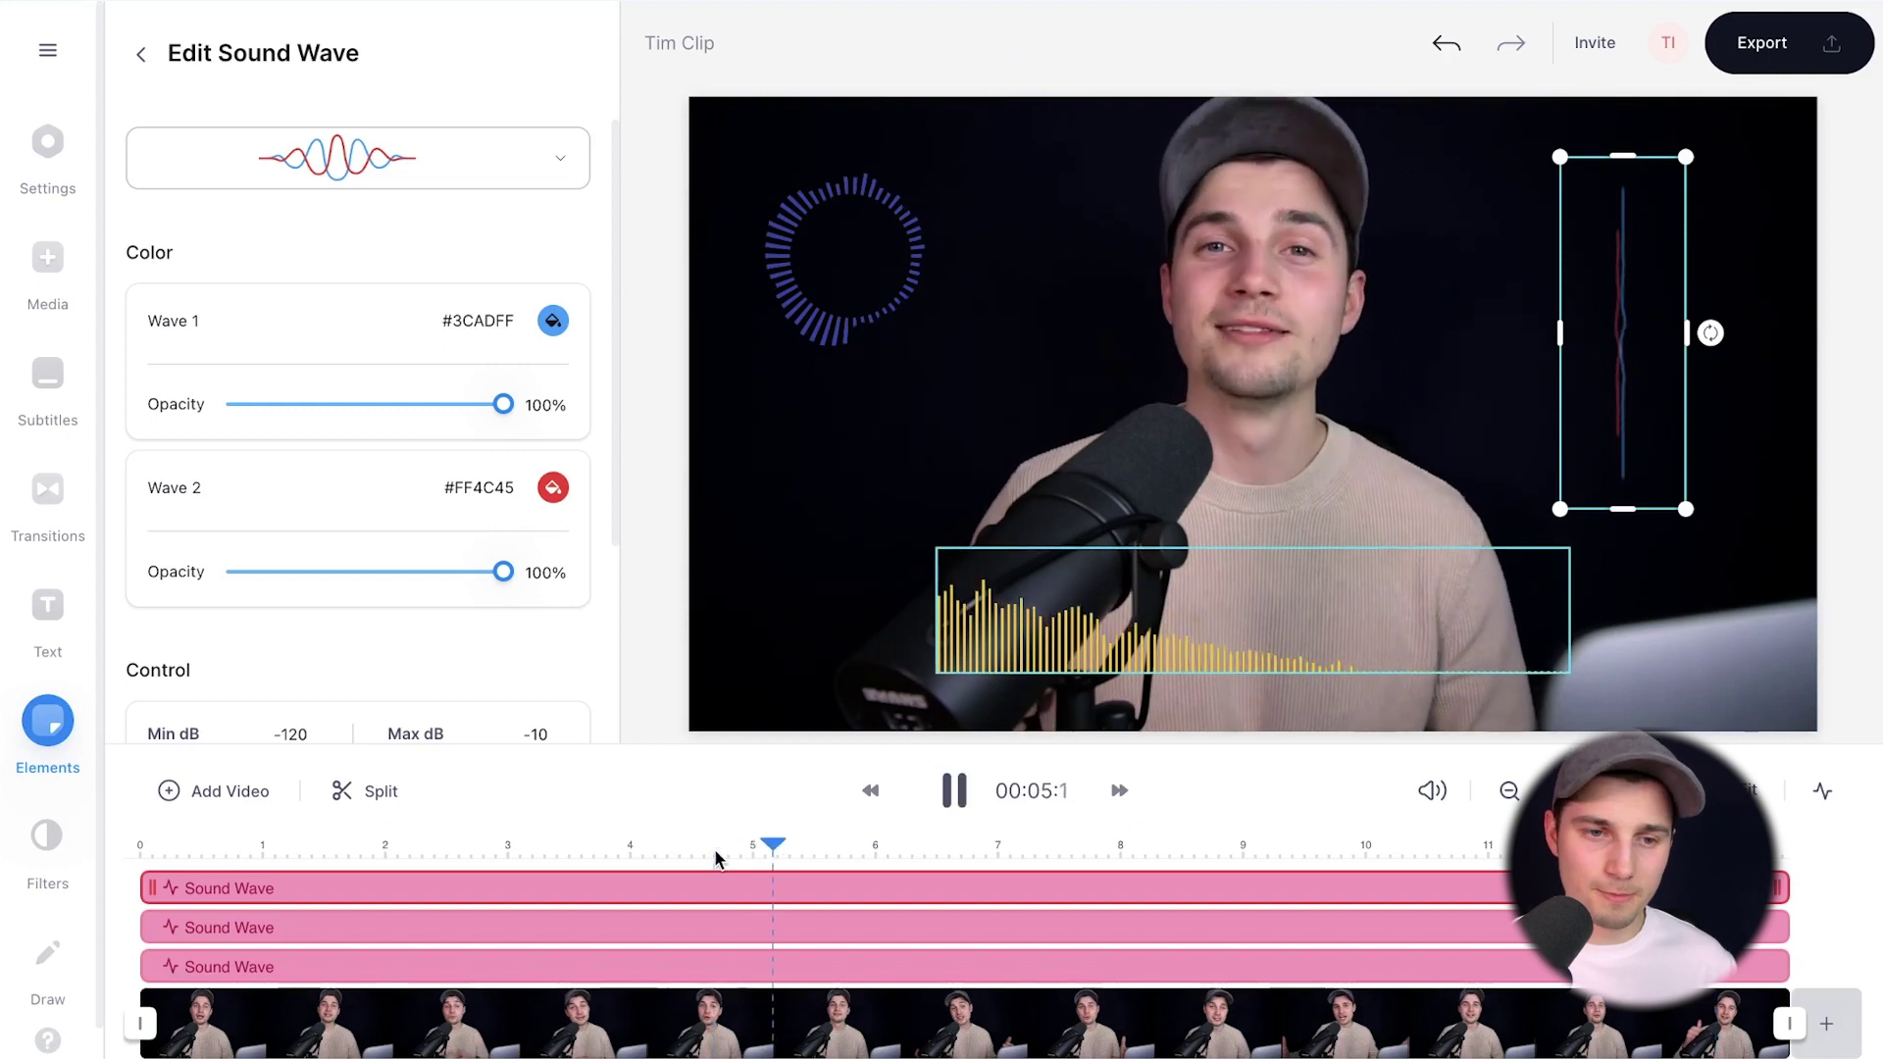
drag(1588, 407, 1639, 388)
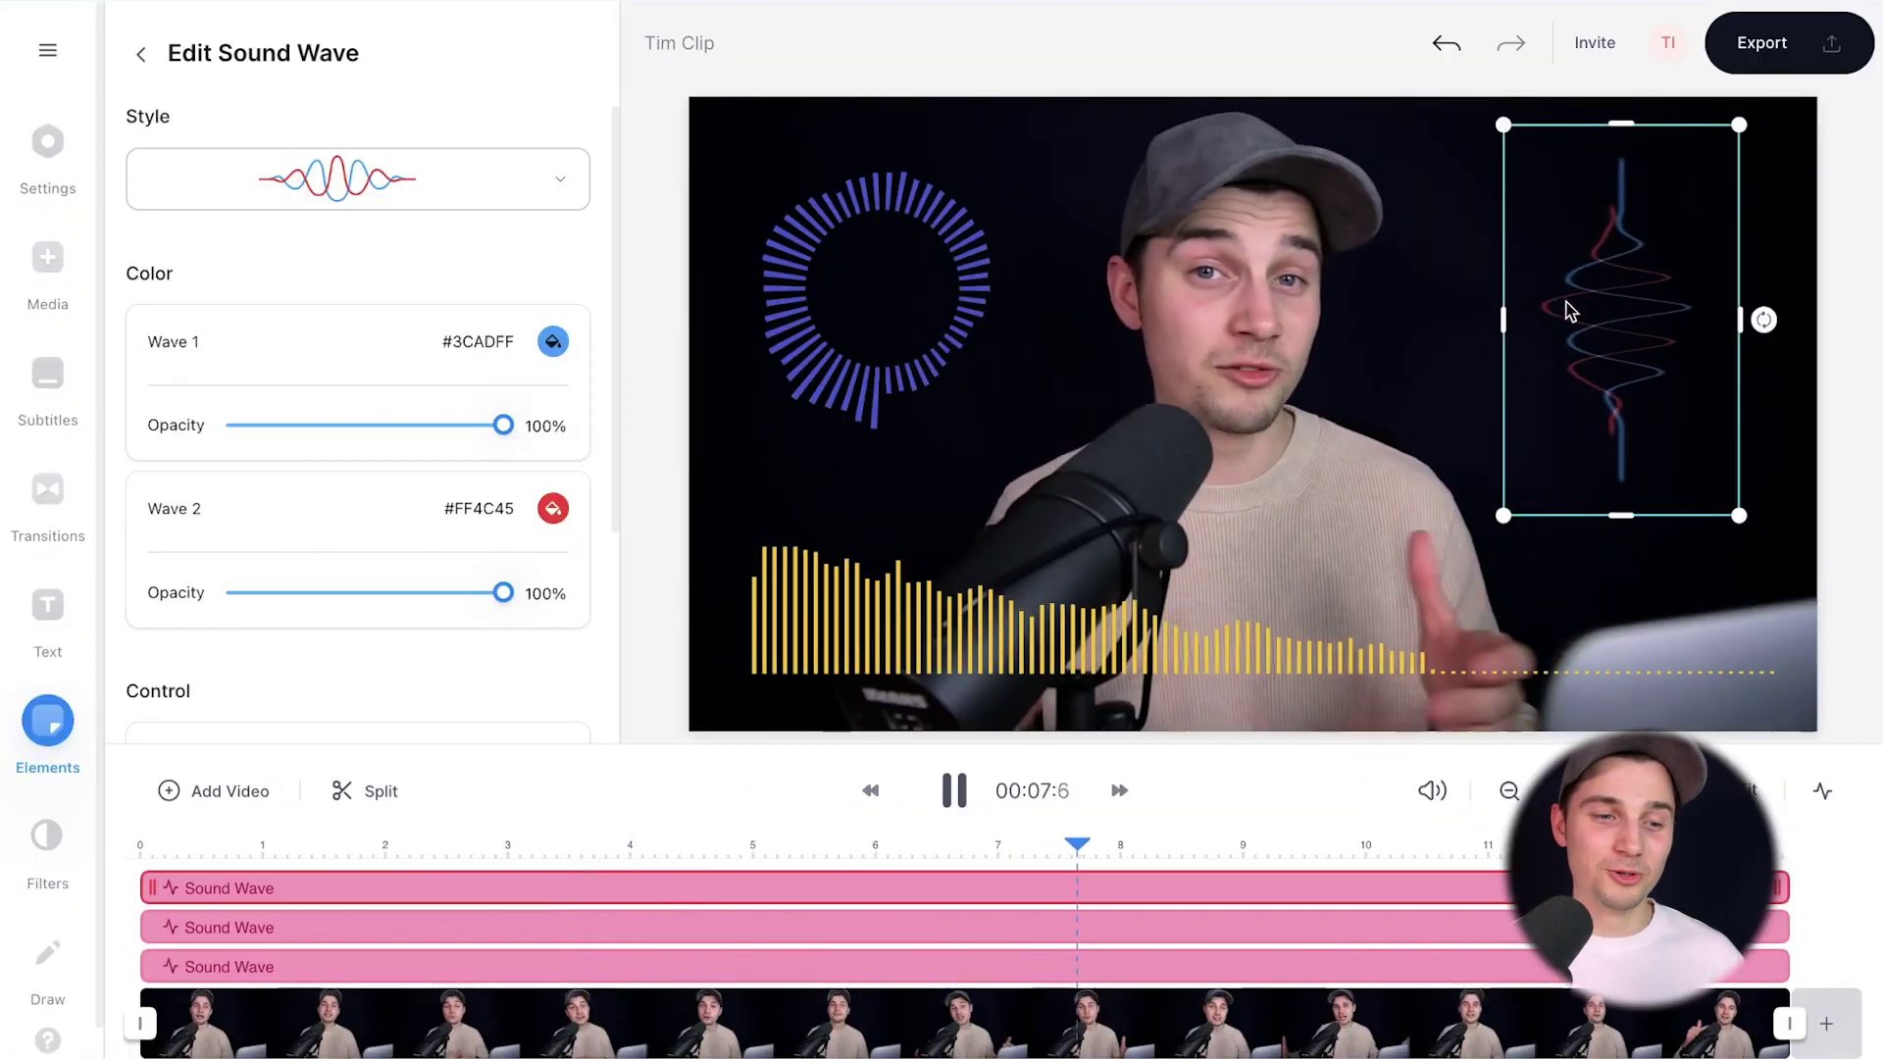
key(space)
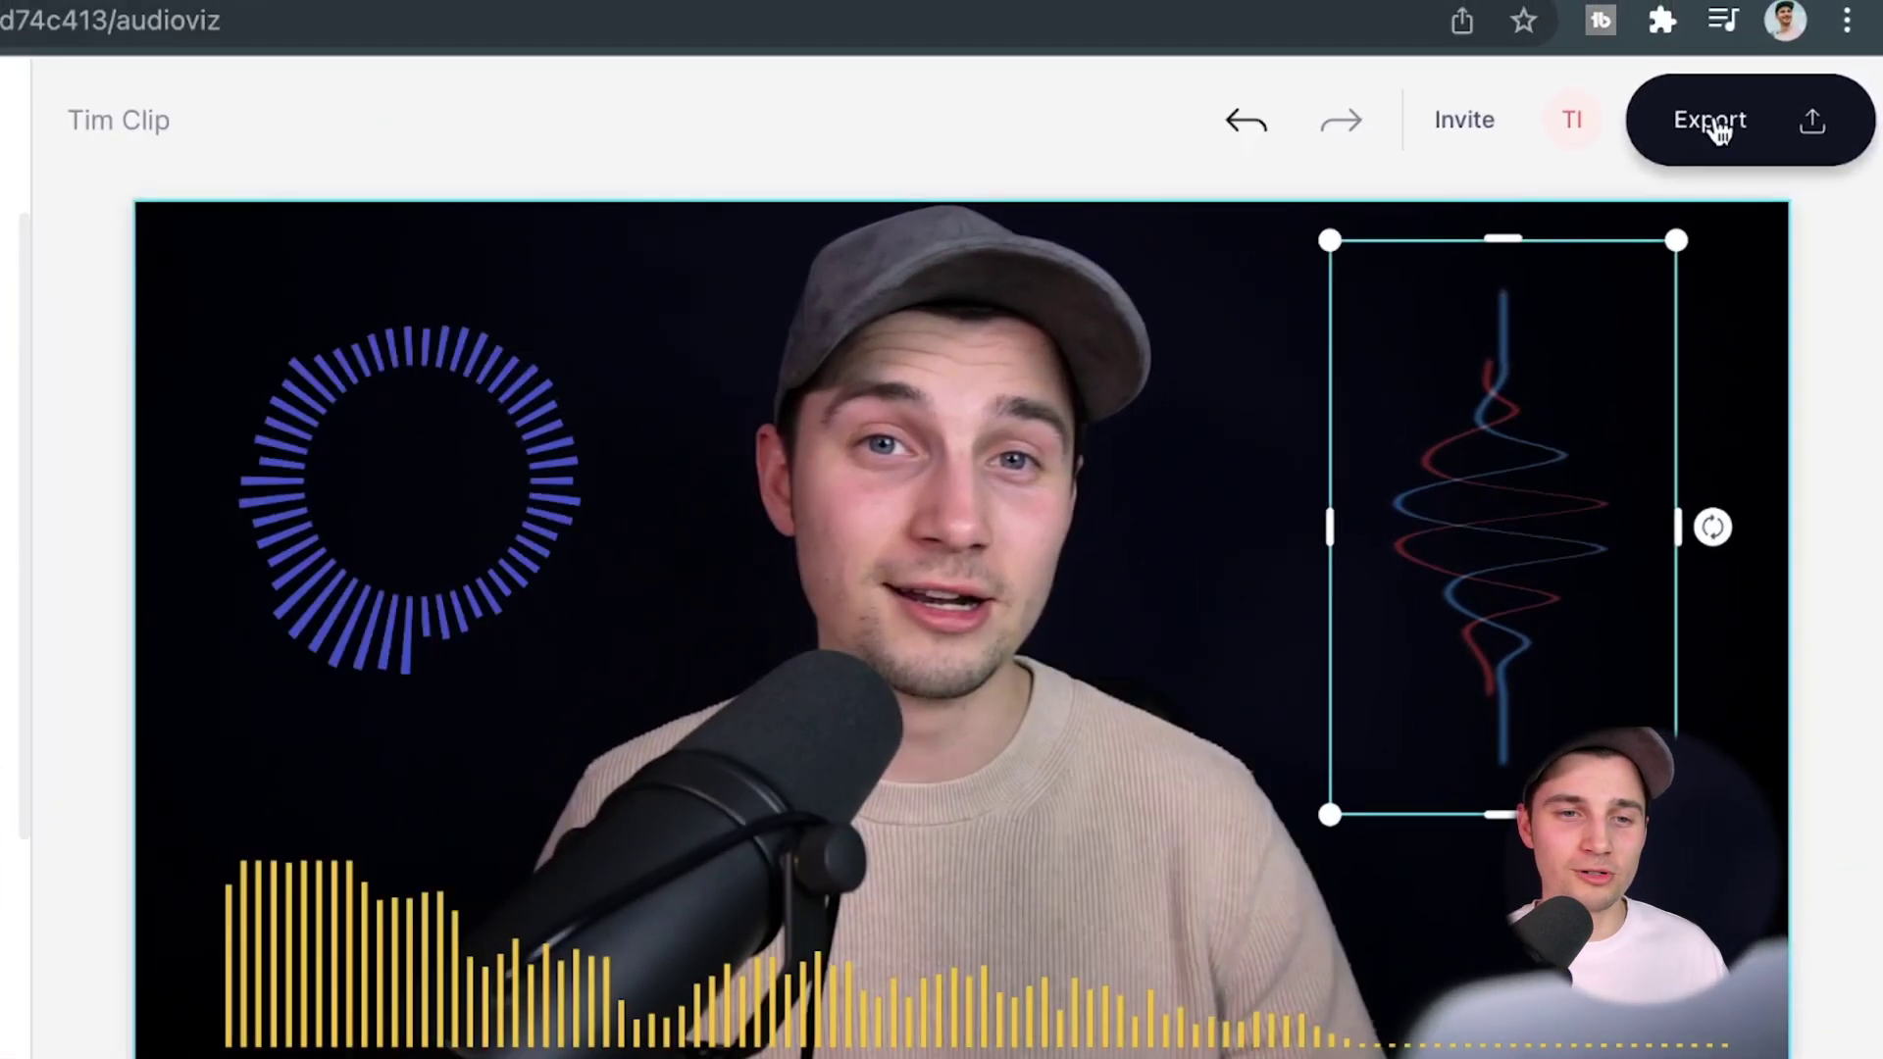
Step: Export the video with the HD quality preset
click(1716, 126)
click(1392, 392)
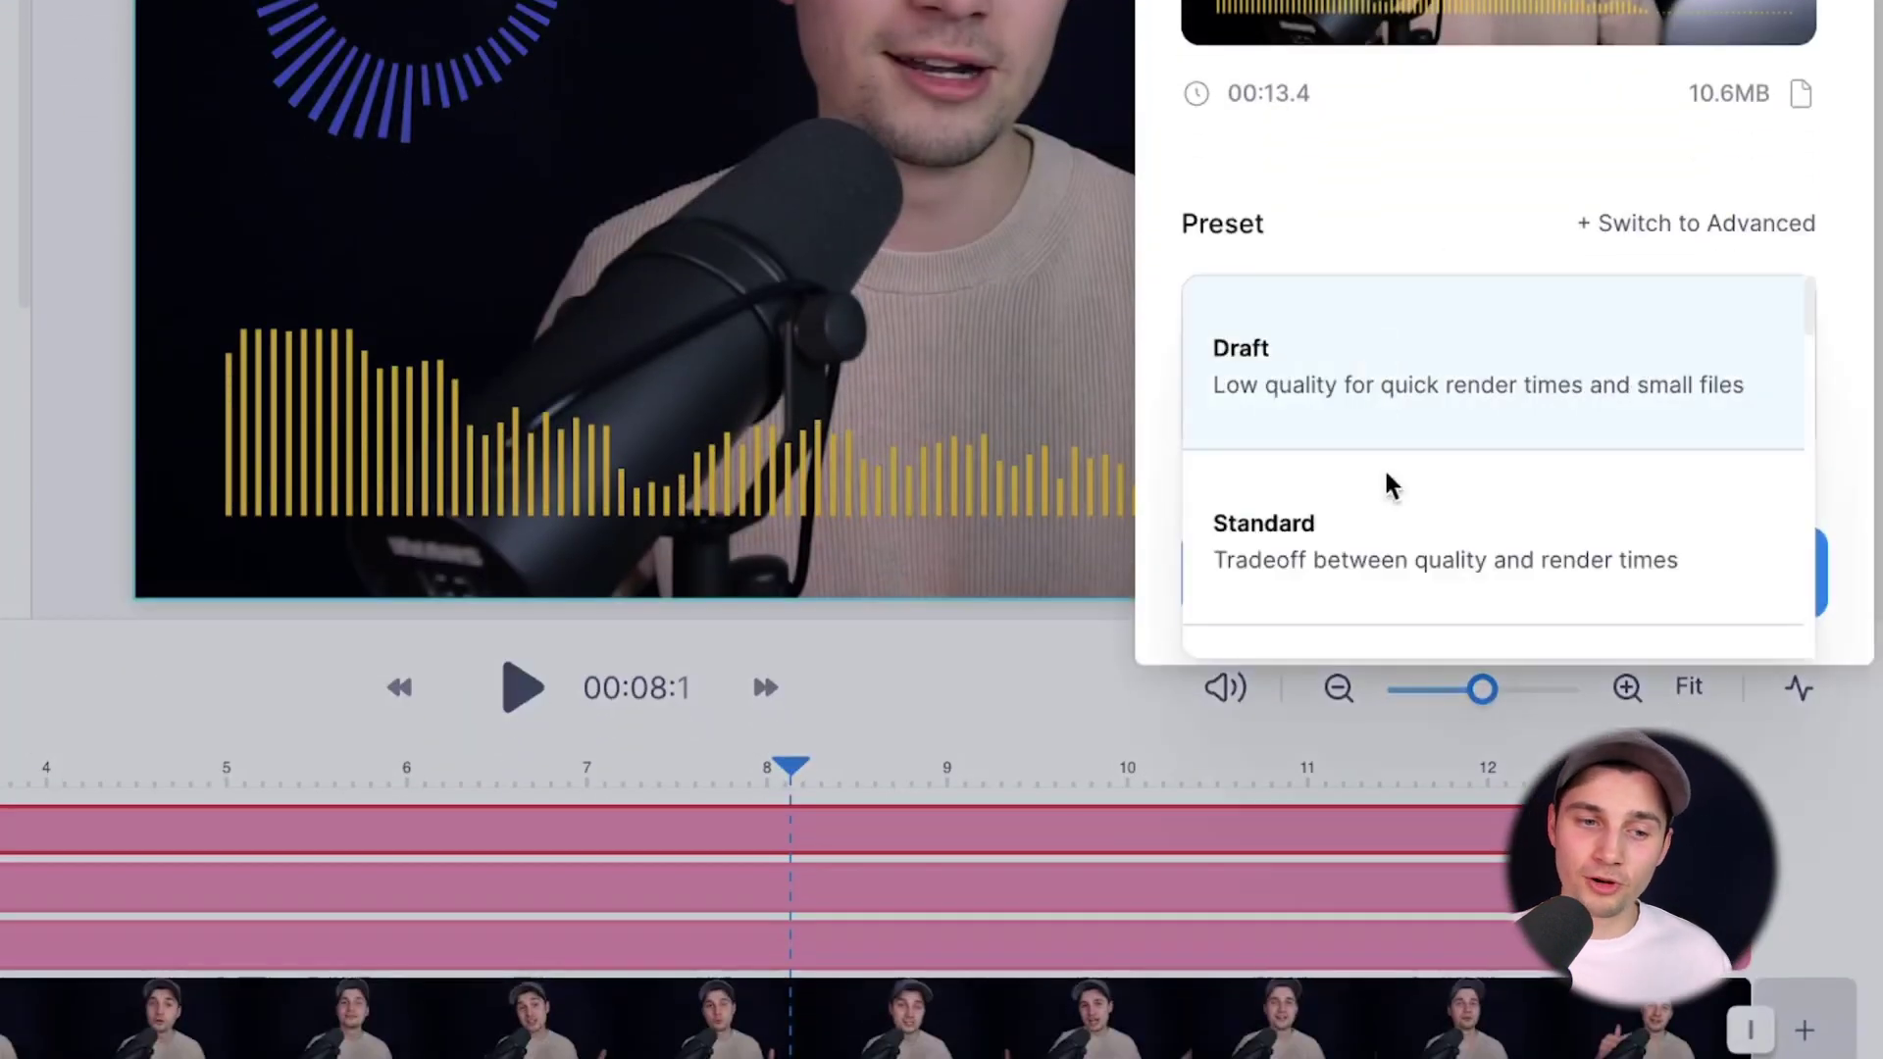
scroll(1400, 539, down, 5)
scroll(1400, 539, up, 3)
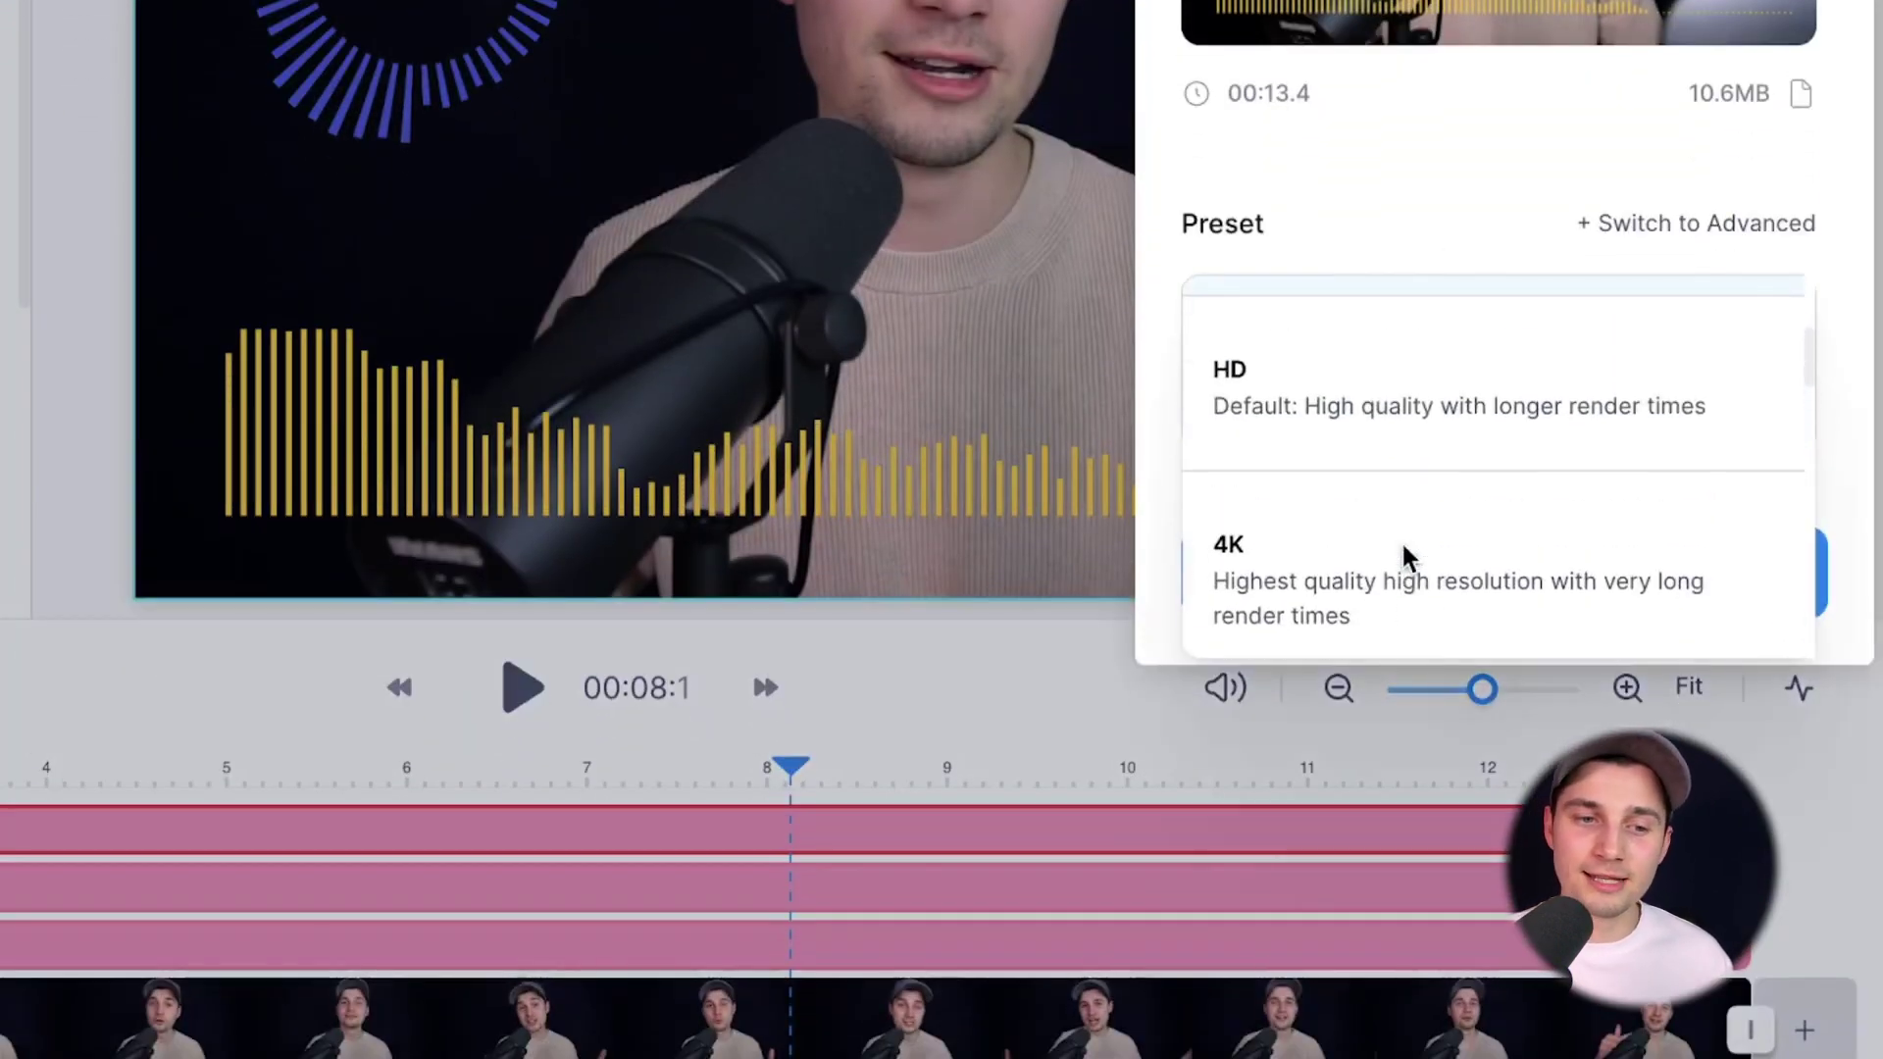
click(1404, 385)
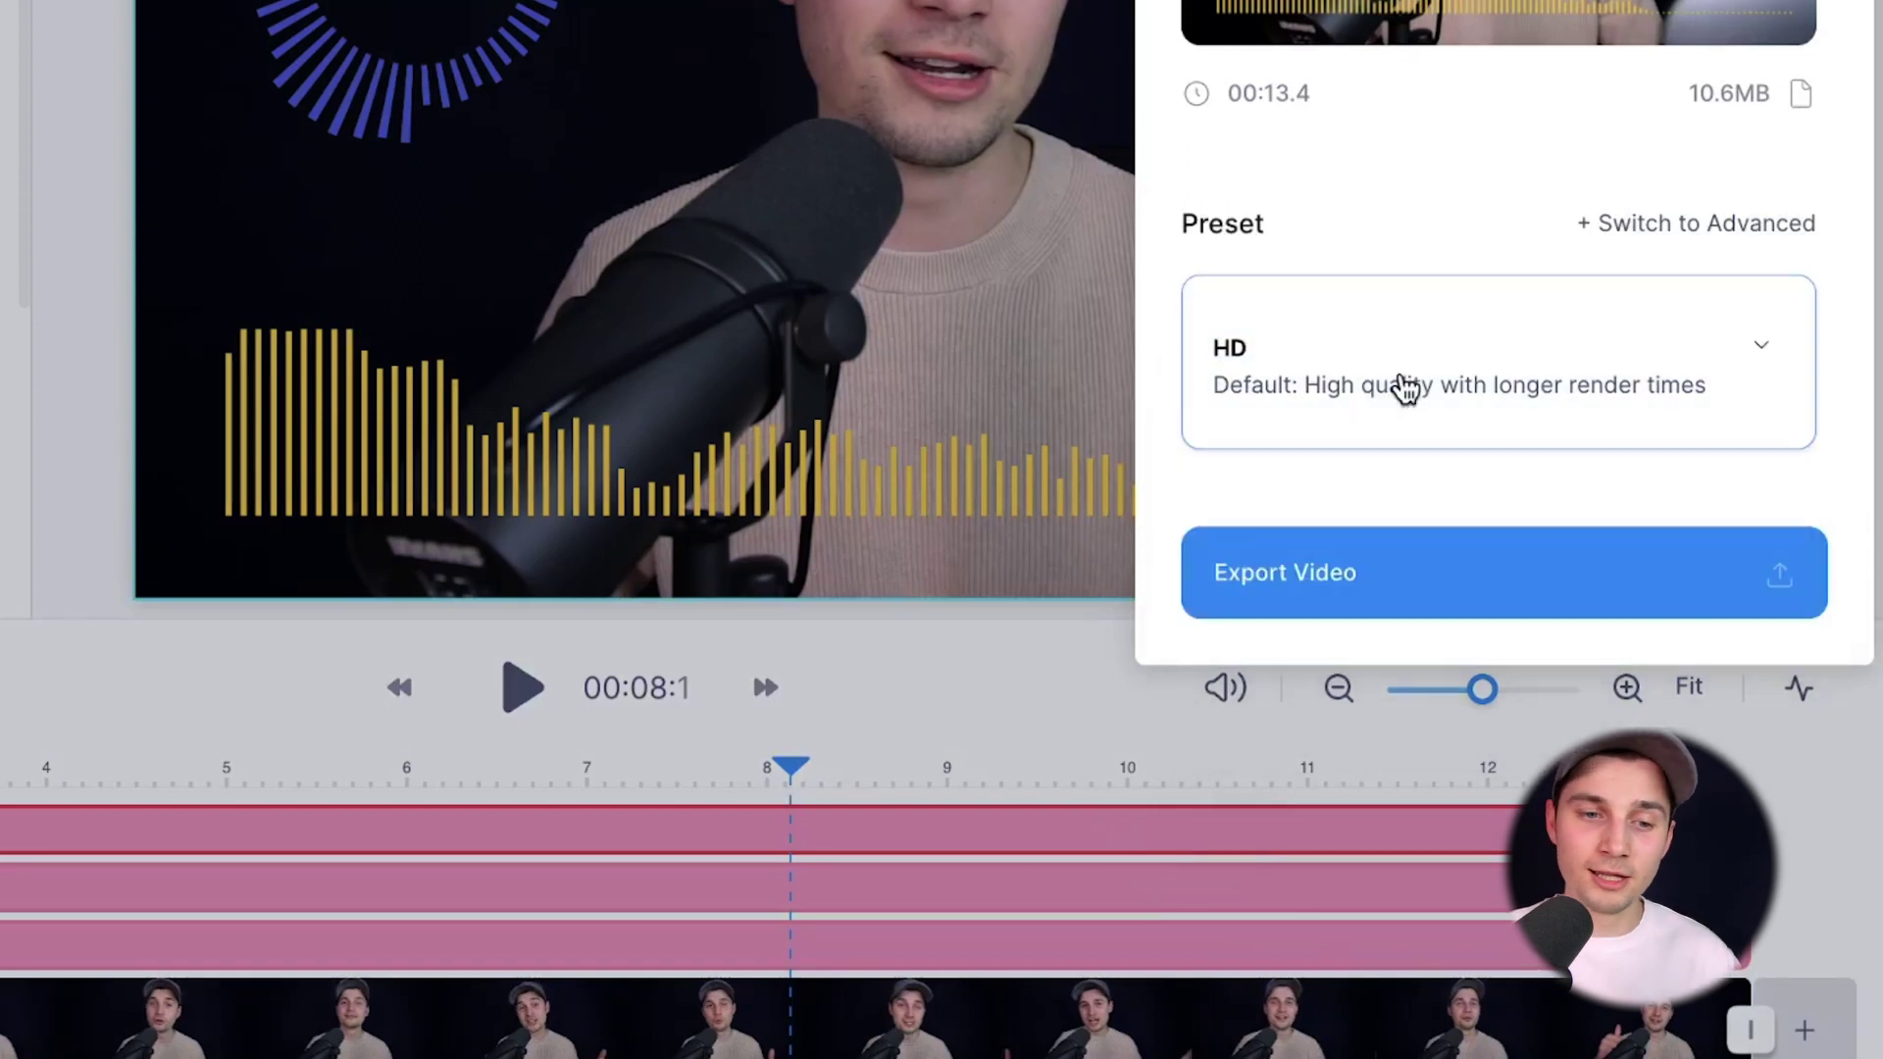
click(1387, 600)
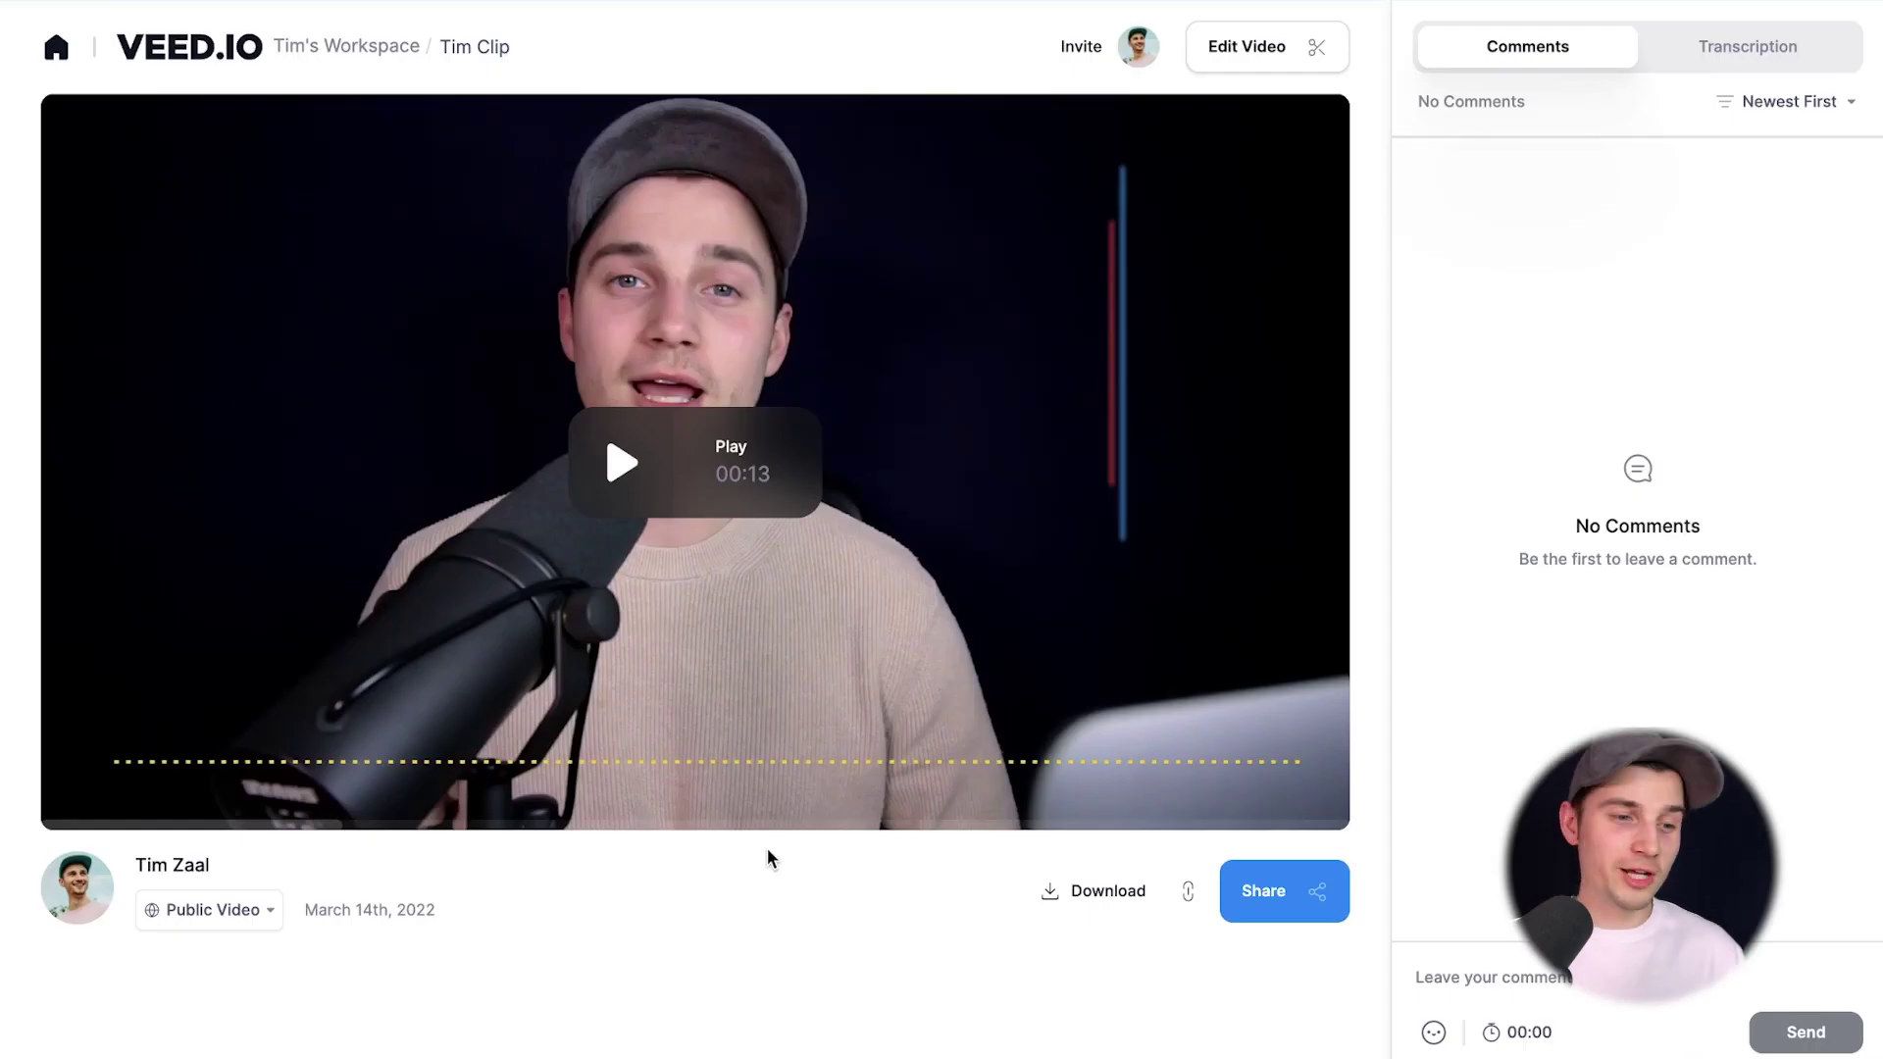
click(645, 479)
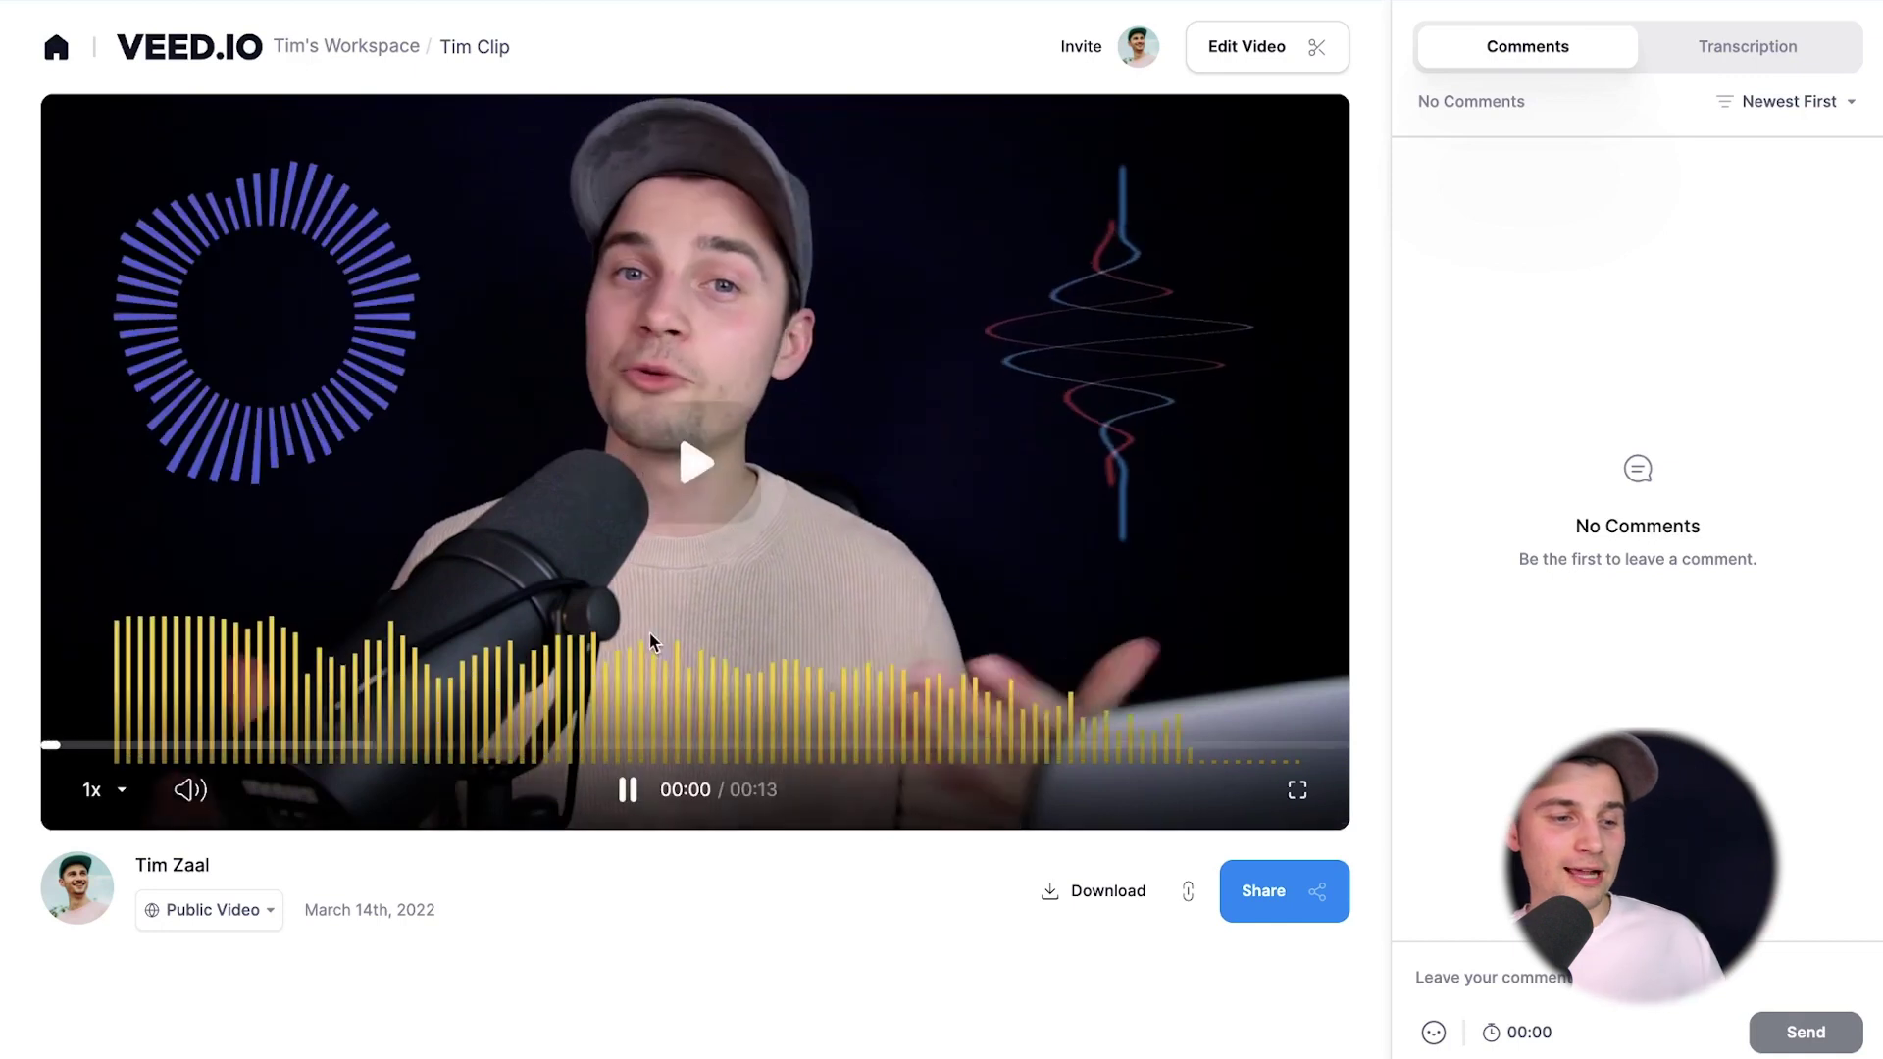
click(627, 790)
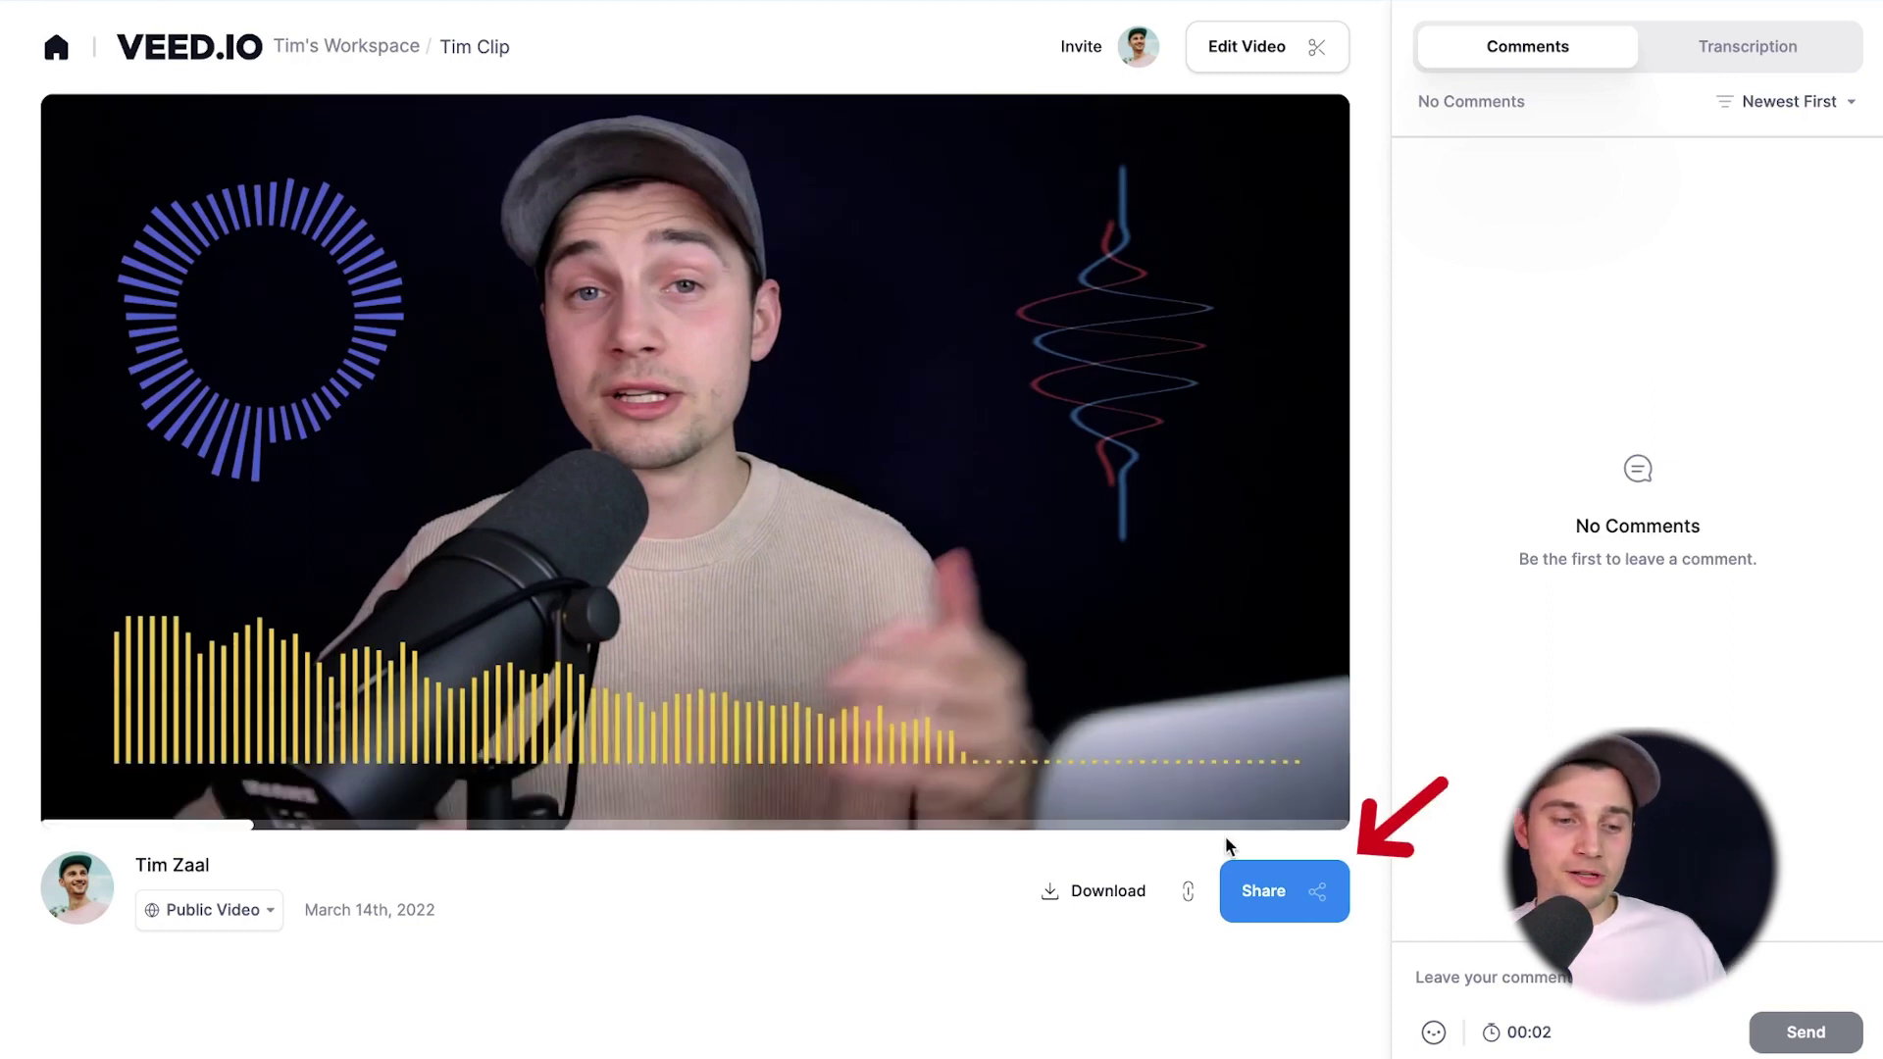
click(1243, 883)
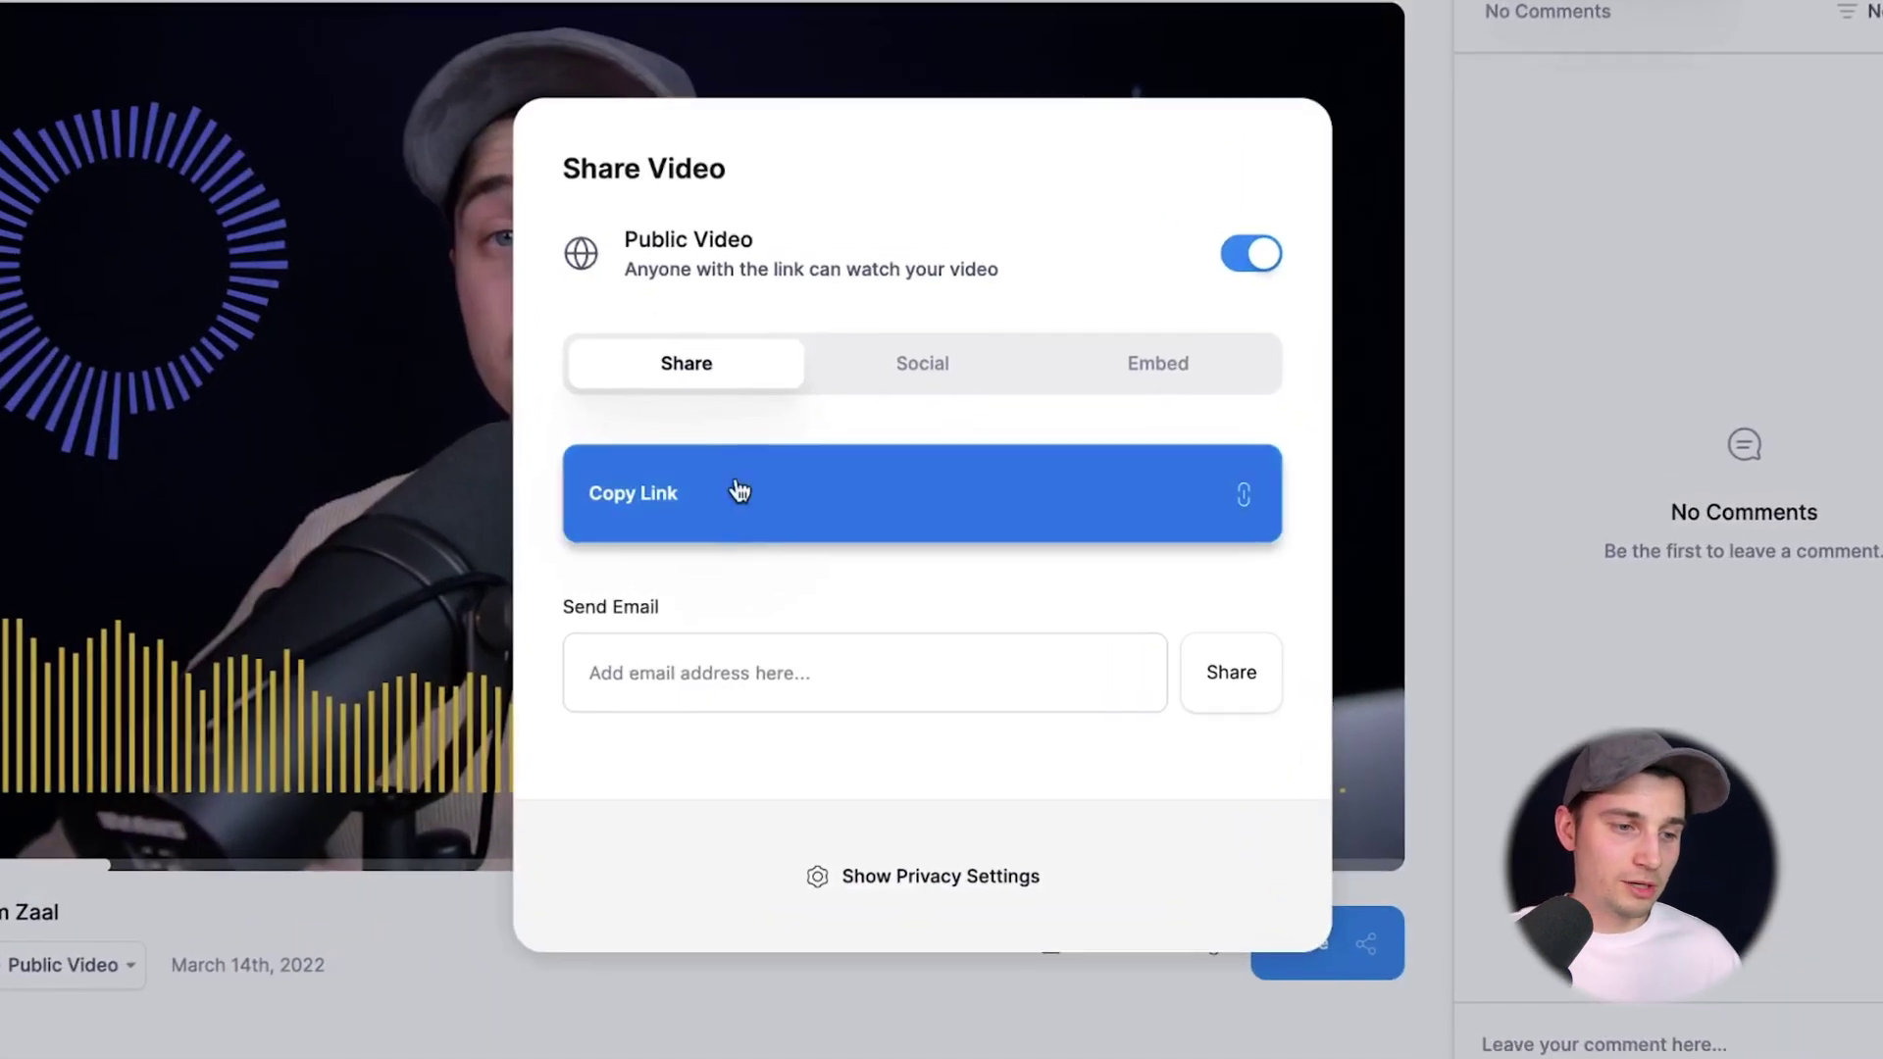
click(898, 359)
click(1214, 499)
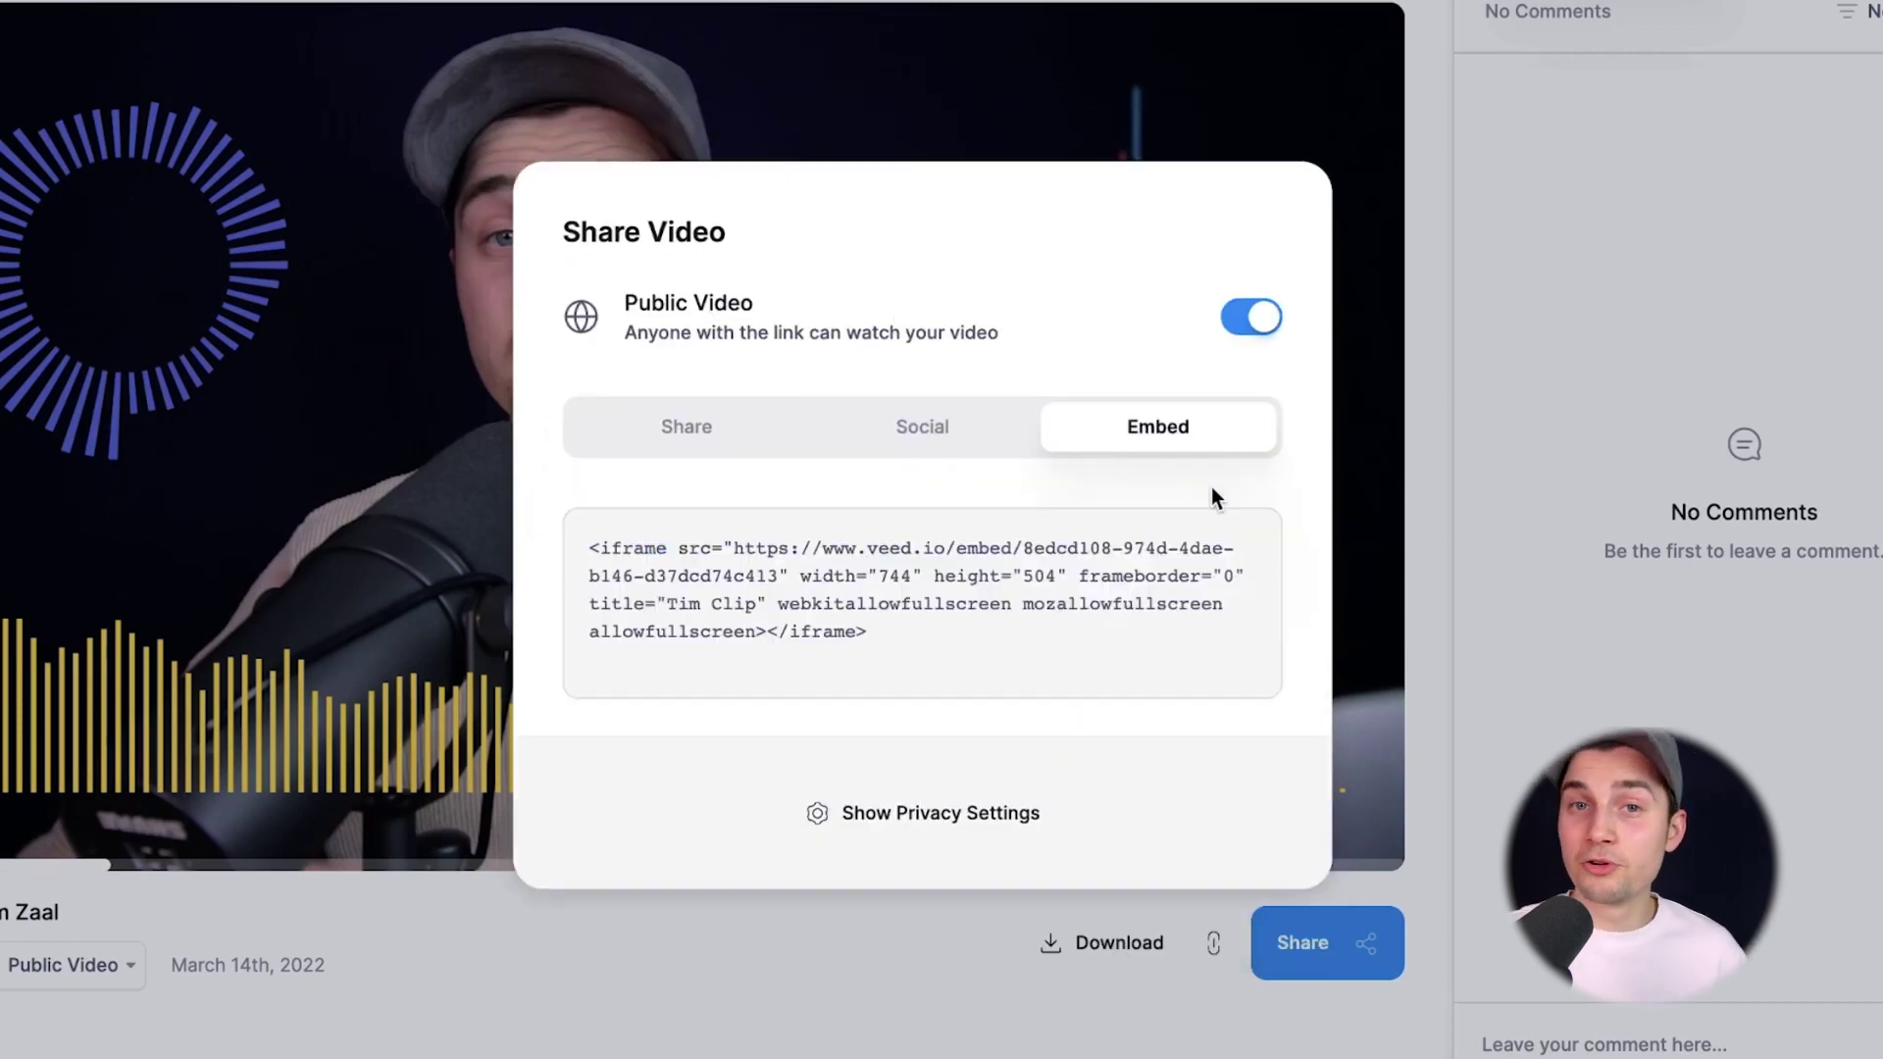
click(726, 963)
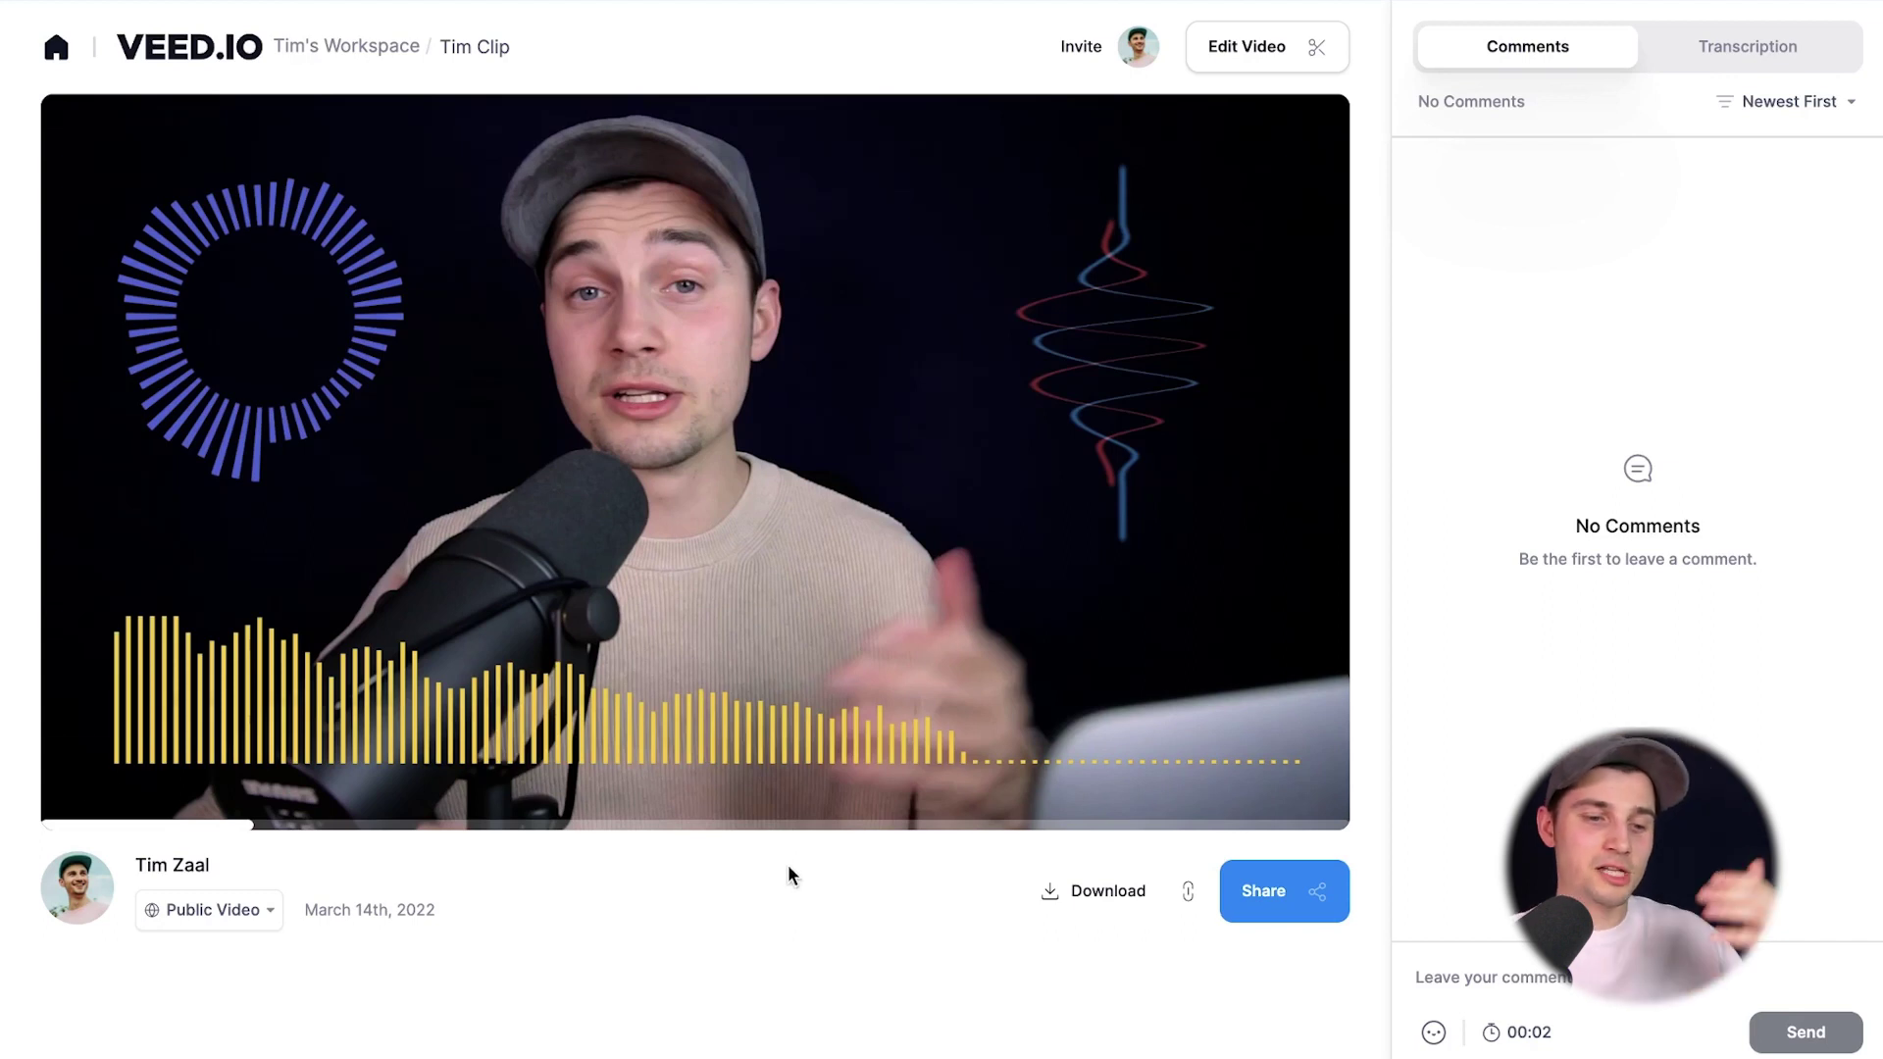
Step: Download the finished video as Tim Clip.mp4 in MP4 format
click(1093, 912)
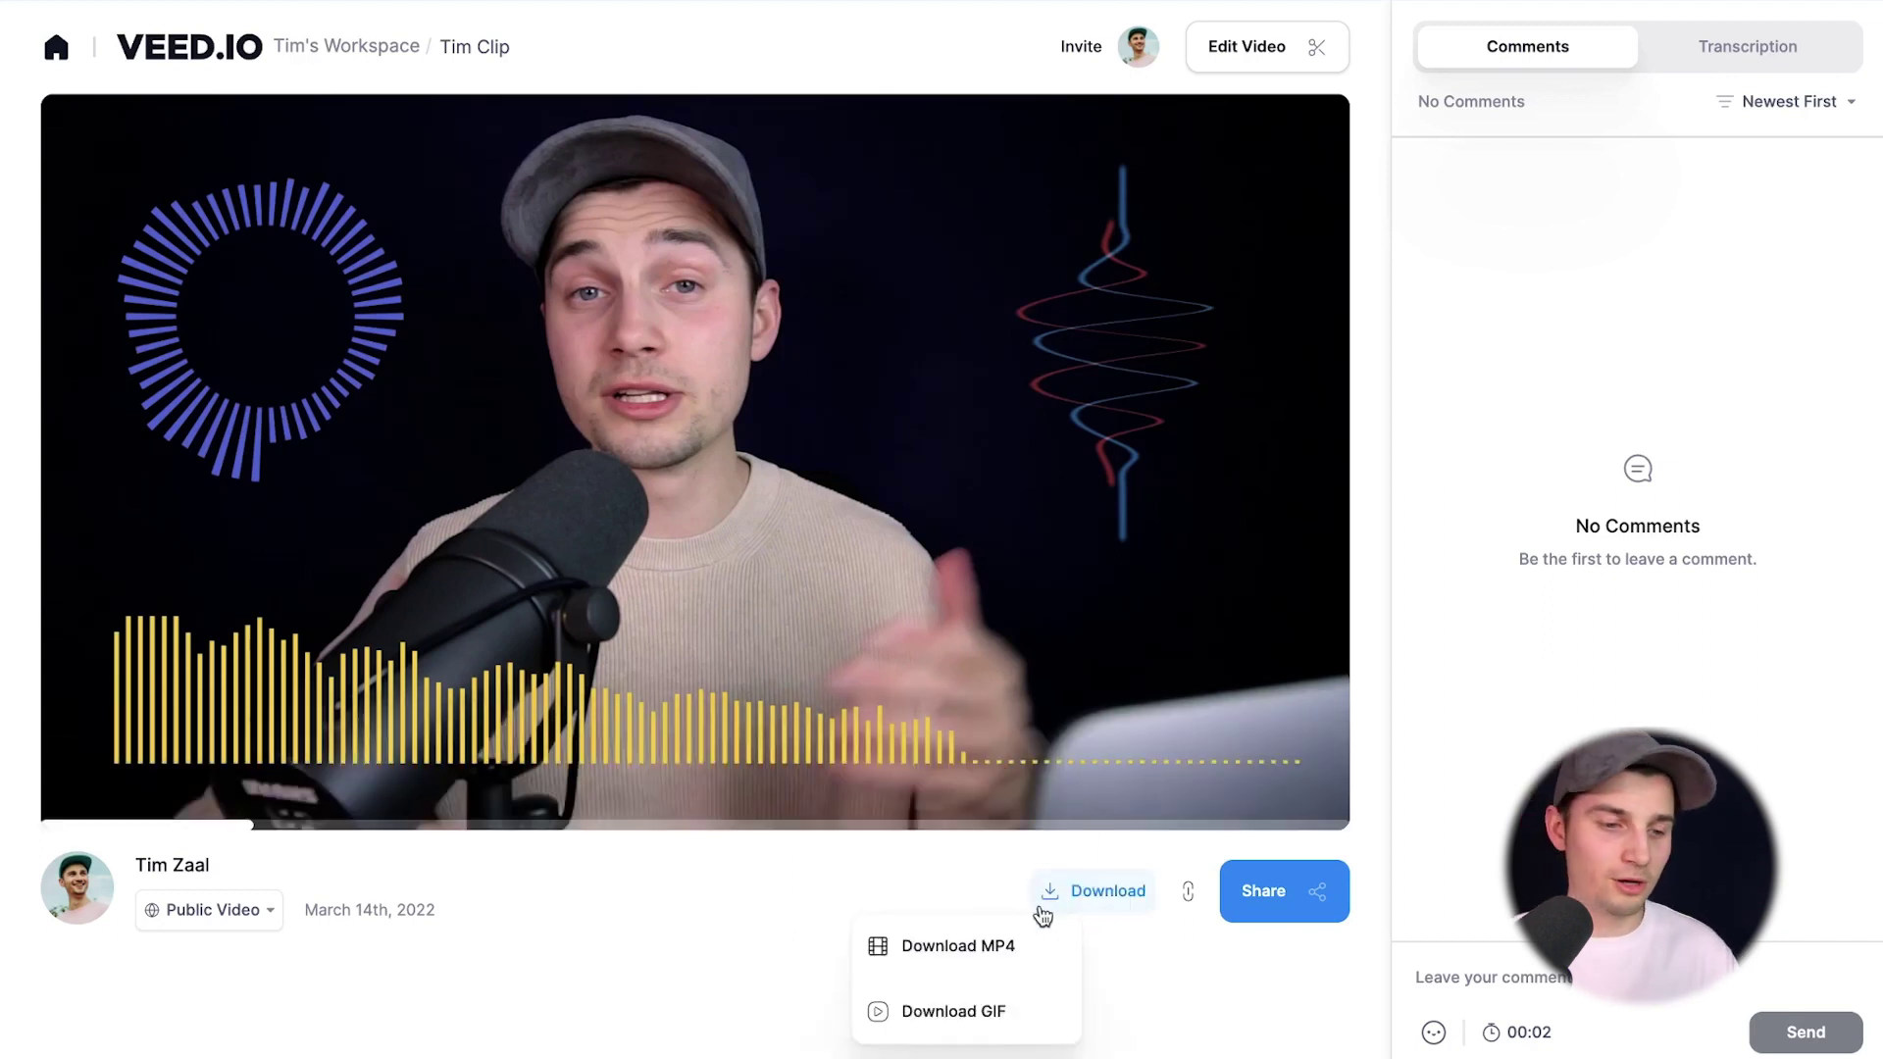
click(995, 976)
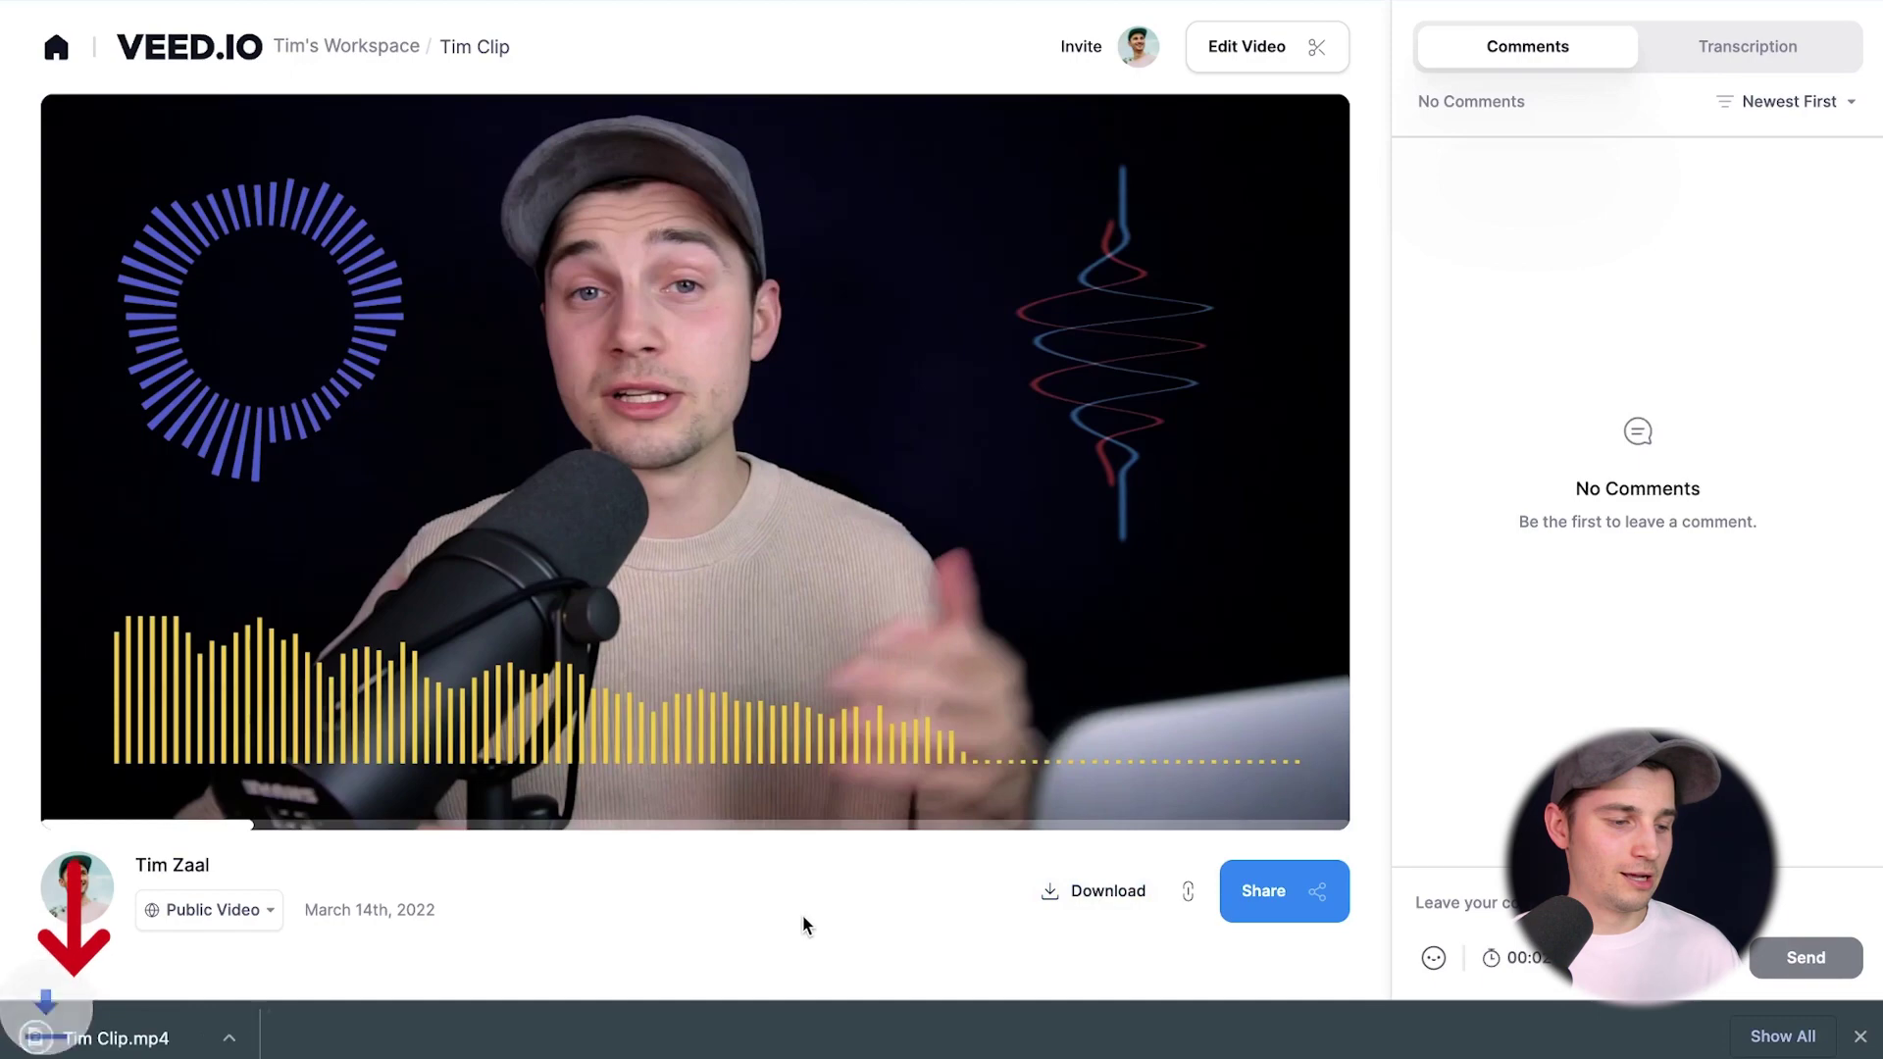